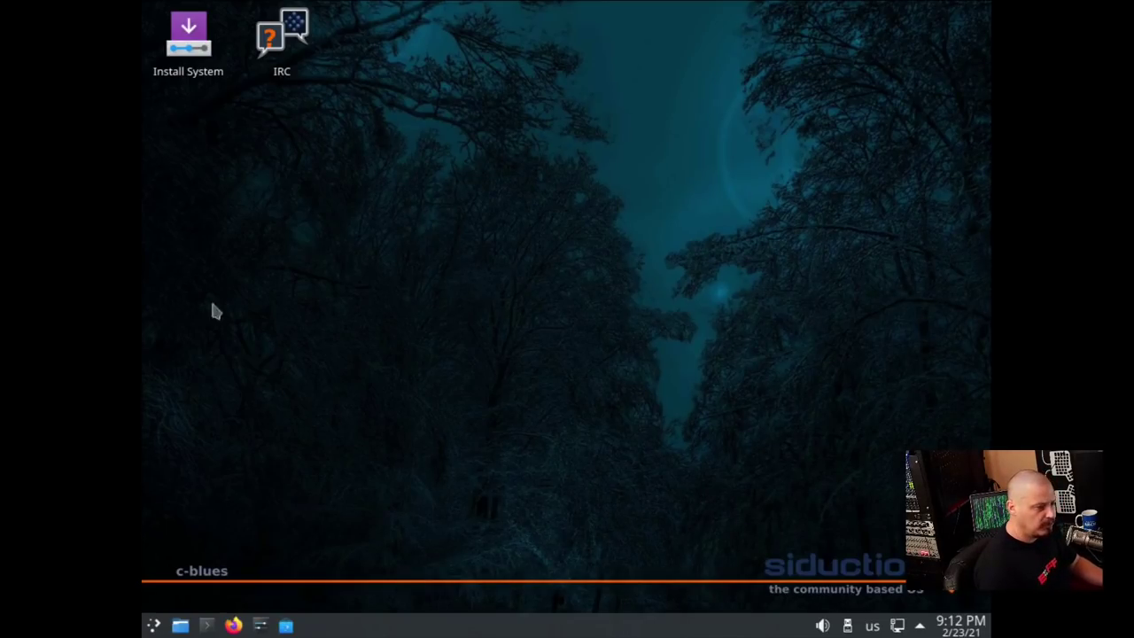
Run 'xrandr -s 1920x1080' in a terminal to switch to 1920x1080, then close the terminal
{"action": "left_click", "coordinate": [206, 626]}
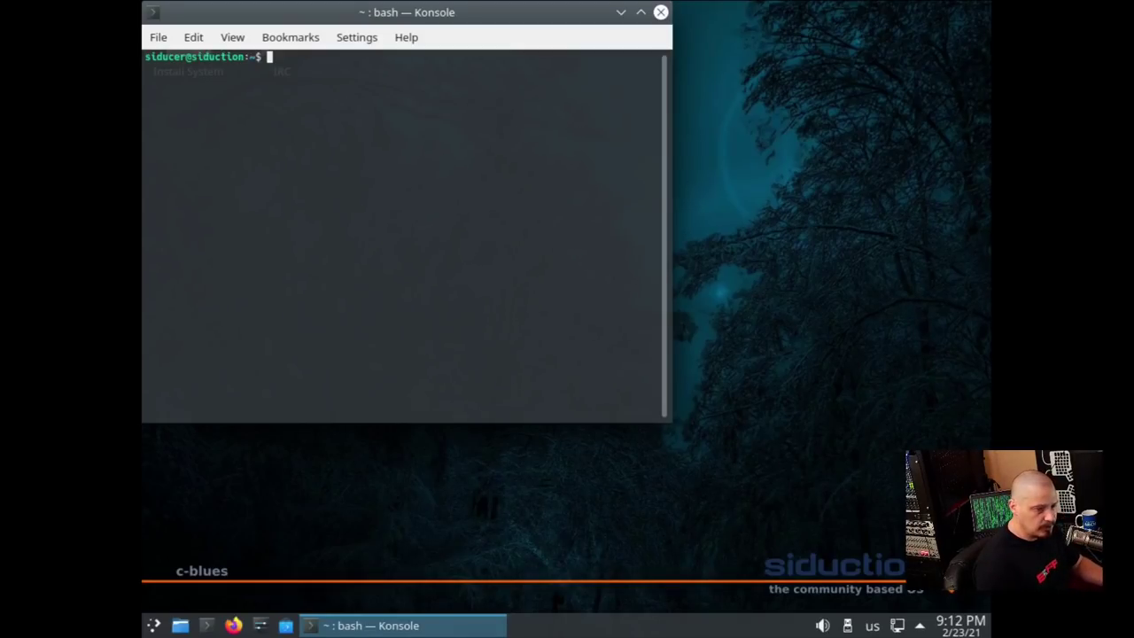
{"action": "type", "text": "andr"}
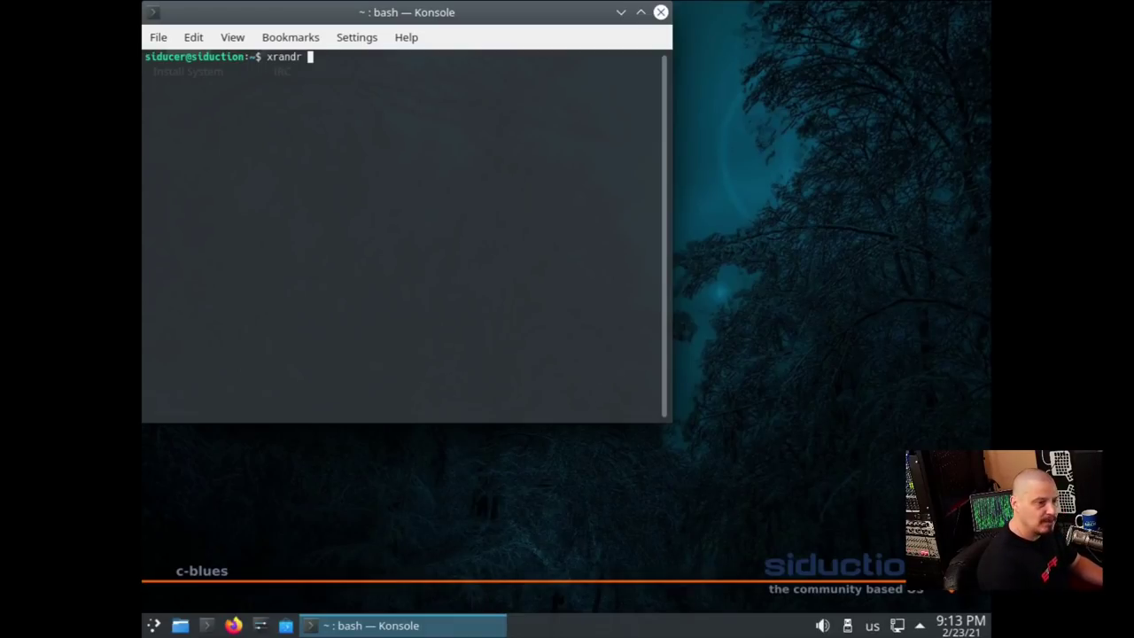
{"action": "type", "text": " -sd"}
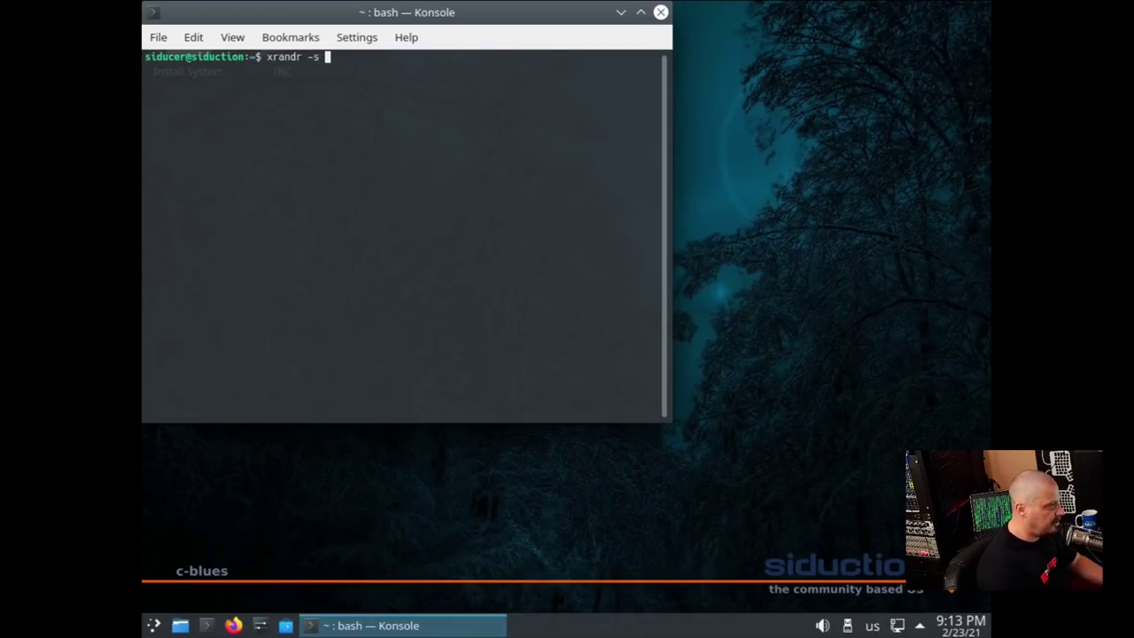
{"action": "type", "text": "1920x1080"}
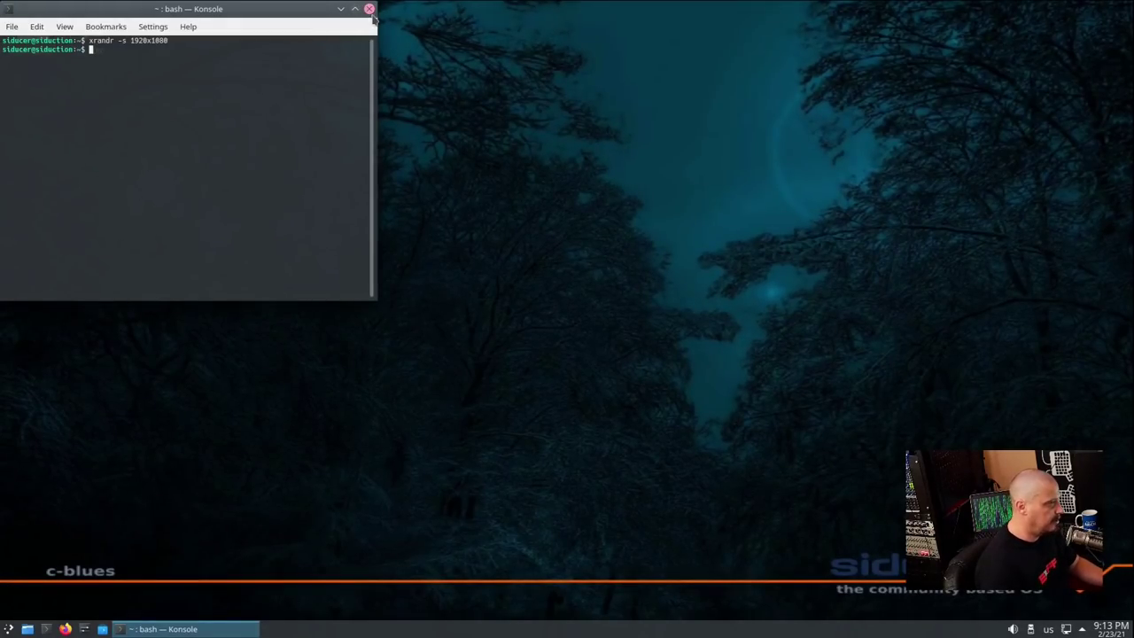
{"action": "left_click", "coordinate": [369, 9]}
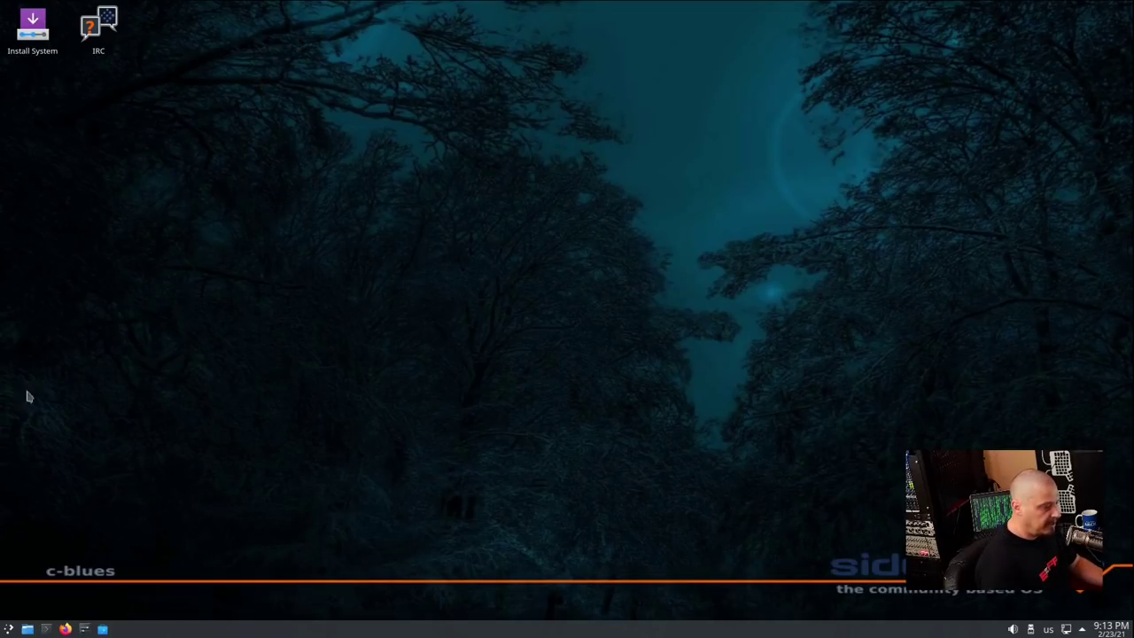
Launch Install System and accept Welcome, Release Notes, America/Chicago location and US keyboard
{"action": "left_click", "coordinate": [36, 40]}
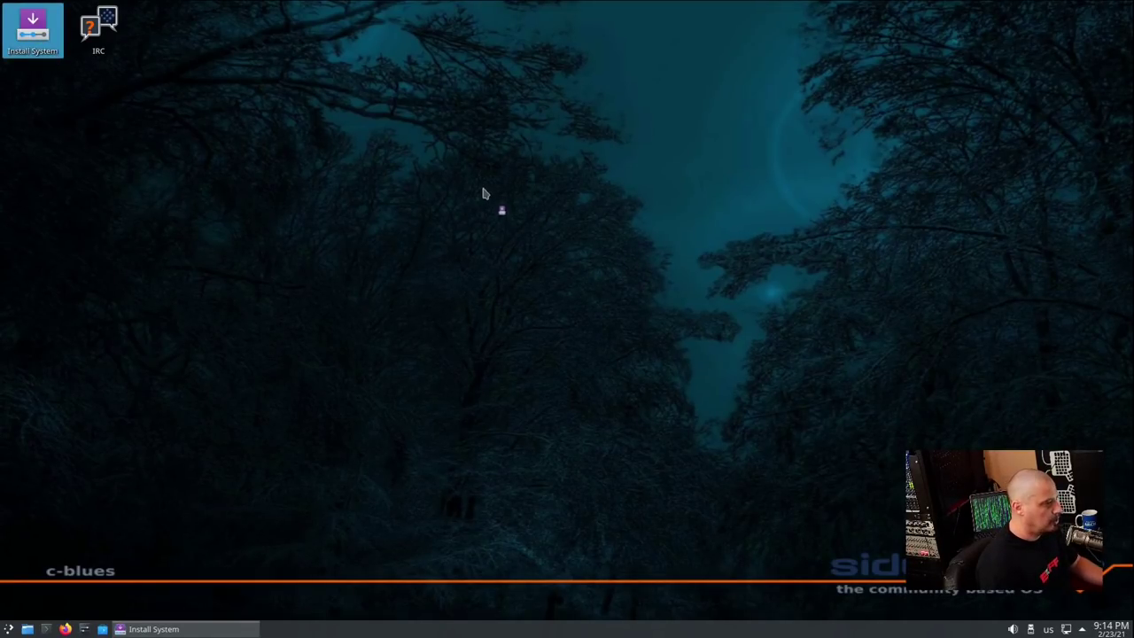
{"action": "left_click_drag", "start_coordinate": [381, 12], "coordinate": [610, 87]}
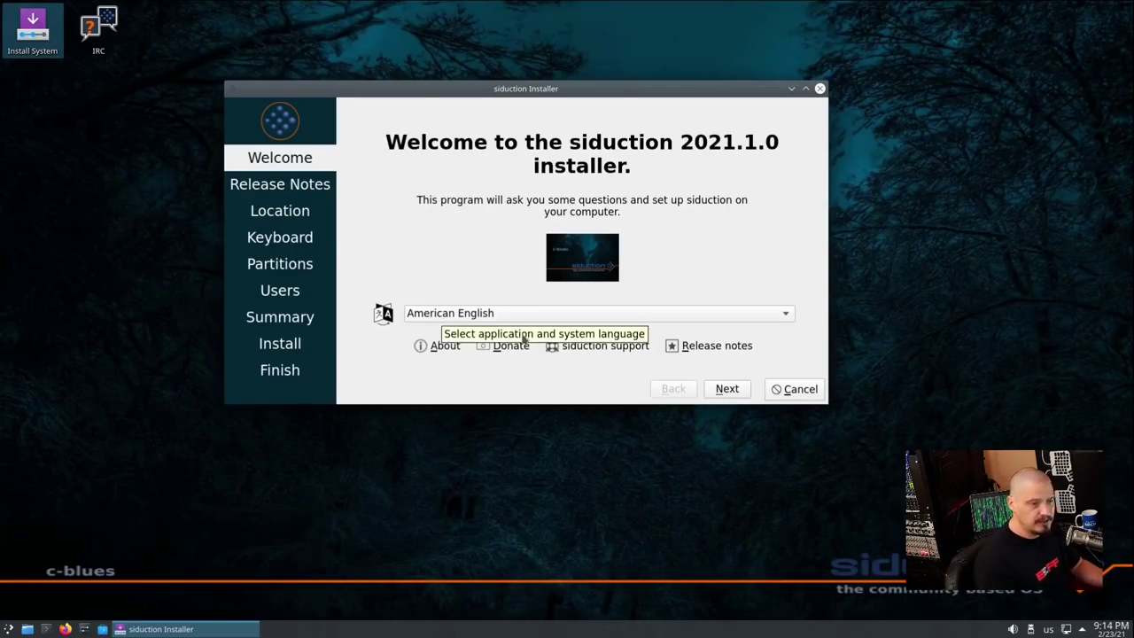
{"action": "left_click", "coordinate": [726, 391]}
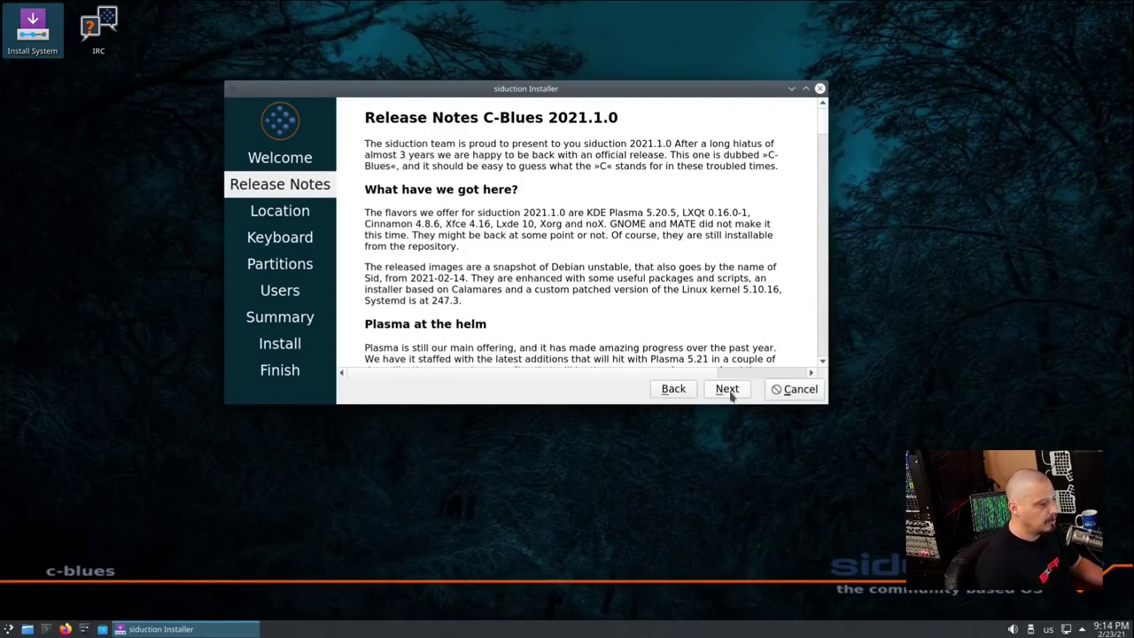
{"action": "left_click", "coordinate": [727, 391]}
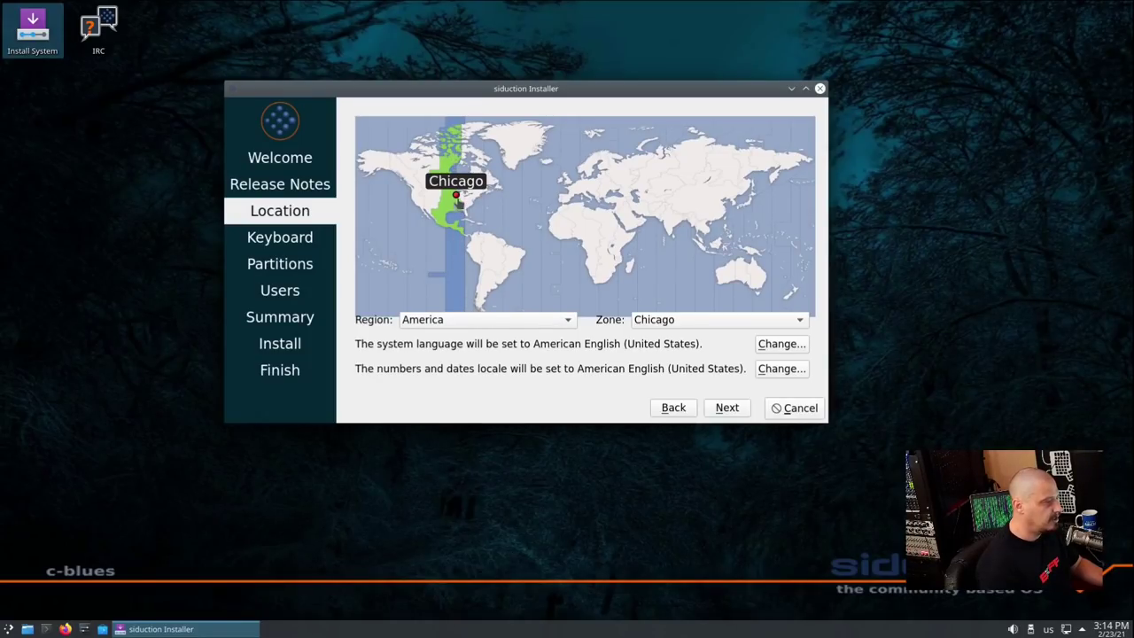
{"action": "left_click", "coordinate": [726, 408]}
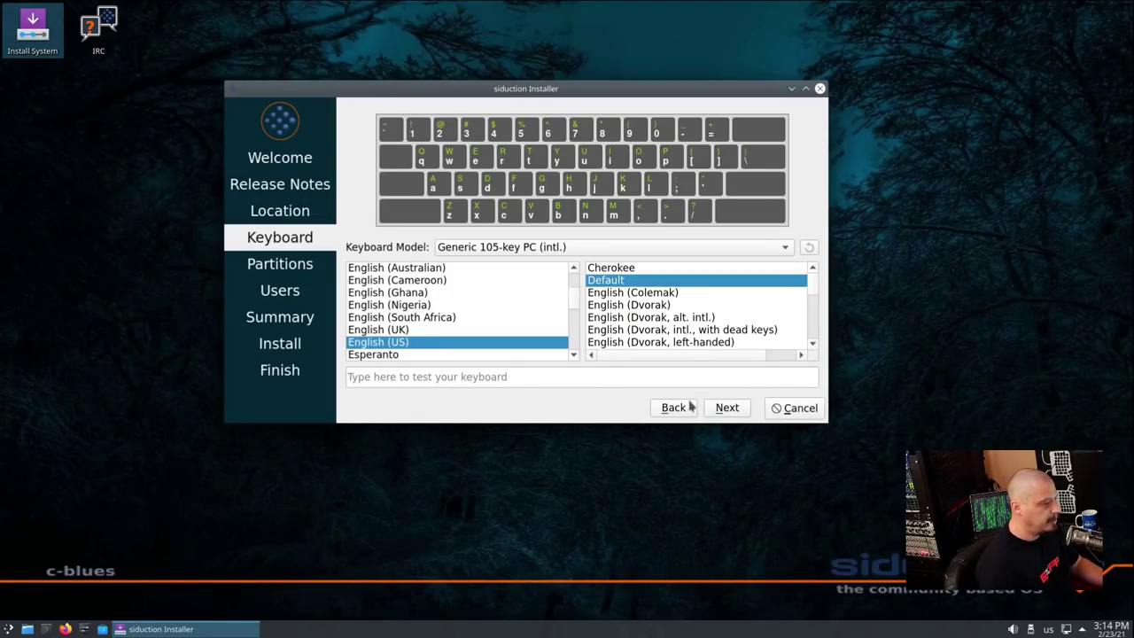
{"action": "left_click", "coordinate": [728, 409]}
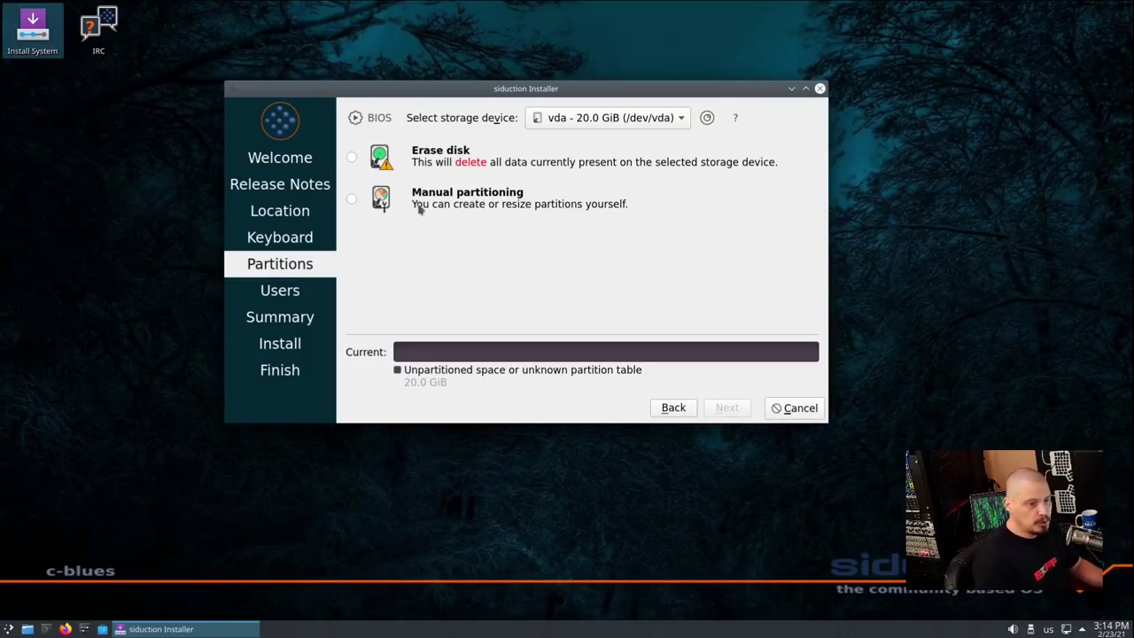
Choose Erase disk for the 20 GiB vda with 'Swap to file', and continue
{"action": "left_click", "coordinate": [502, 200]}
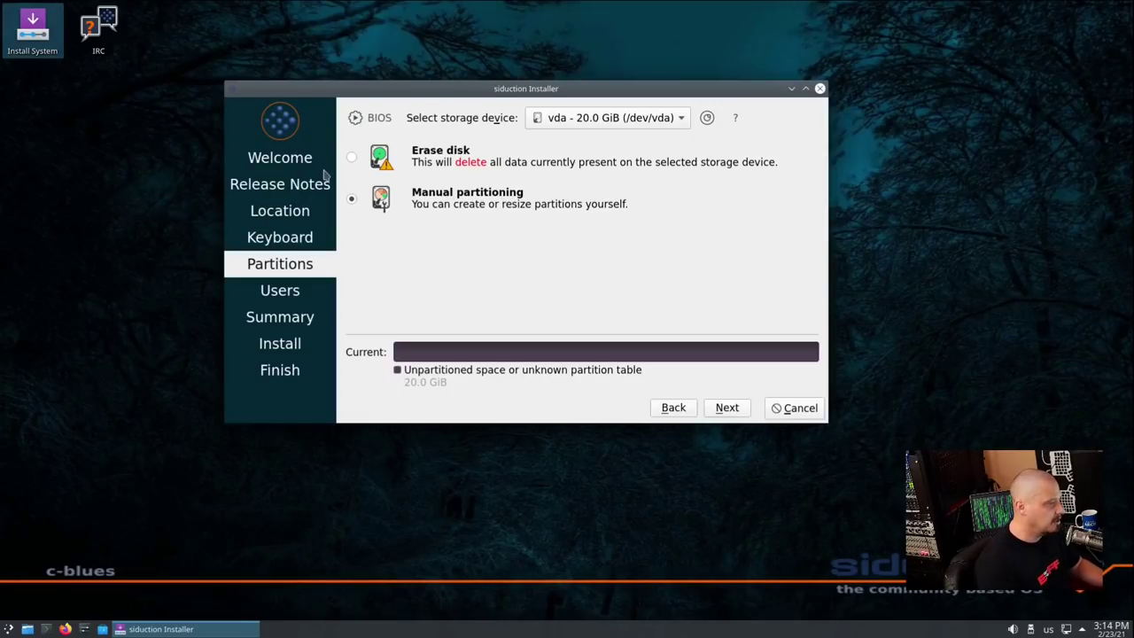
{"action": "left_click", "coordinate": [352, 158]}
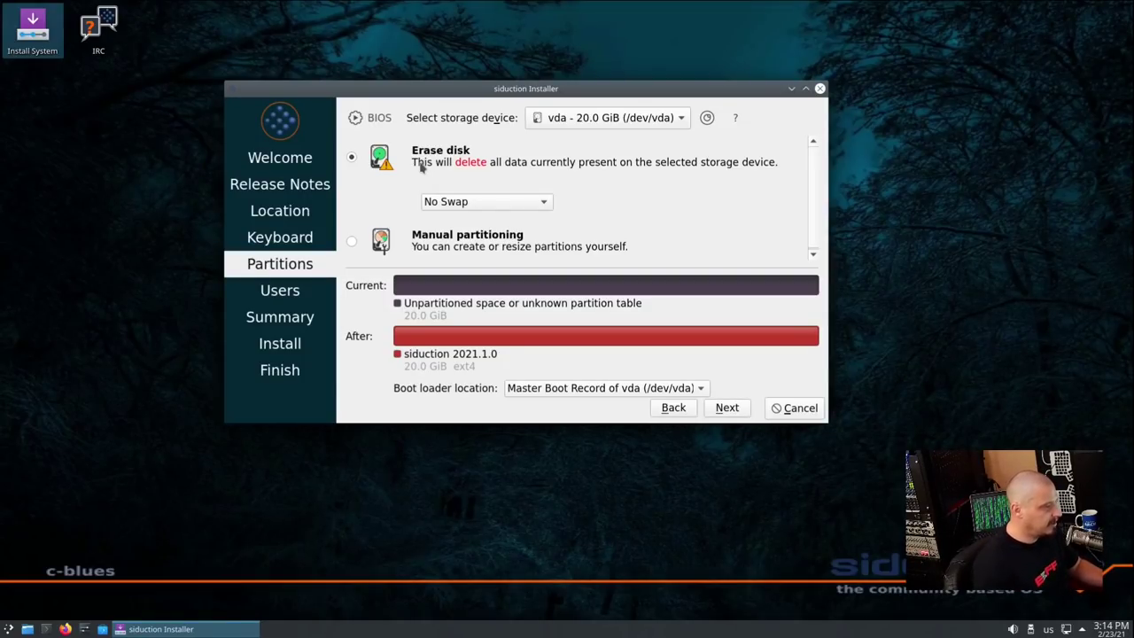
{"action": "left_click", "coordinate": [469, 203]}
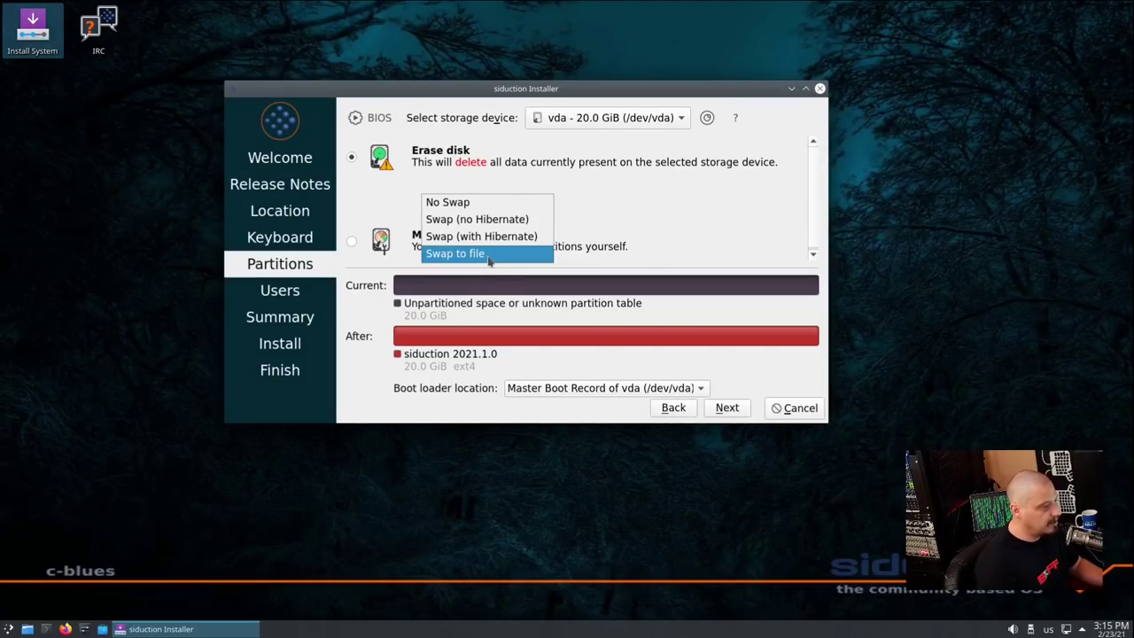
{"action": "left_click", "coordinate": [490, 257]}
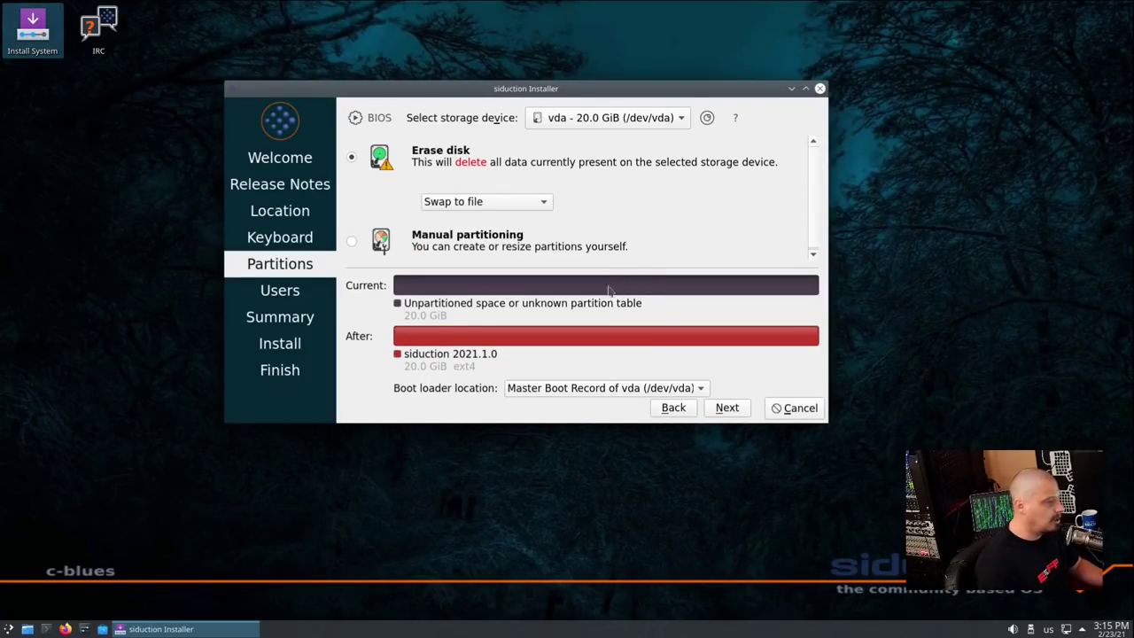
{"action": "left_click", "coordinate": [726, 408]}
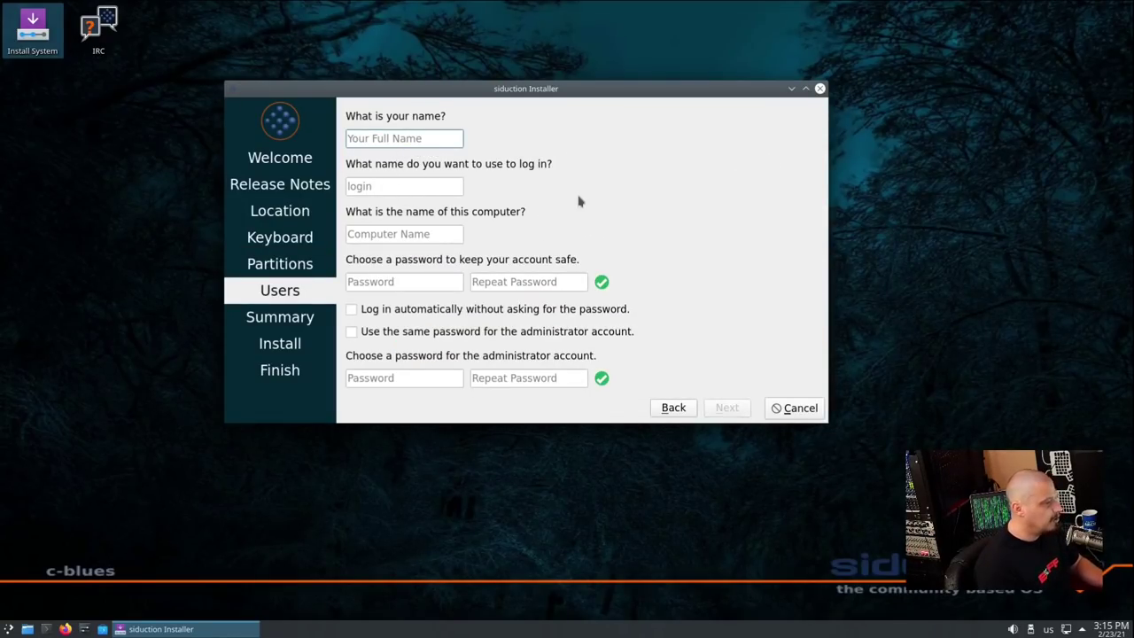
Enter the user's name and login, and replace the suggested computer name
{"action": "type", "text": "dt"}
{"action": "double_click", "coordinate": [413, 233]}
{"action": "type", "text": "dt-vir"}
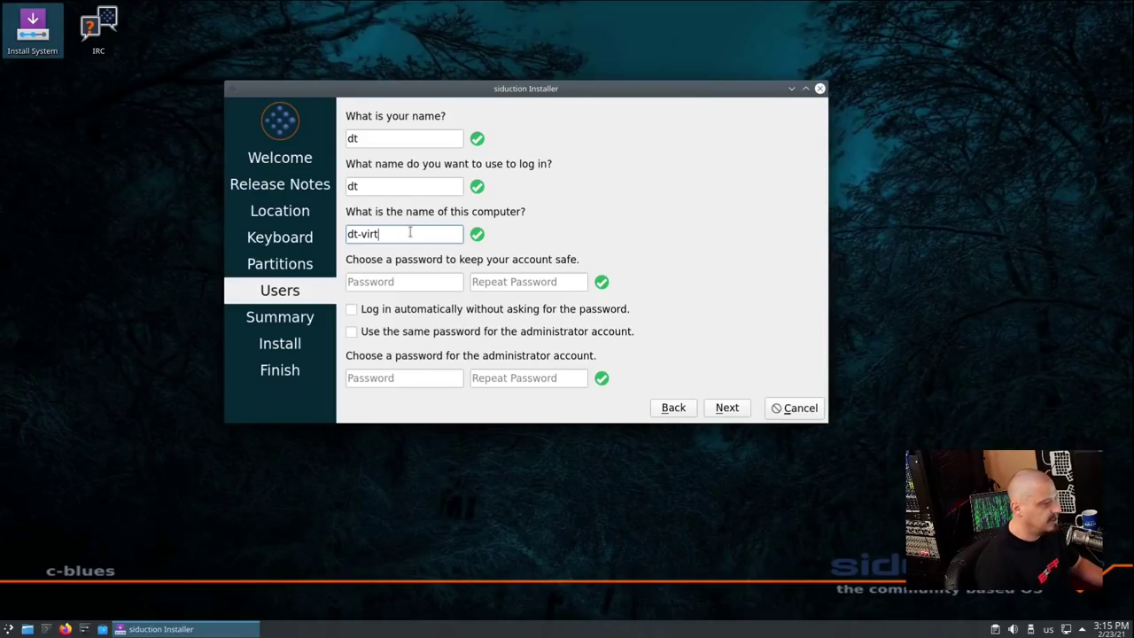
Enter the user password twice, reuse it for the administrator, and continue to Summary
{"action": "key", "text": "Tab"}
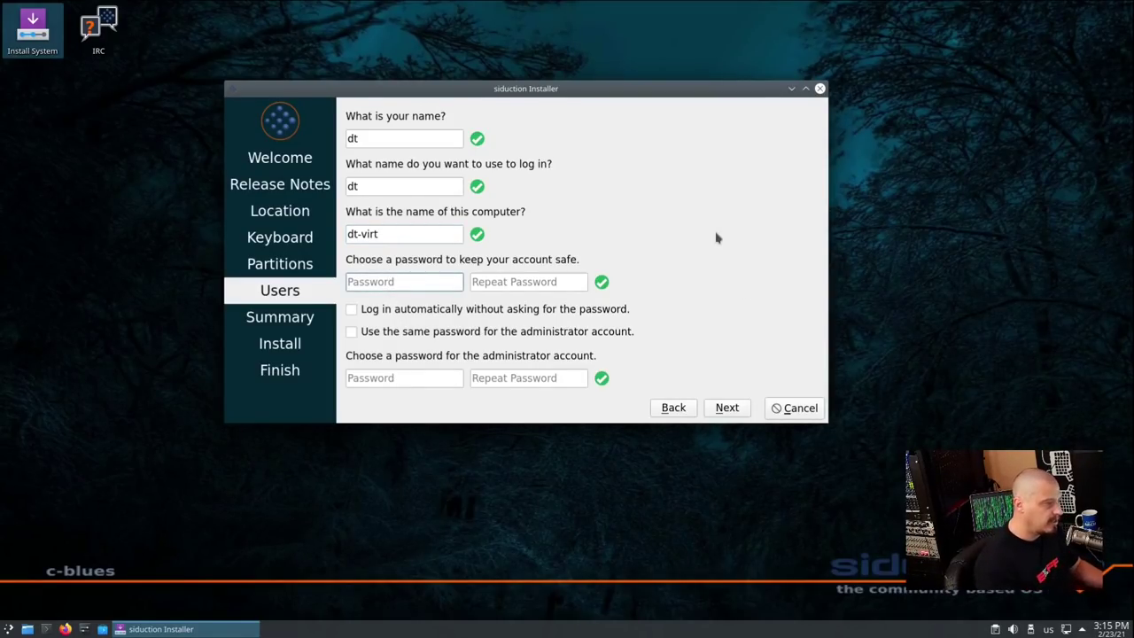
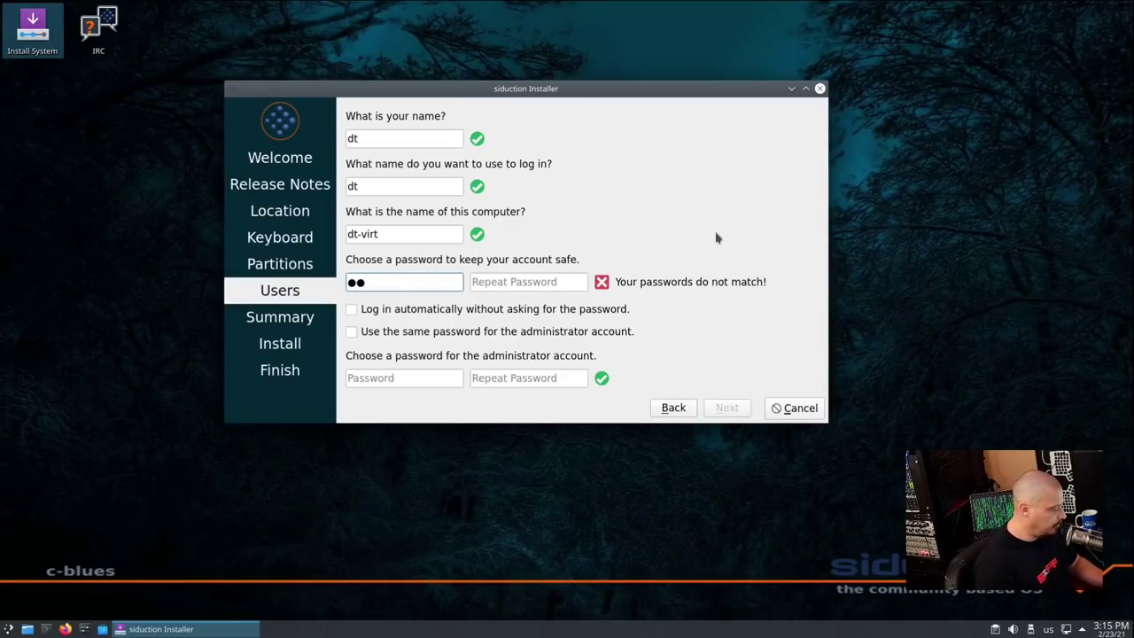
{"action": "left_click", "coordinate": [517, 283]}
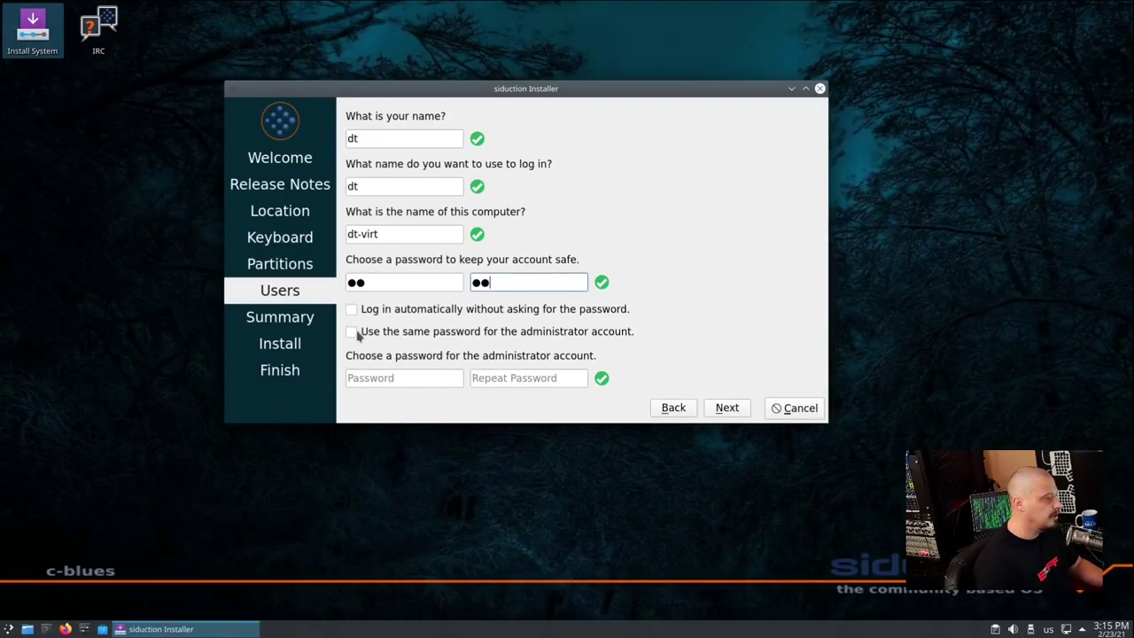
{"action": "left_click", "coordinate": [352, 332]}
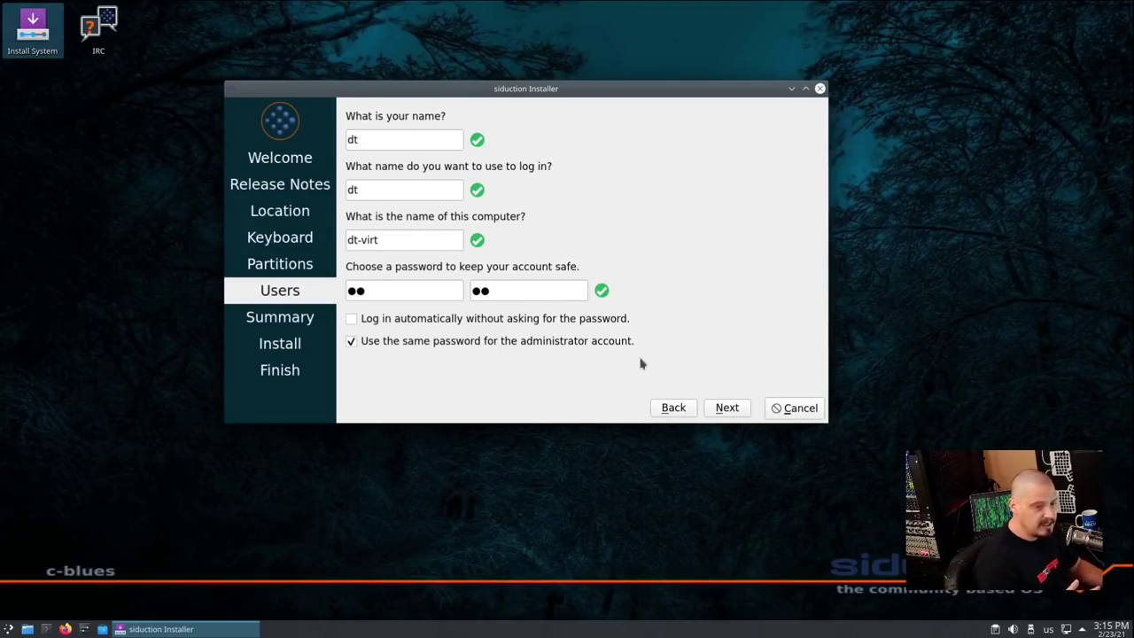
{"action": "left_click", "coordinate": [728, 410]}
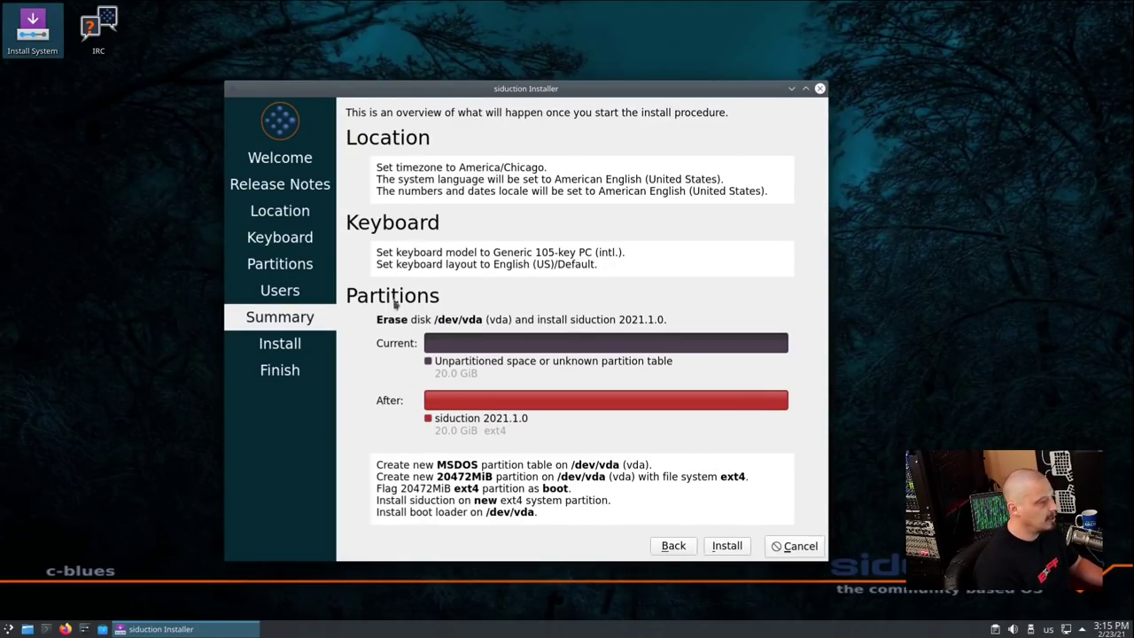
Install siduction 2021.1.0 with Install now, then finish with Restart now ticked
{"action": "left_click", "coordinate": [723, 546]}
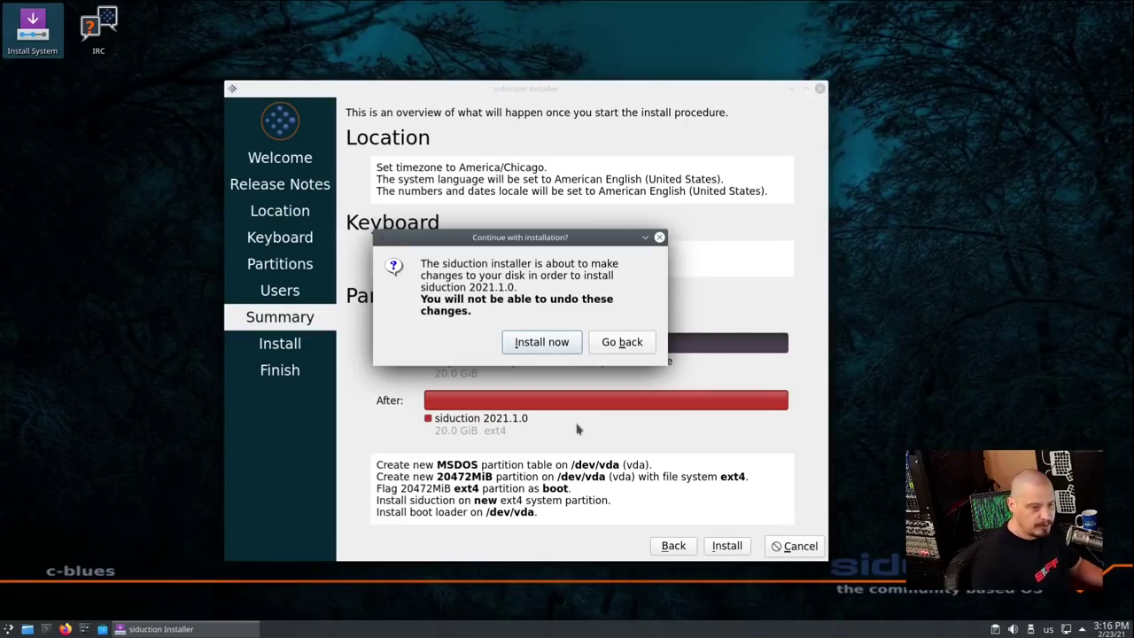
{"action": "left_click", "coordinate": [549, 347]}
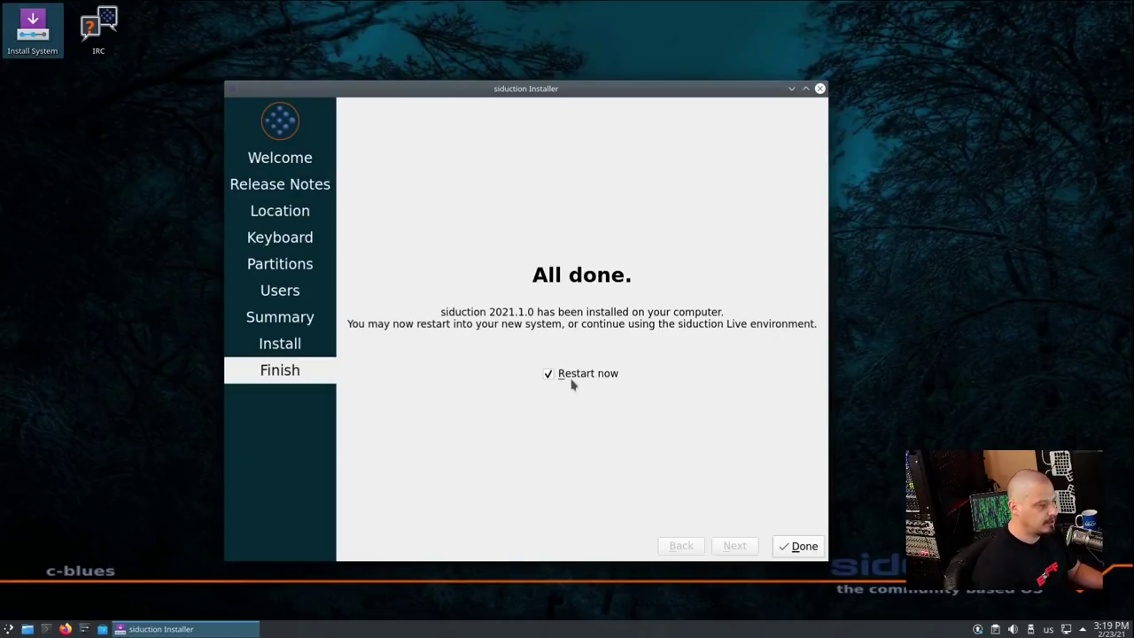
{"action": "left_click", "coordinate": [800, 544]}
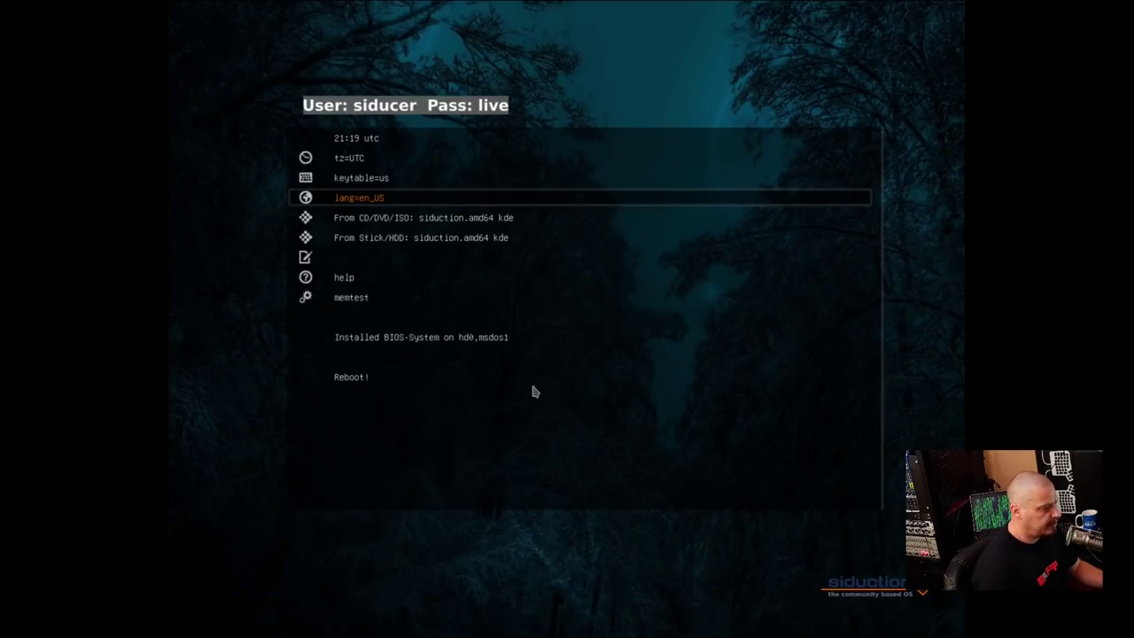
Leave fullscreen and force the running virtual machine to power off
{"action": "key", "text": "Down"}
{"action": "key", "text": "Up"}
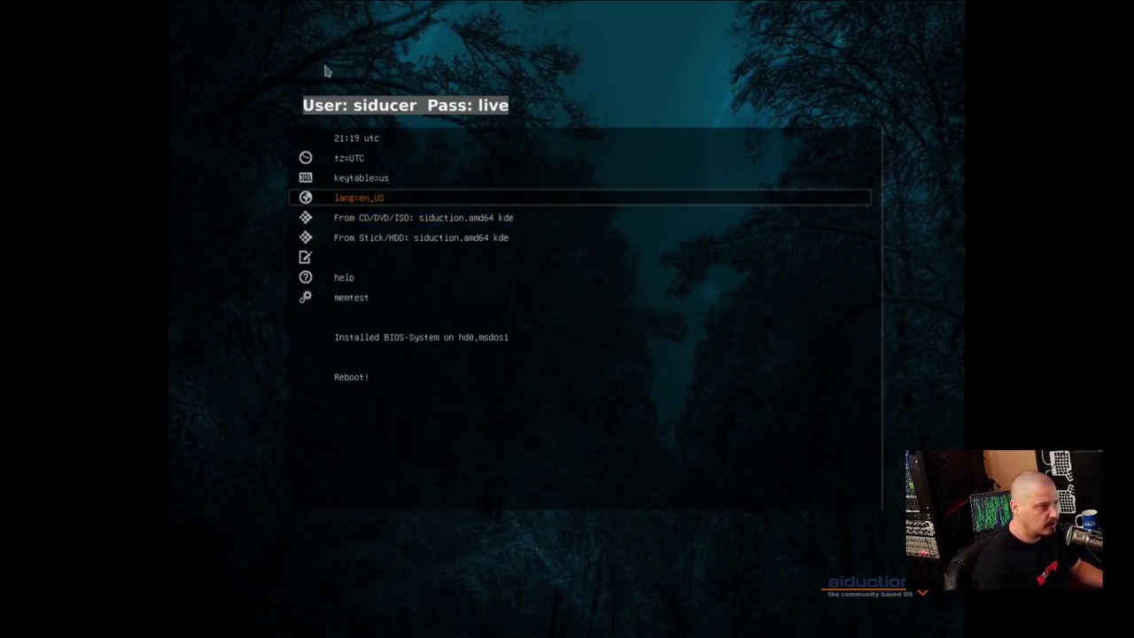
{"action": "left_click", "coordinate": [556, 13]}
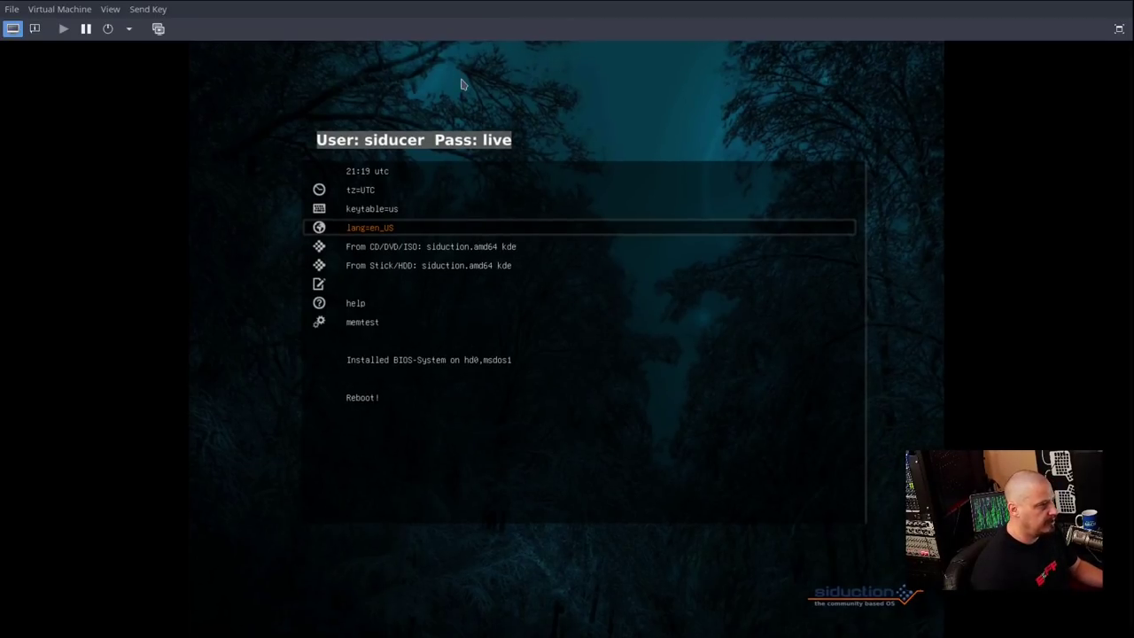
{"action": "left_click", "coordinate": [84, 9]}
{"action": "mouse_move", "coordinate": [102, 9]}
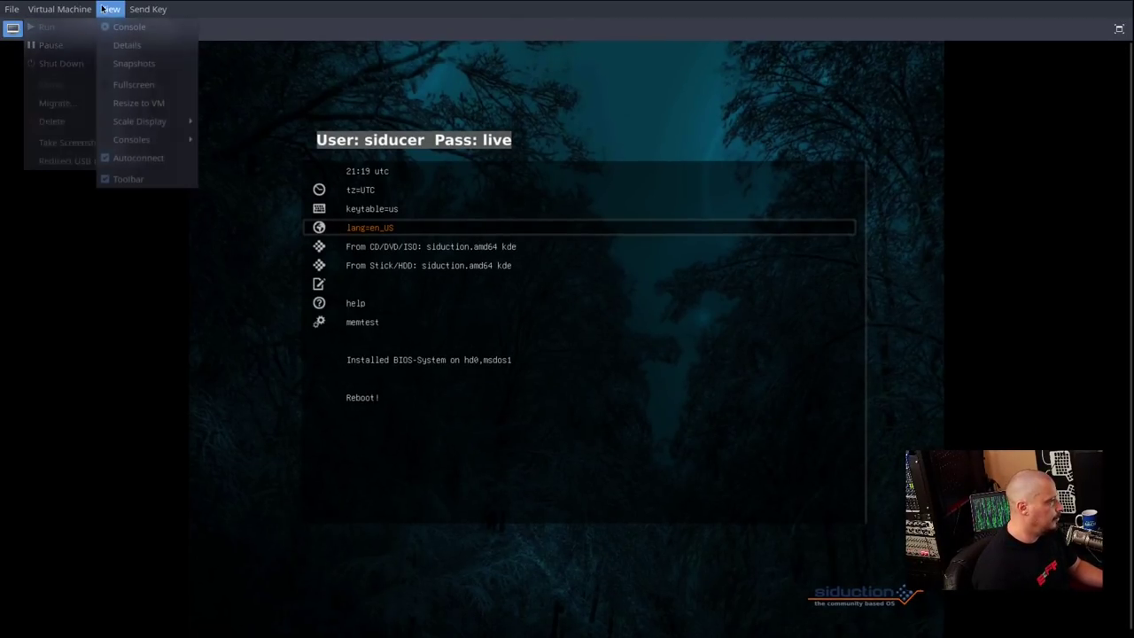
{"action": "mouse_move", "coordinate": [164, 127]}
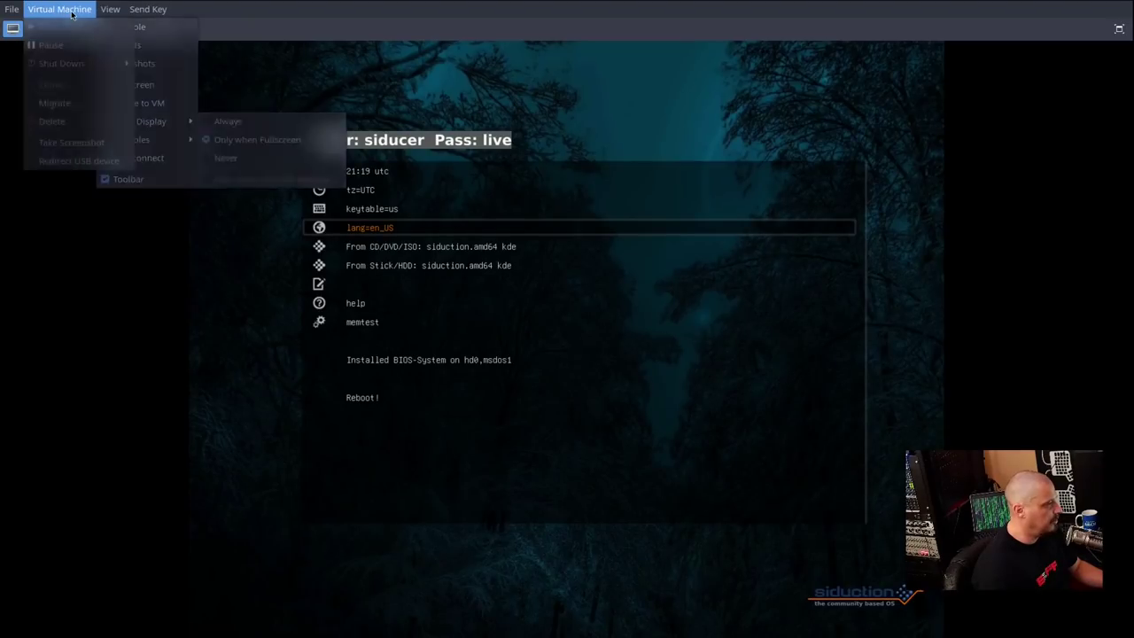
{"action": "mouse_move", "coordinate": [102, 65]}
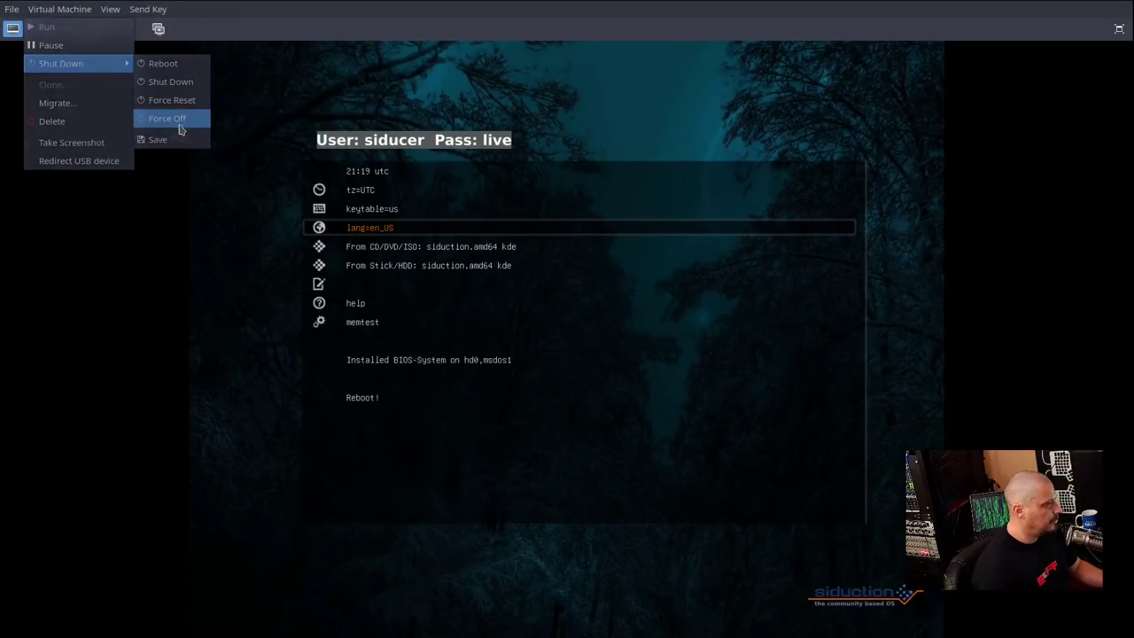
{"action": "left_click", "coordinate": [170, 117]}
Set the boot order to VirtIO Disk 1 only, drop SATA CDROM 1, and apply it
{"action": "left_click", "coordinate": [35, 28]}
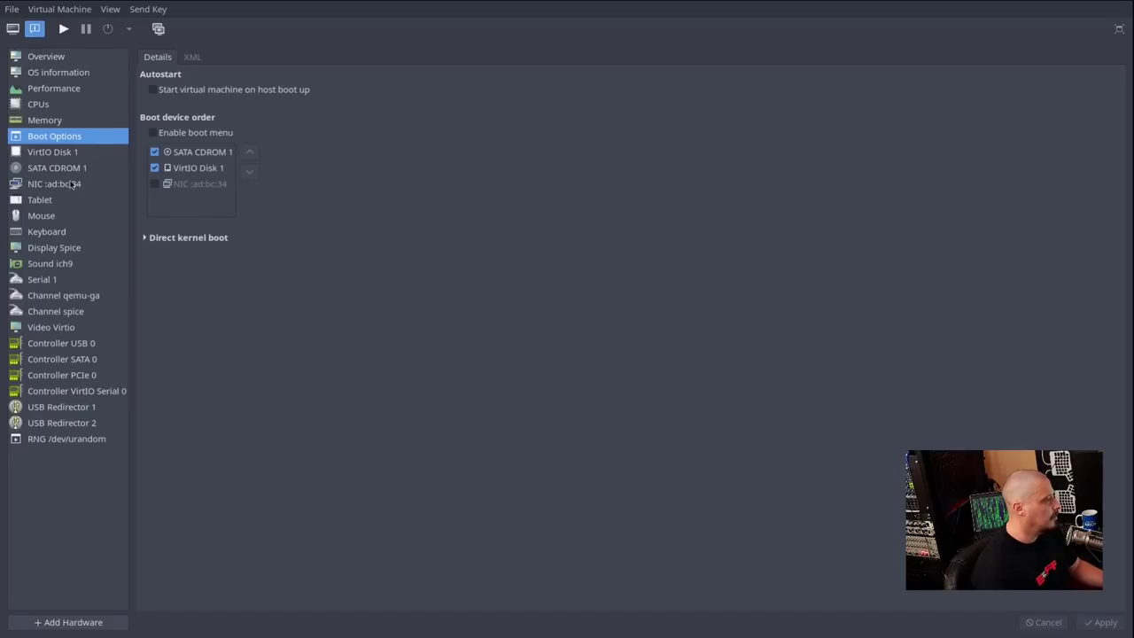
{"action": "left_click", "coordinate": [154, 168]}
{"action": "left_click", "coordinate": [155, 152]}
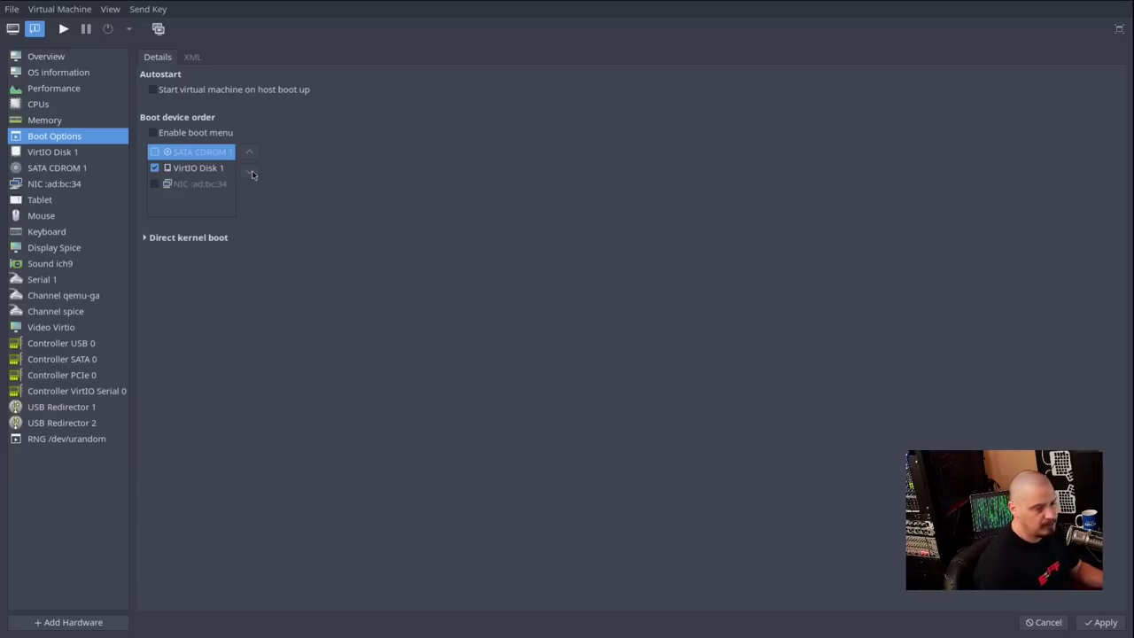
{"action": "left_click", "coordinate": [193, 172]}
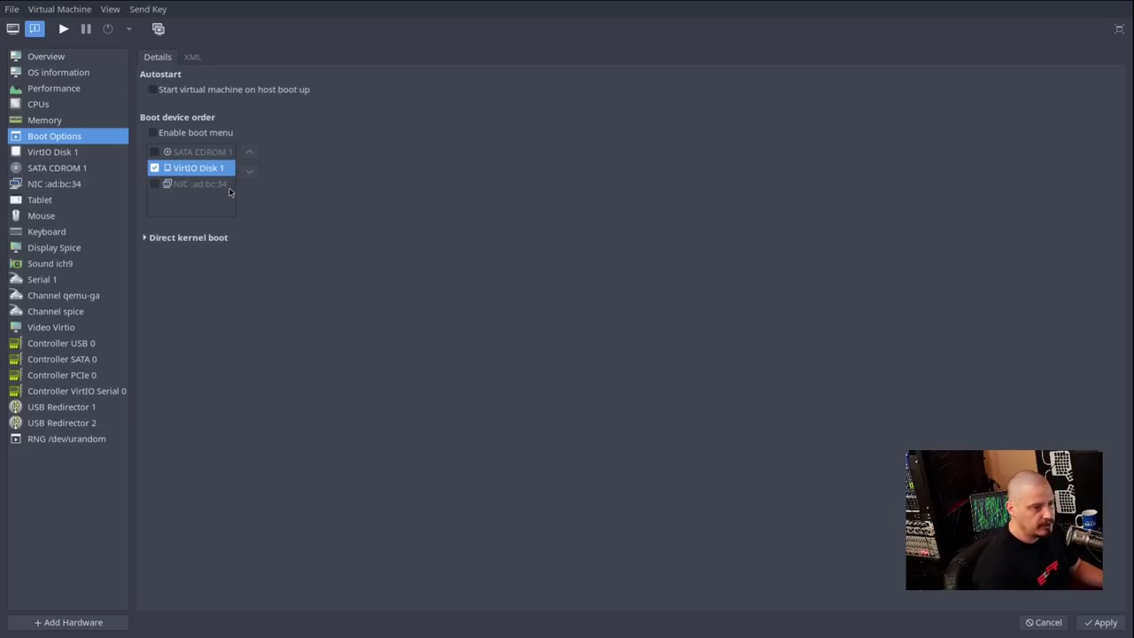
{"action": "left_click", "coordinate": [14, 30]}
{"action": "left_click", "coordinate": [634, 352]}
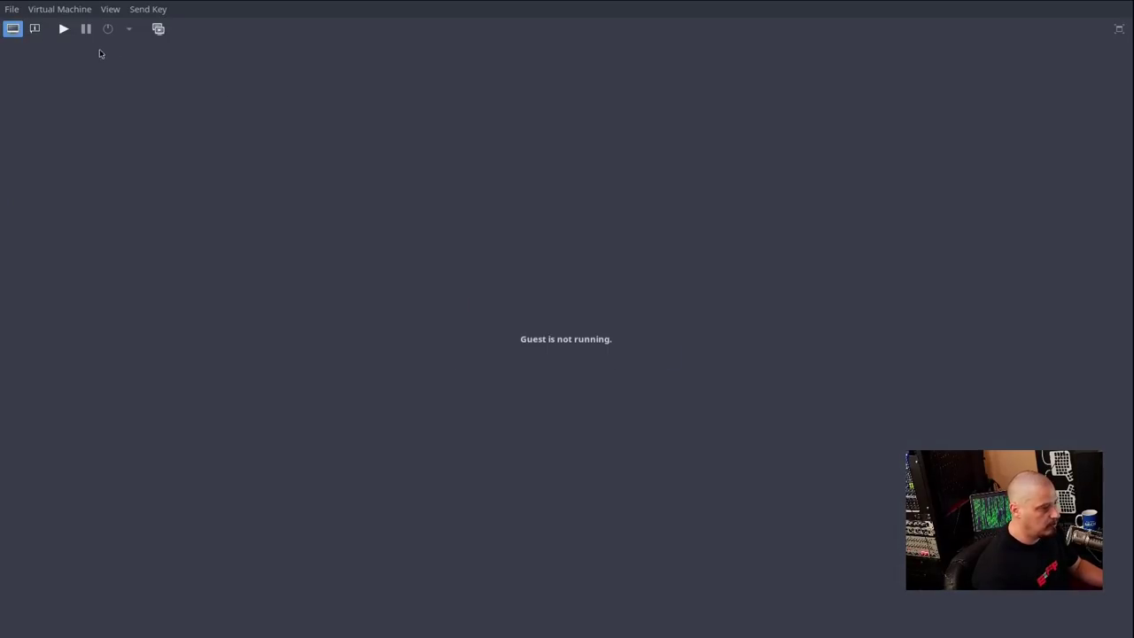
Start the virtual machine and show its display full screen
{"action": "left_click", "coordinate": [63, 28]}
{"action": "left_click", "coordinate": [104, 8]}
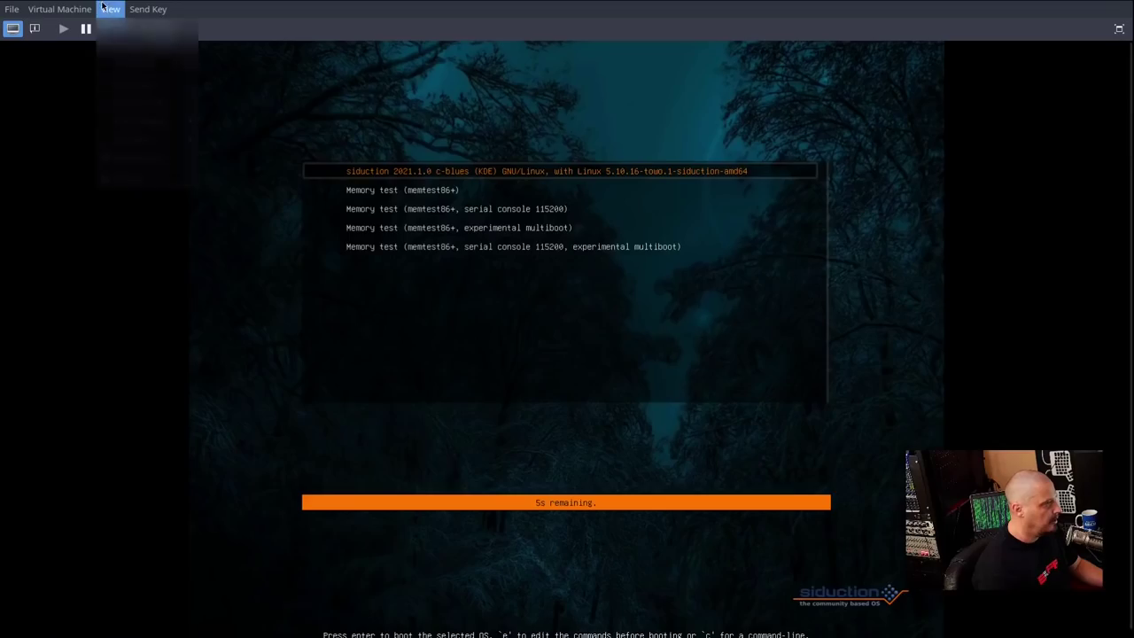
{"action": "left_click", "coordinate": [164, 86]}
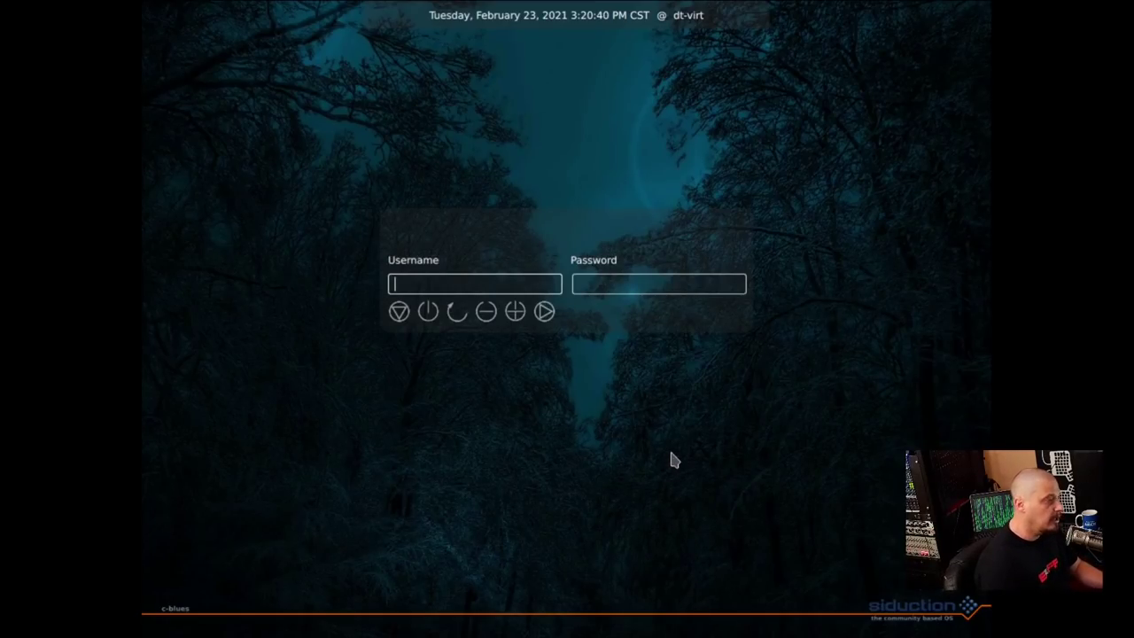
Log in at the login screen with the user's login name and password
{"action": "type", "text": "dt"}
{"action": "left_click", "coordinate": [620, 288]}
{"action": "type", "text": "••"}
{"action": "key", "text": "Return"}
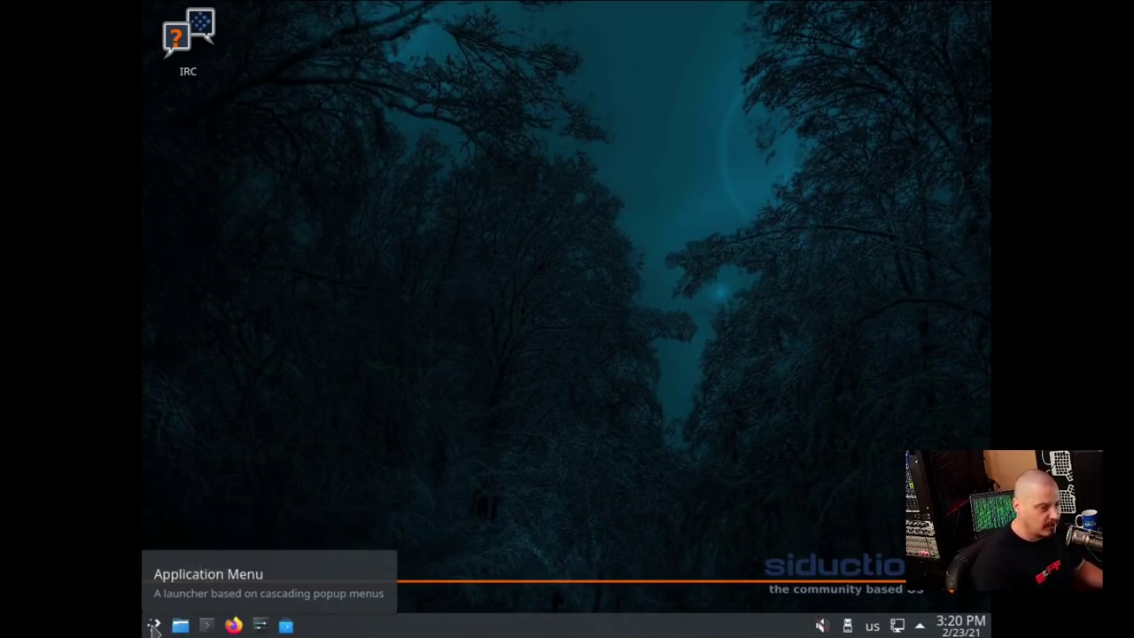
Search the Application Menu for 'display' and open Display Configuration
{"action": "left_click", "coordinate": [153, 627]}
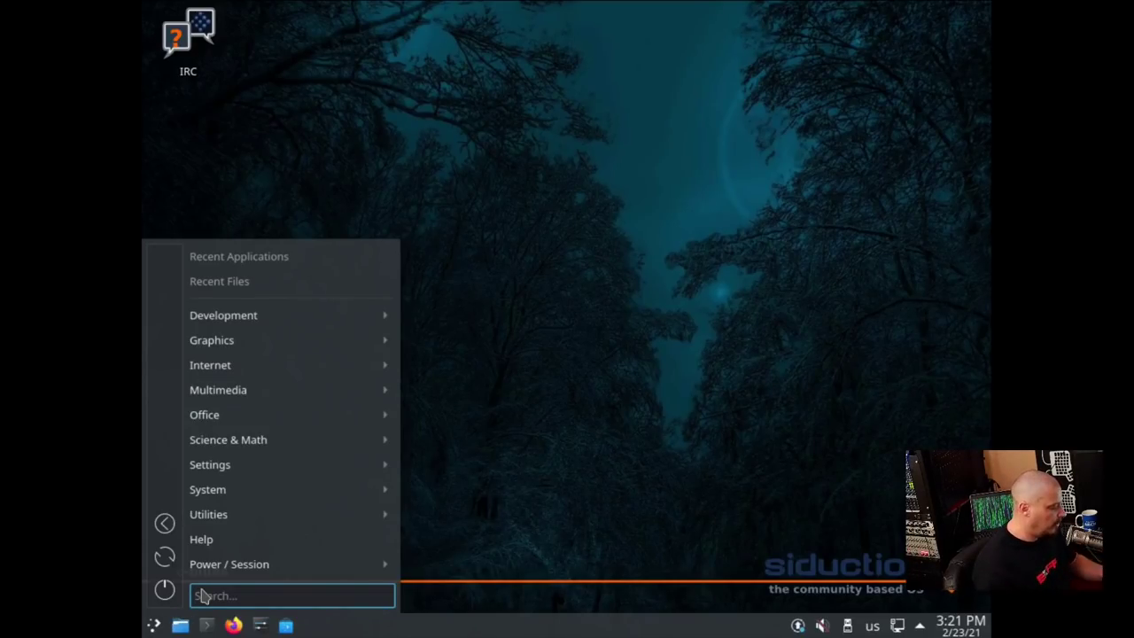
{"action": "type", "text": "diplay"}
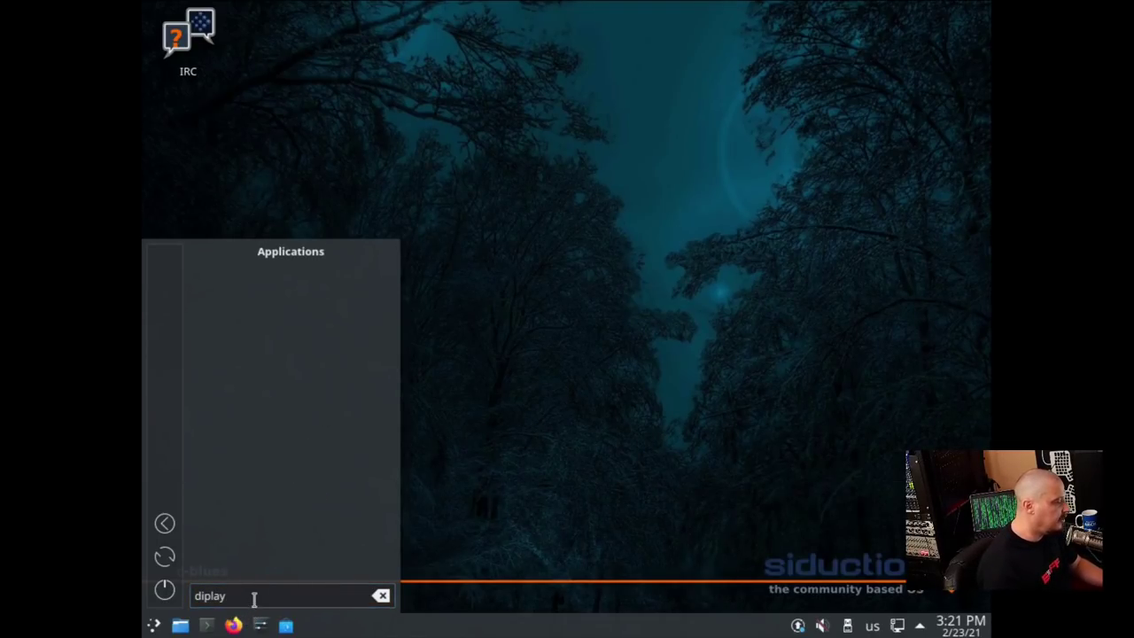
{"action": "left_click", "coordinate": [253, 599]}
{"action": "key", "text": "BackSpace"}
{"action": "key", "text": "BackSpace"}
{"action": "key", "text": "BackSpace"}
{"action": "key", "text": "BackSpace"}
{"action": "key", "text": "BackSpace"}
{"action": "type", "text": "isp"}
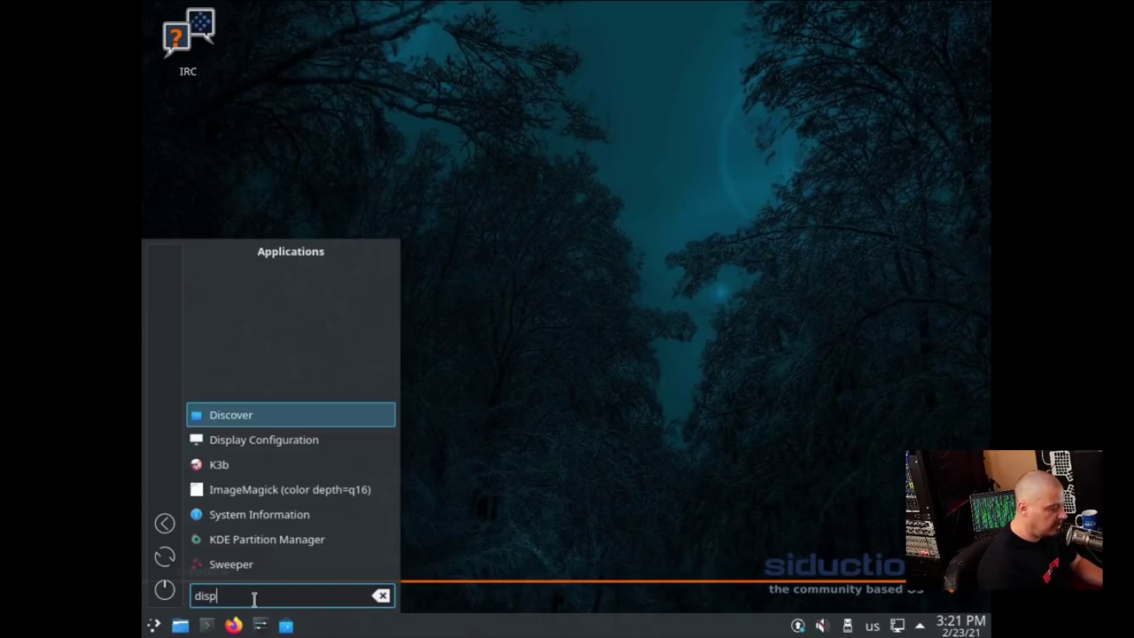
{"action": "type", "text": "lay"}
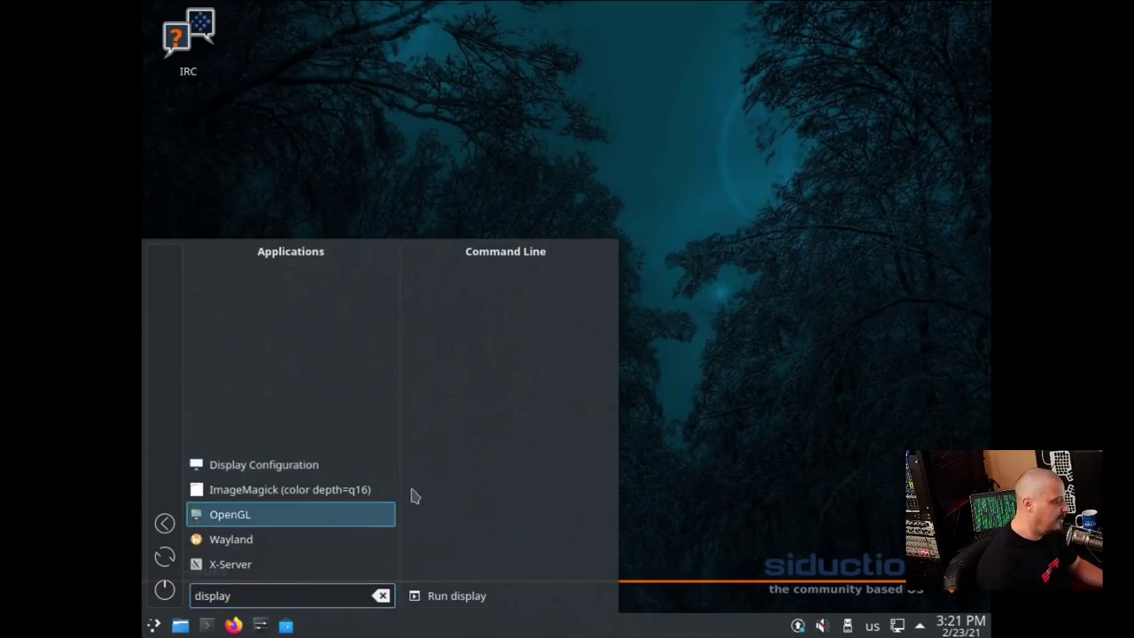
{"action": "left_click", "coordinate": [337, 466]}
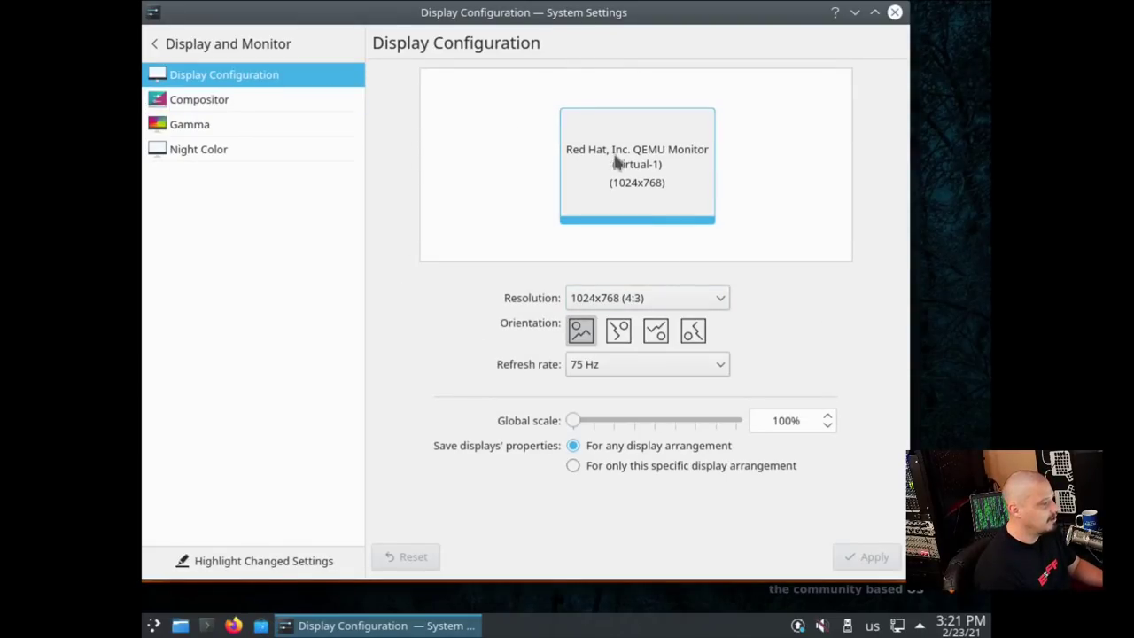
Set the resolution to 1920x1080 (16:9), apply it, and close System Settings
{"action": "left_click", "coordinate": [695, 298]}
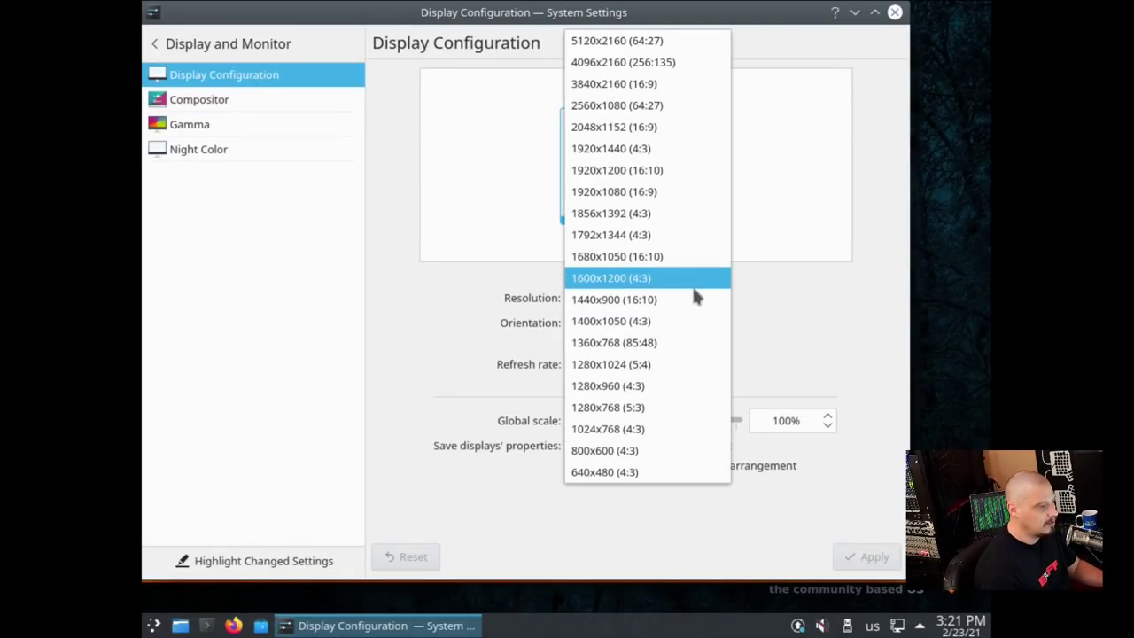
{"action": "left_click", "coordinate": [647, 192]}
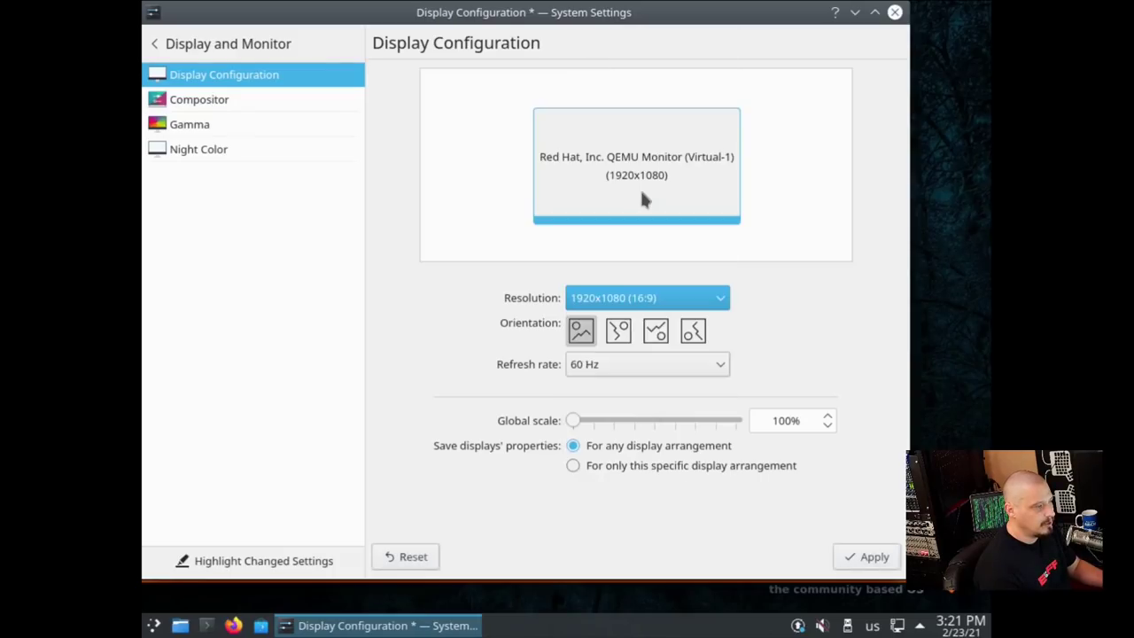
{"action": "left_click", "coordinate": [879, 557]}
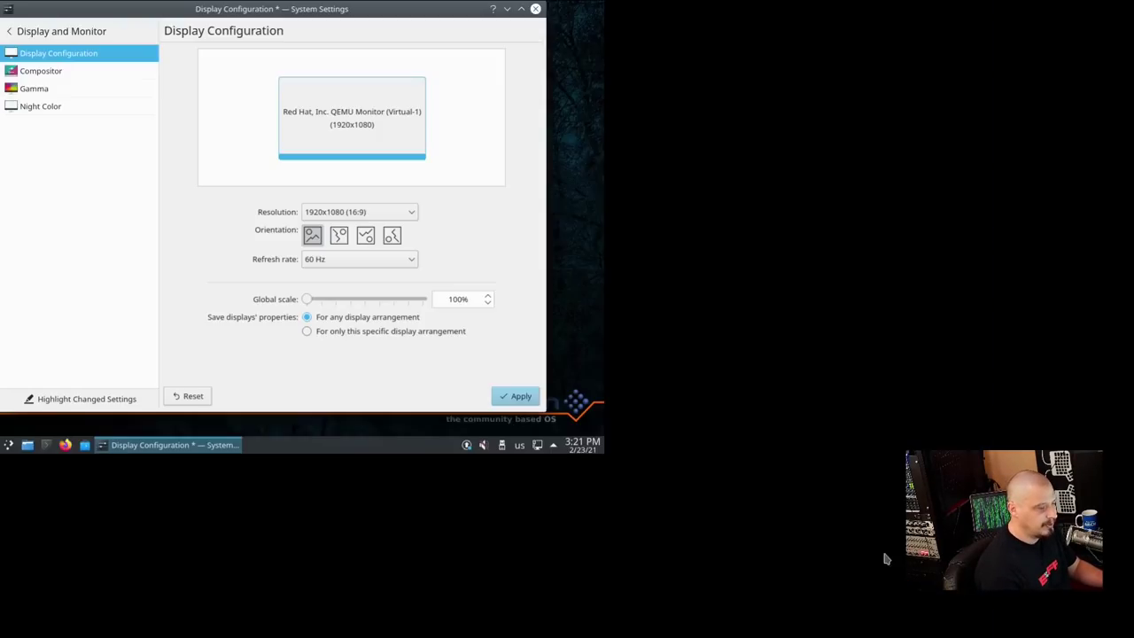
{"action": "left_click", "coordinate": [535, 9]}
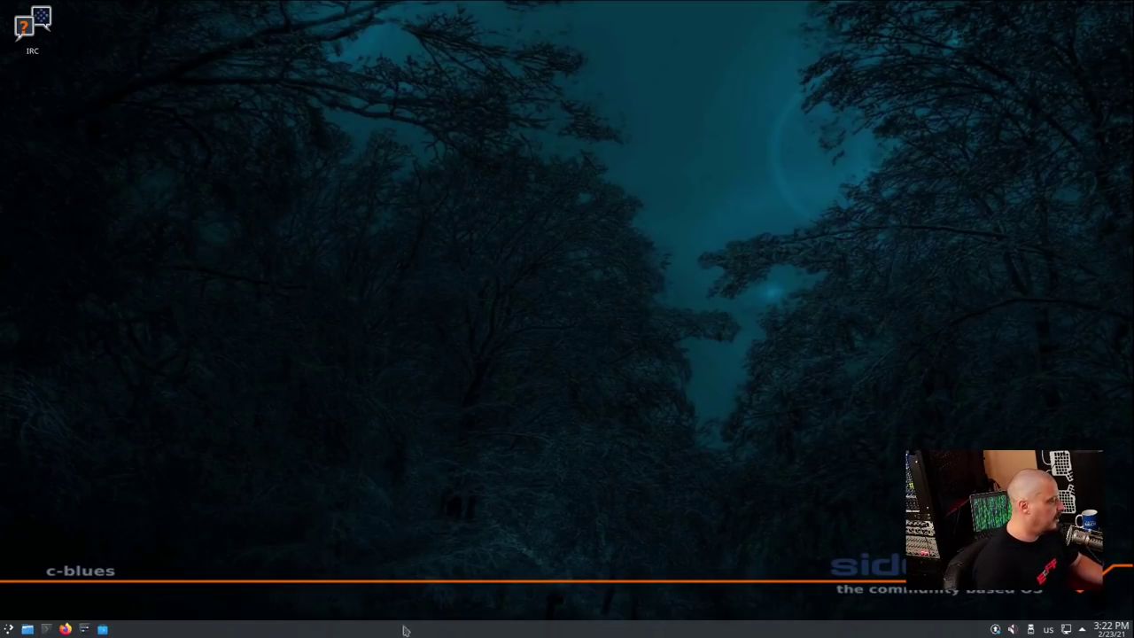
Open Konsole maximized with enlarged text
{"action": "left_click", "coordinate": [46, 627]}
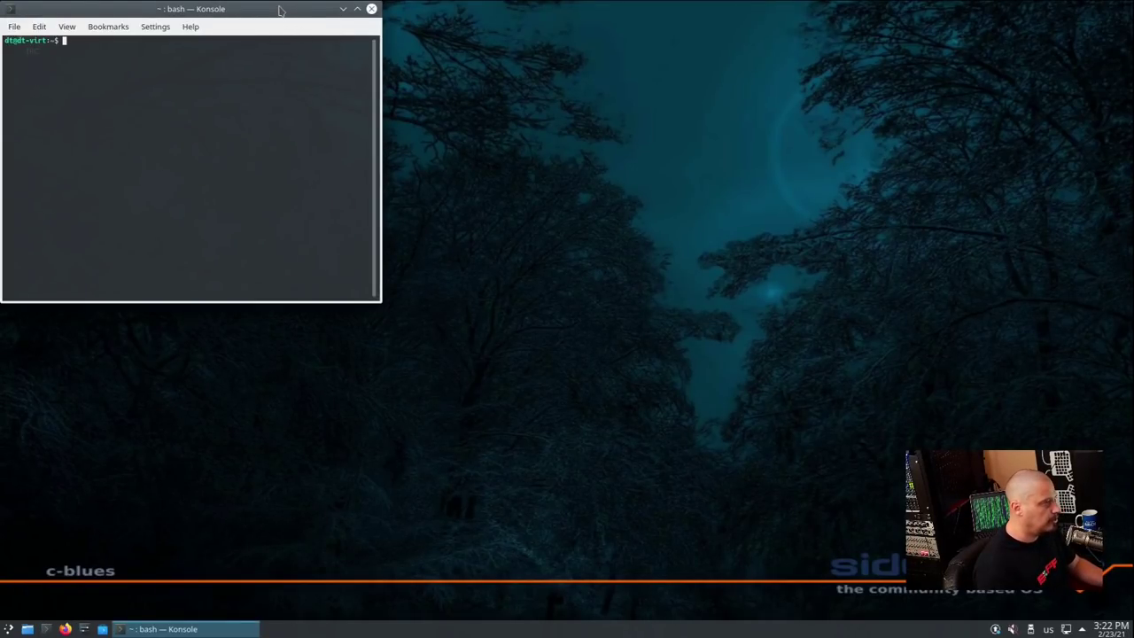
{"action": "key", "text": "super+Page_Up"}
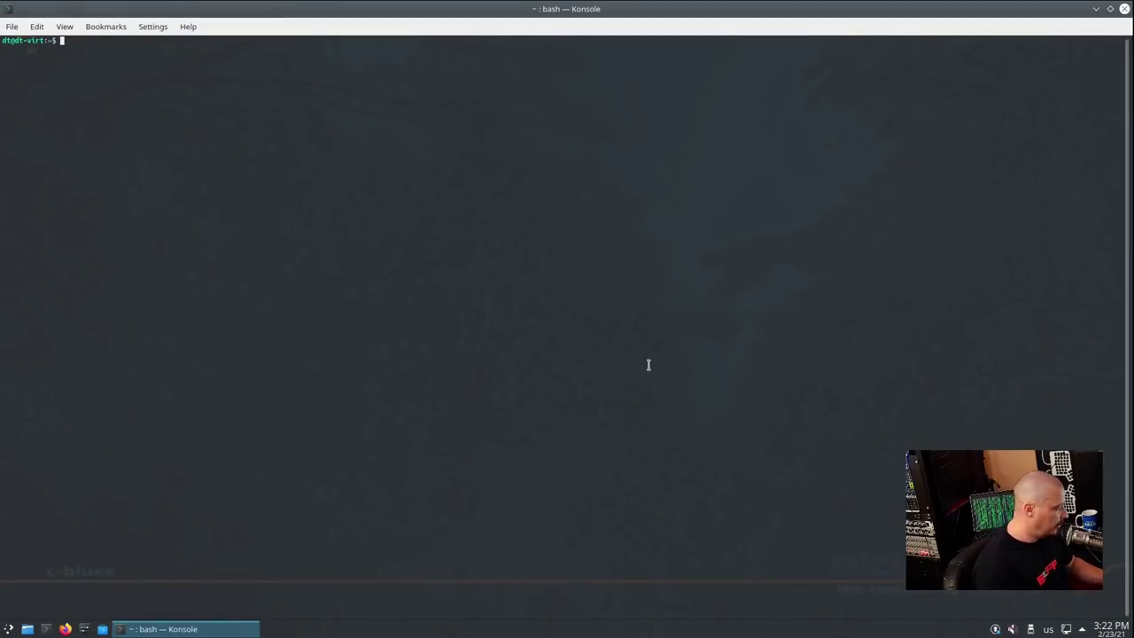
{"action": "key", "text": "ctrl+plus"}
{"action": "key", "text": "ctrl+plus"}
{"action": "key", "text": "ctrl+plus"}
{"action": "key", "text": "ctrl+plus"}
{"action": "key", "text": "ctrl+plus"}
{"action": "key", "text": "ctrl+plus"}
{"action": "key", "text": "ctrl+plus"}
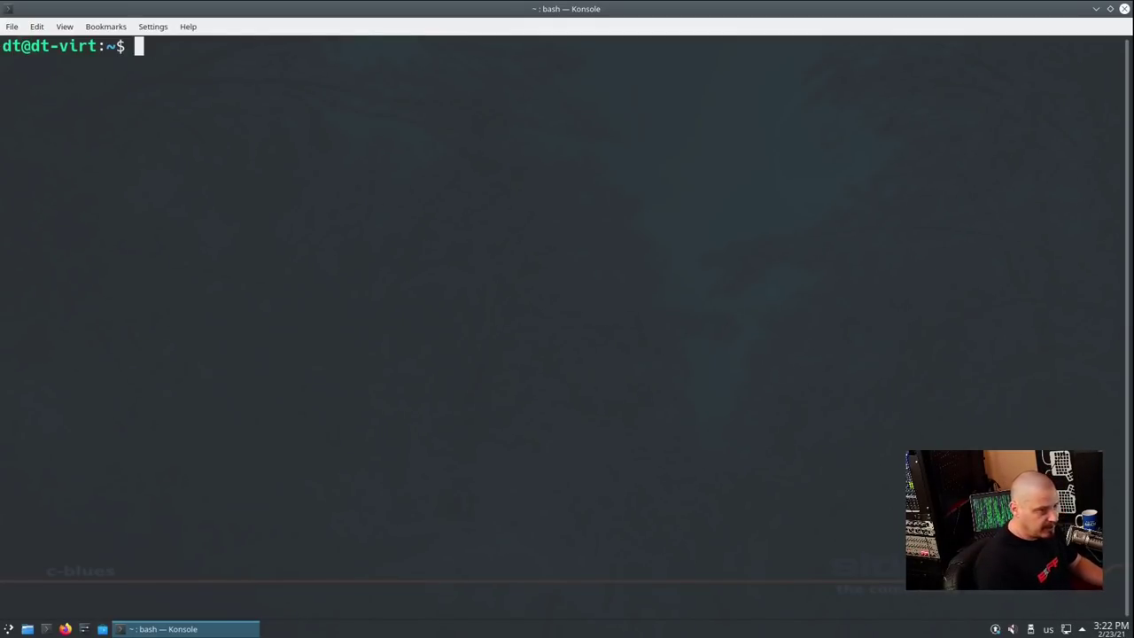
Run 'sudo apt update && sudo apt upgrade' with the user password, which is refused
{"action": "type", "text": "sudo apt update && sudo apt upgrade"}
{"action": "key", "text": "Return"}
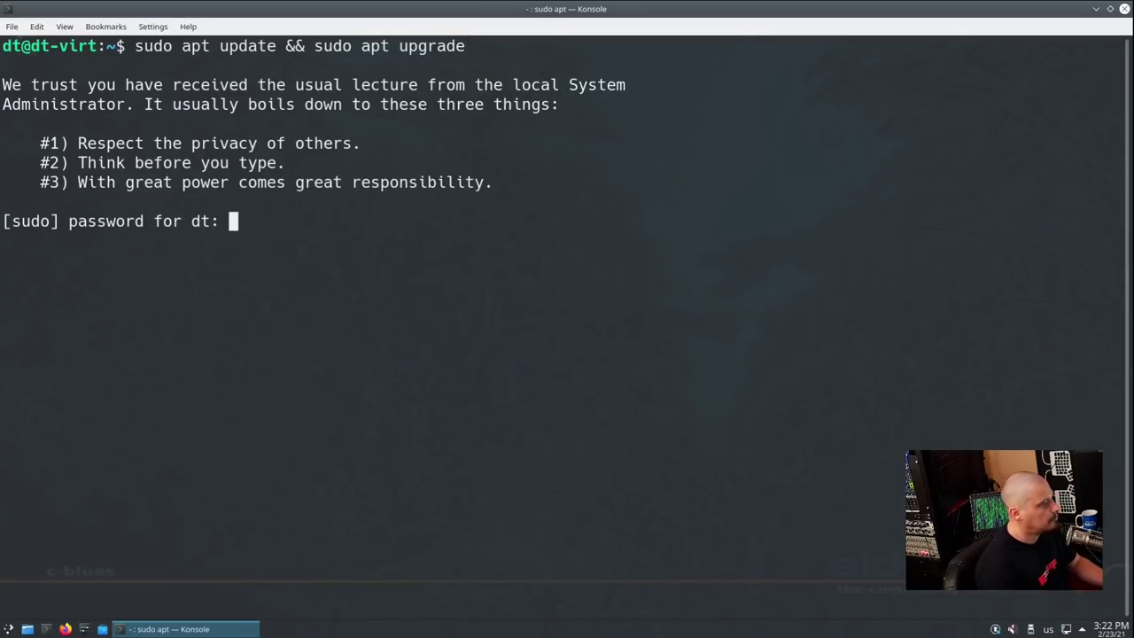
{"action": "key", "text": "Return"}
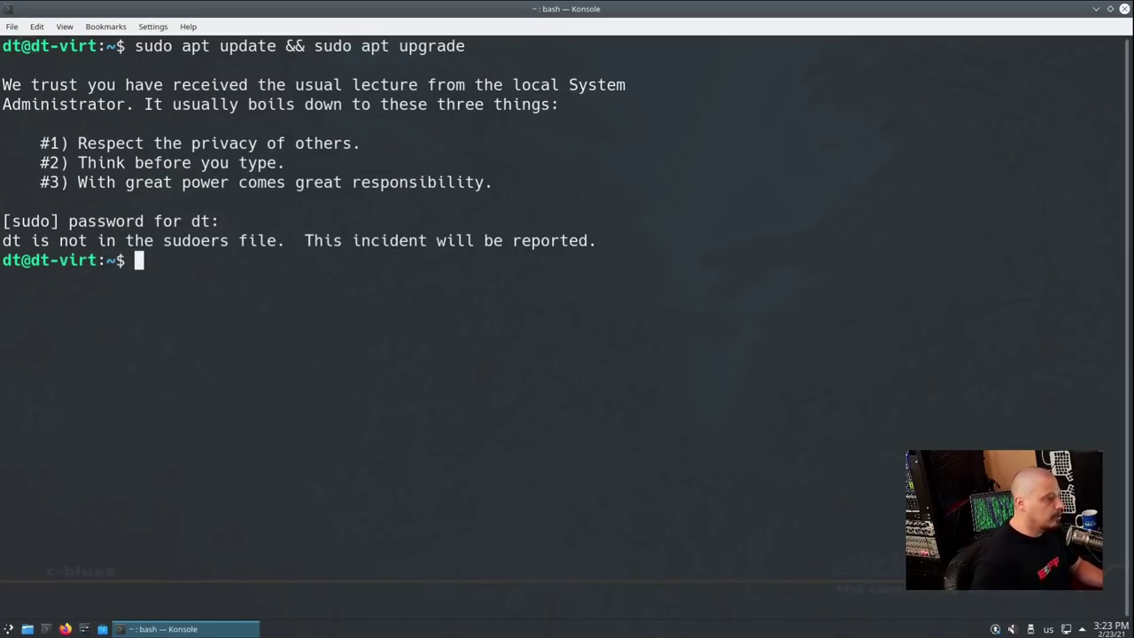
Become root with su and run 'apt update && apt upgrade' up to the 183-package prompt
{"action": "type", "text": "su"}
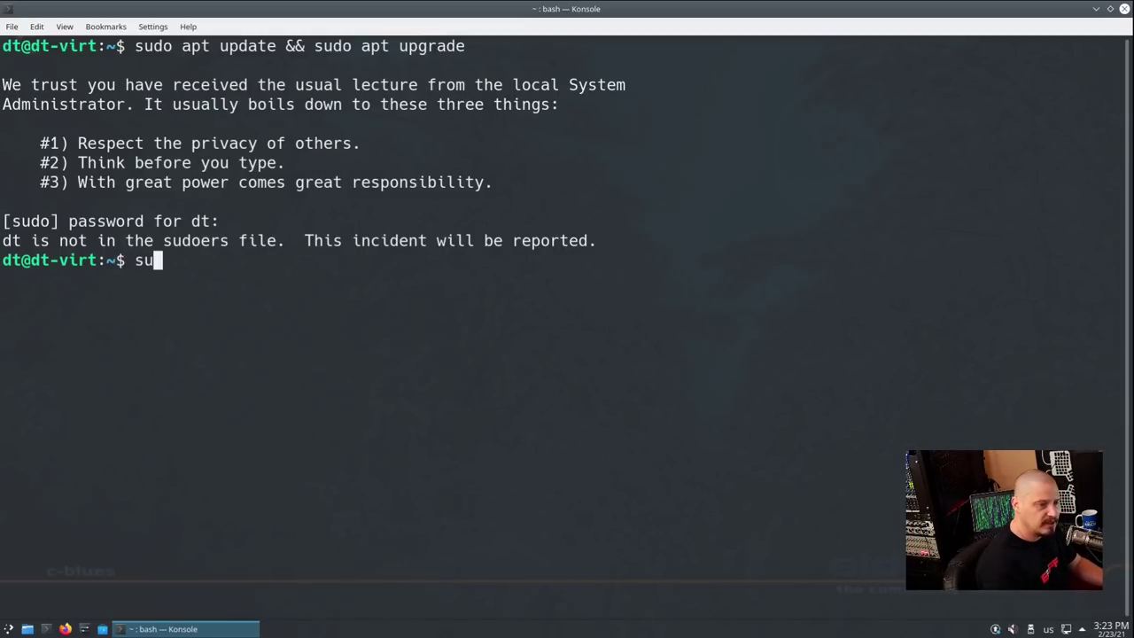
{"action": "key", "text": "Return"}
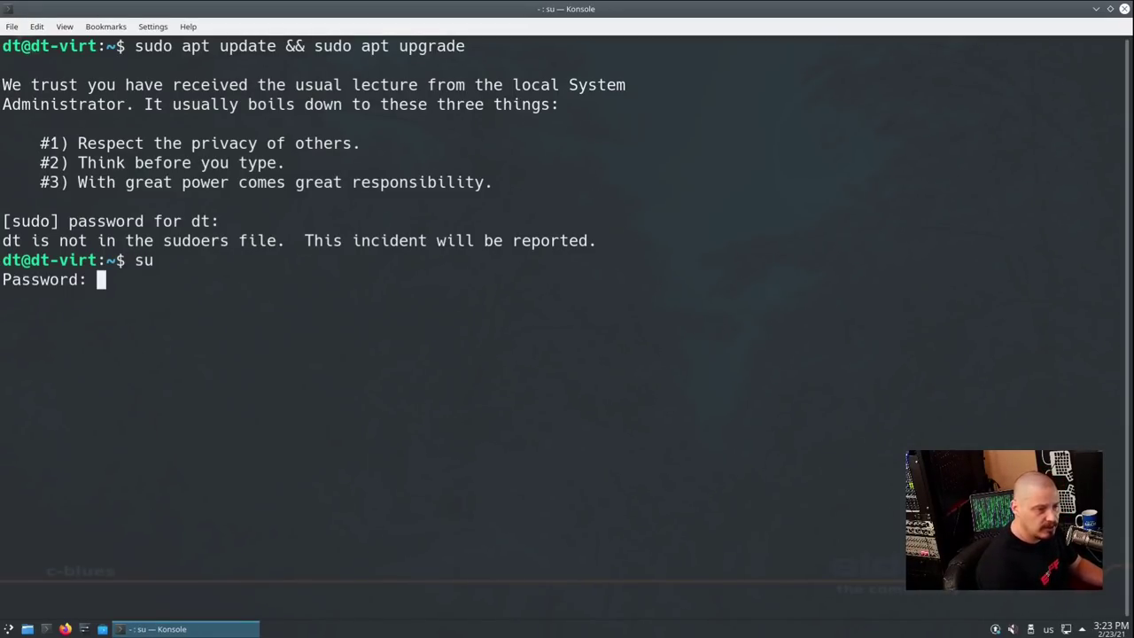
{"action": "key", "text": "Return"}
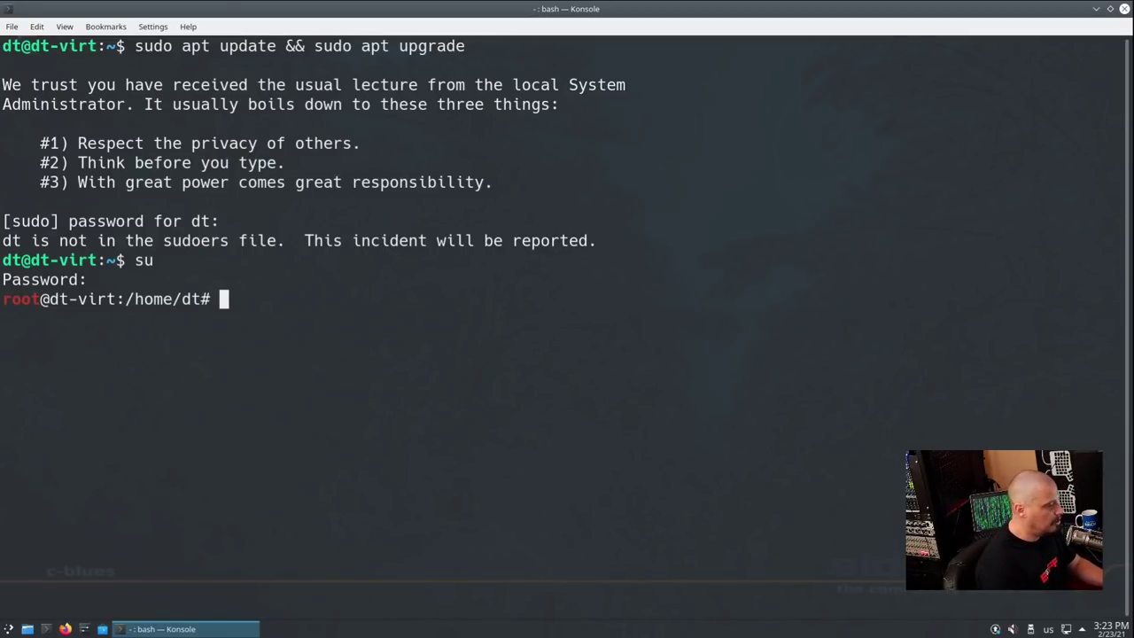
{"action": "type", "text": "apt u"}
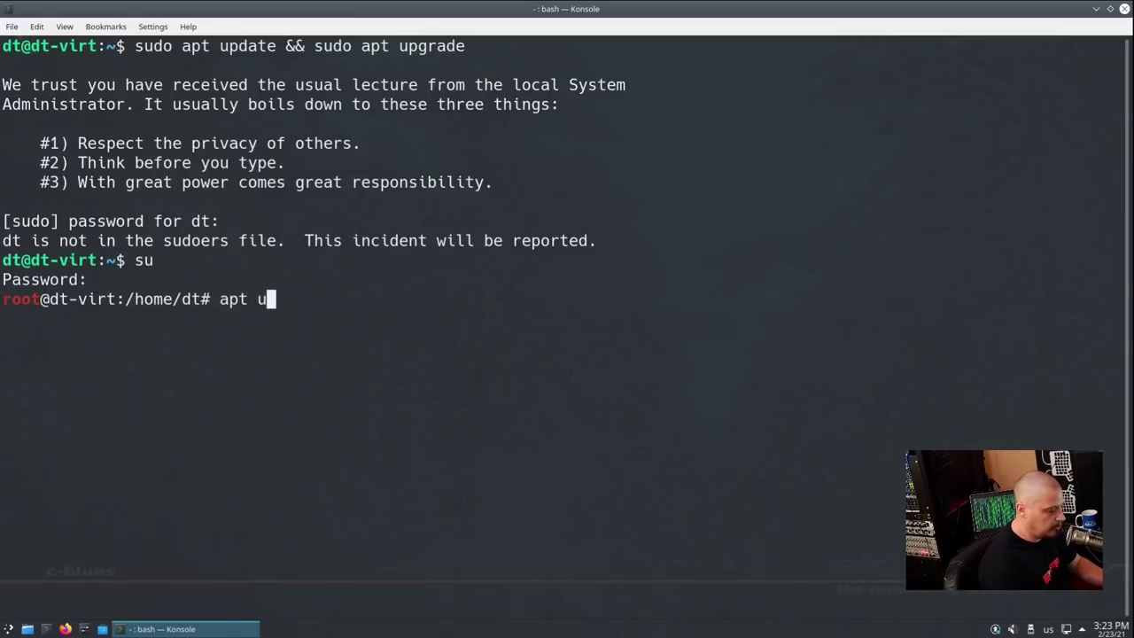
{"action": "type", "text": "pdate && "}
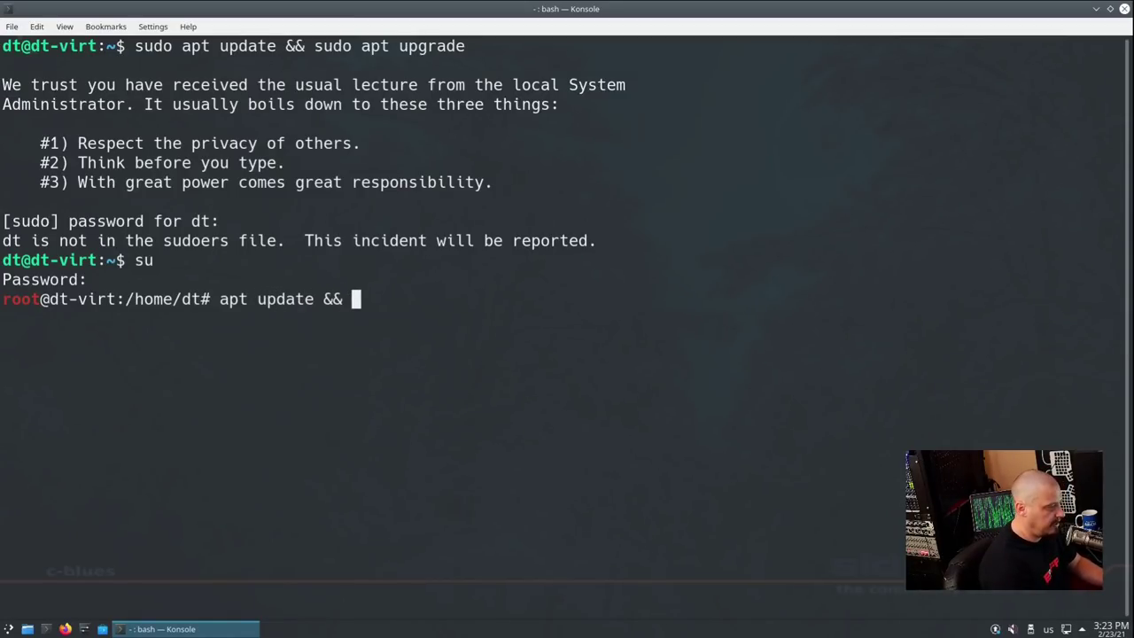
{"action": "type", "text": "apt upgrade"}
{"action": "key", "text": "Return"}
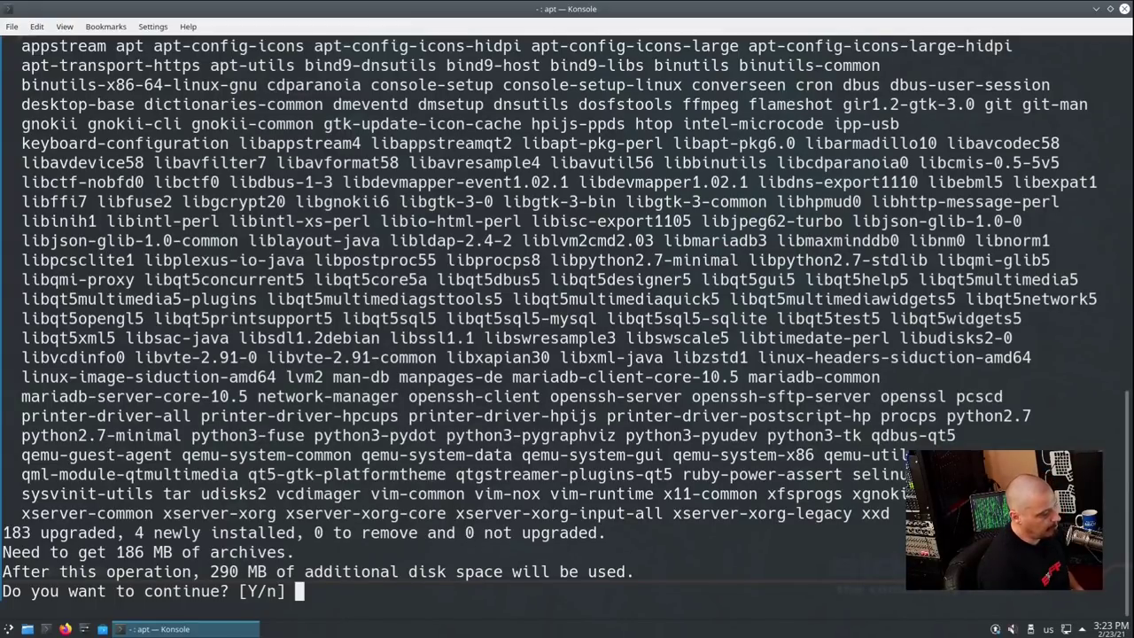
Install the 183 pending package upgrades, accepting the kernel notice and service restarts
{"action": "key", "text": "Return"}
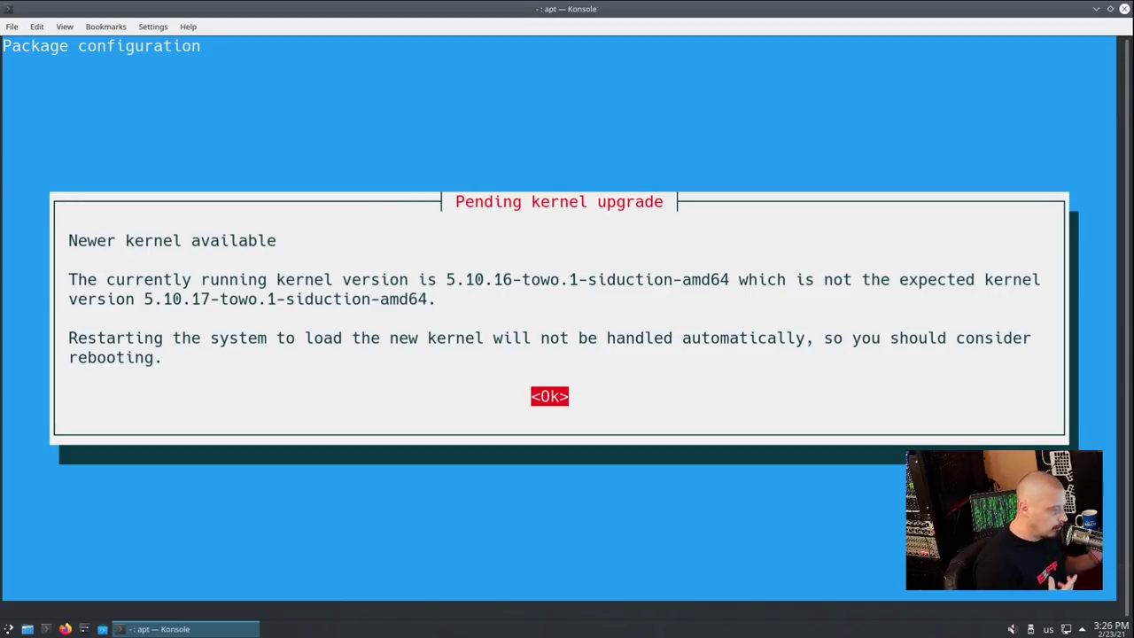
{"action": "key", "text": "Return"}
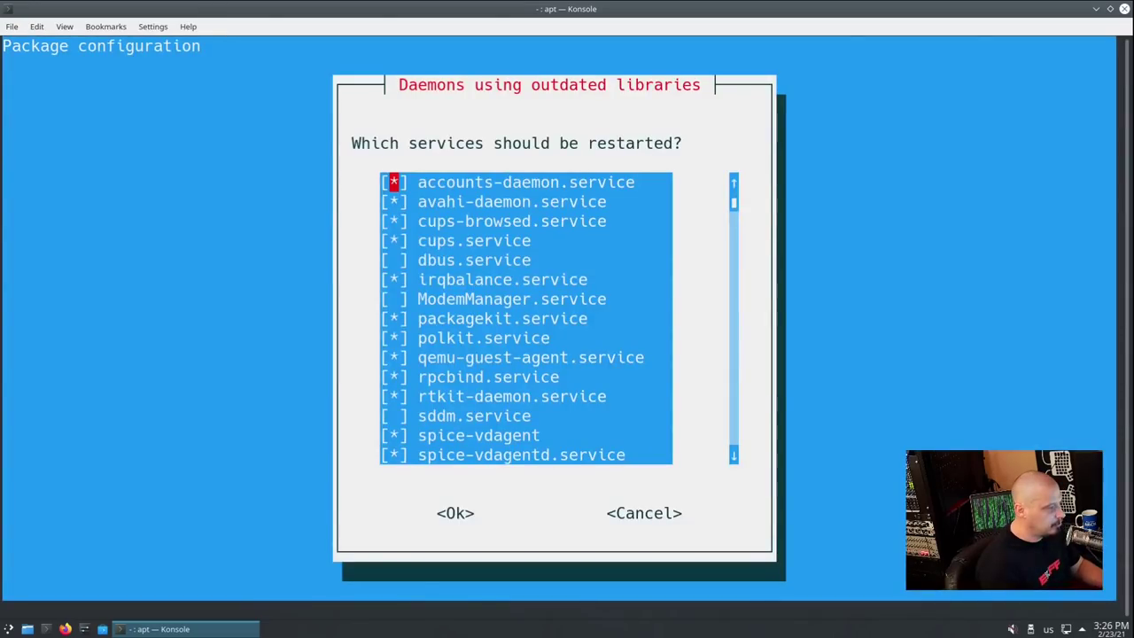
{"action": "key", "text": "Tab"}
{"action": "key", "text": "Return"}
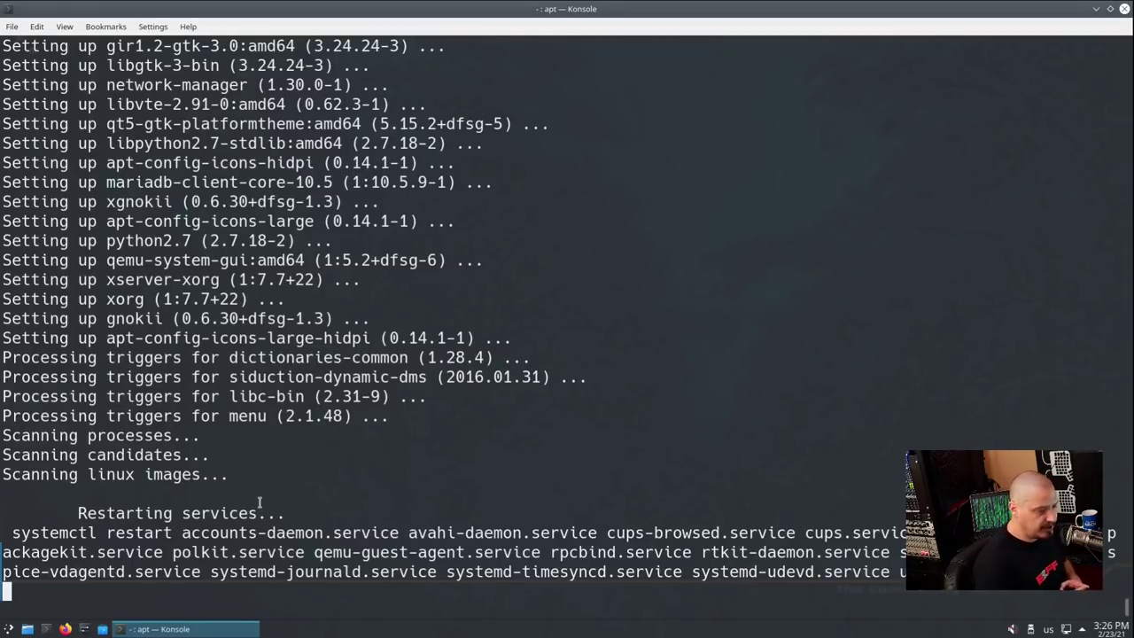
Clear the Konsole screen and reboot the virtual machine with 'reboot'
{"action": "key", "text": "ctrl+l"}
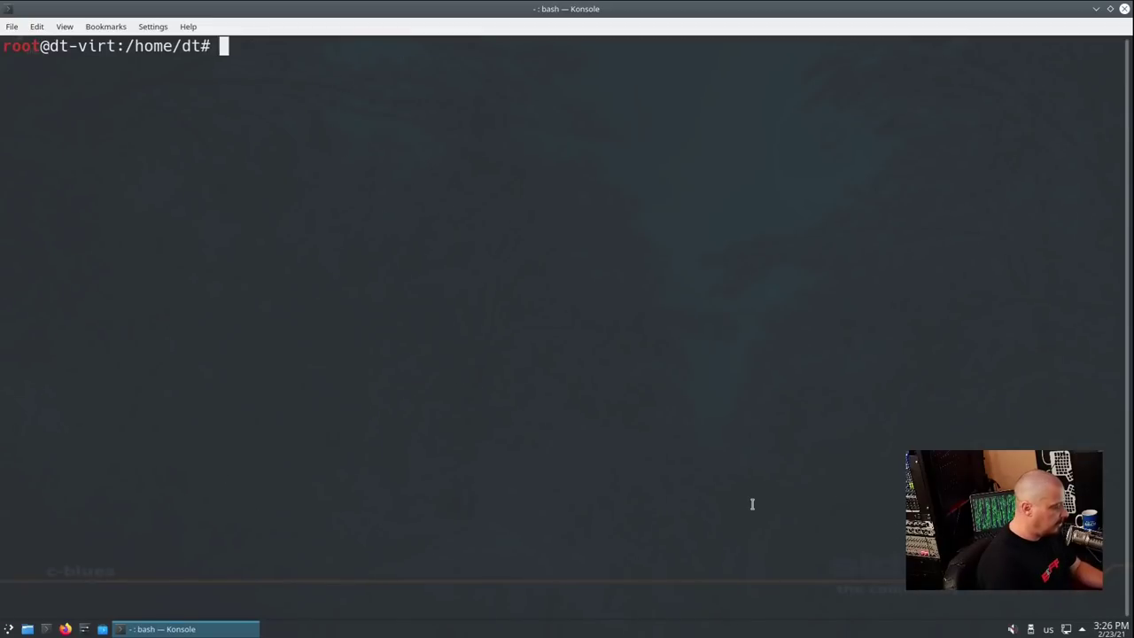
{"action": "type", "text": "reboot"}
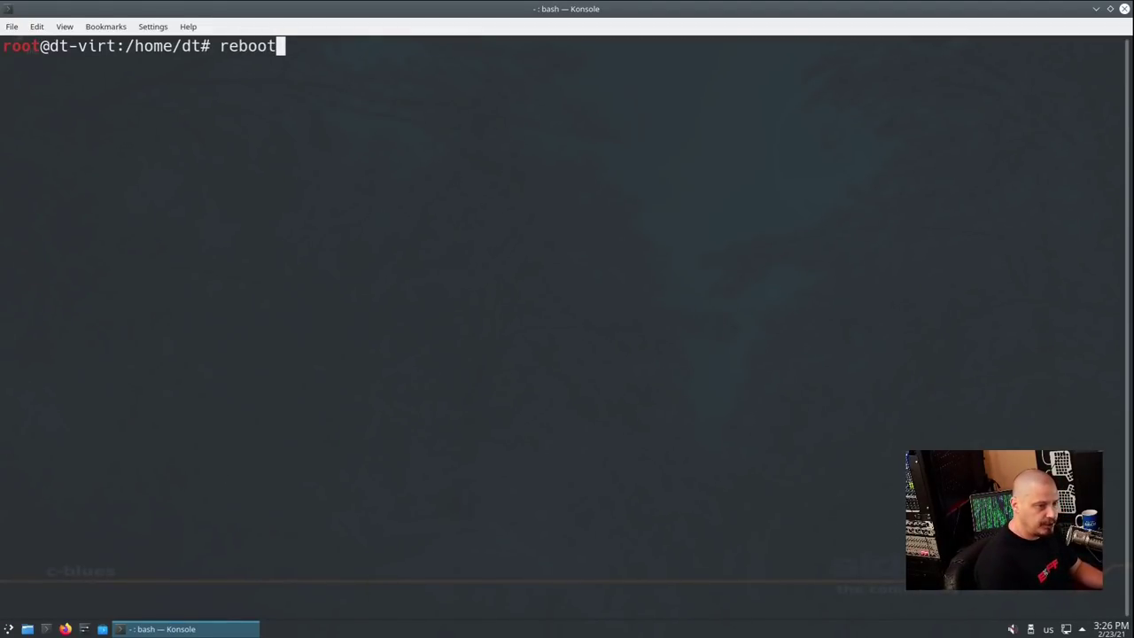
{"action": "key", "text": "Return"}
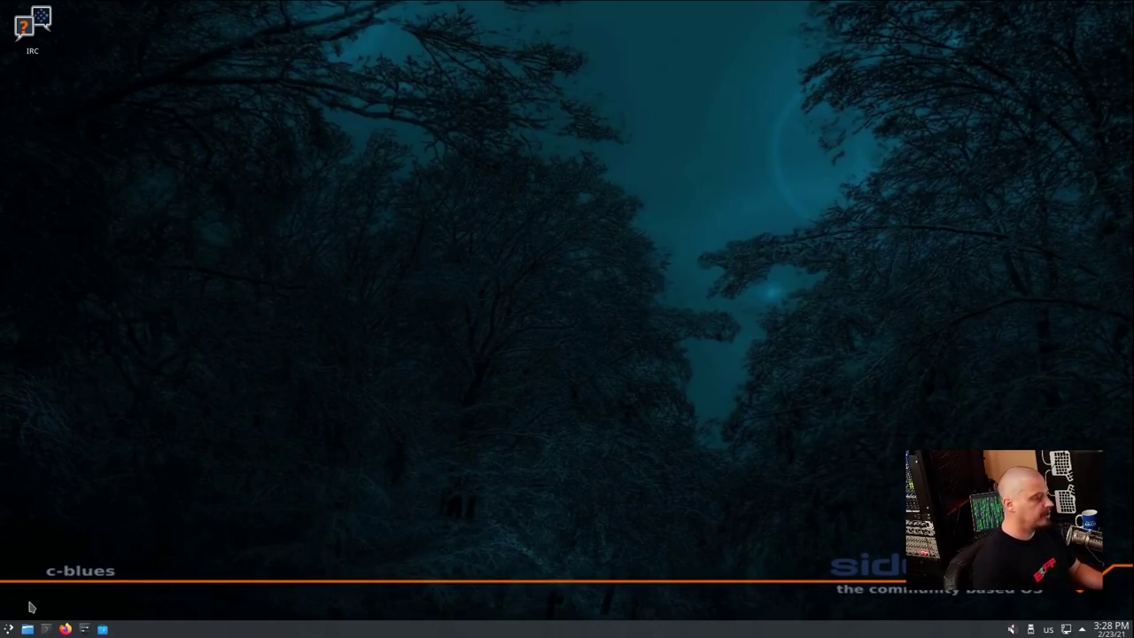
Open the Plasma application launcher on the rebooted desktop and browse to the Graphics applications
{"action": "left_click", "coordinate": [9, 630]}
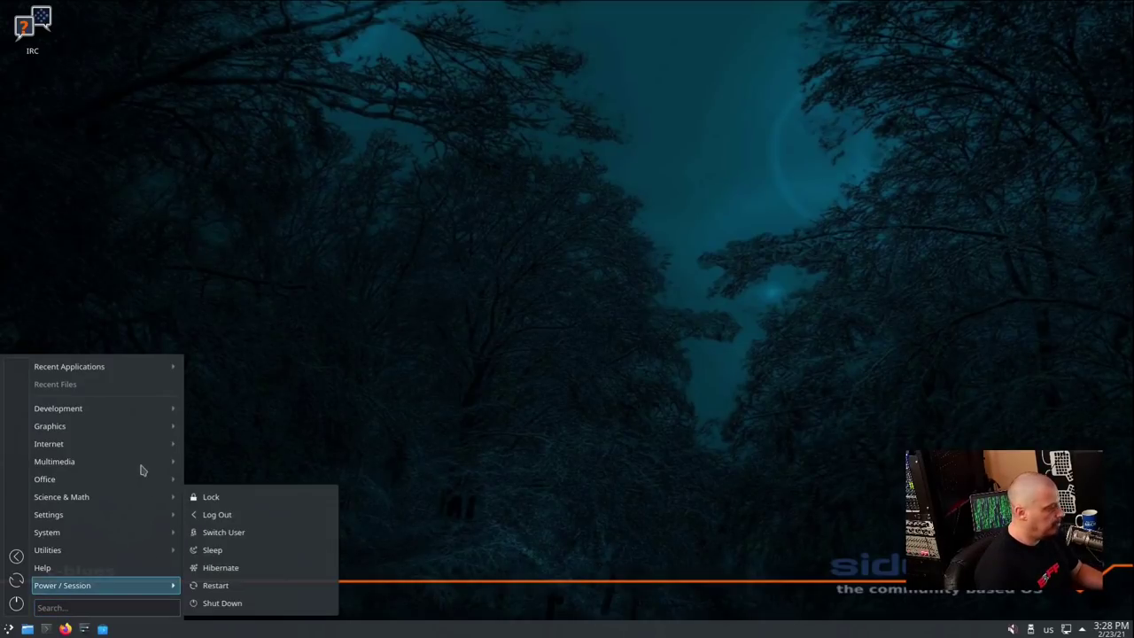
{"action": "mouse_move", "coordinate": [124, 551]}
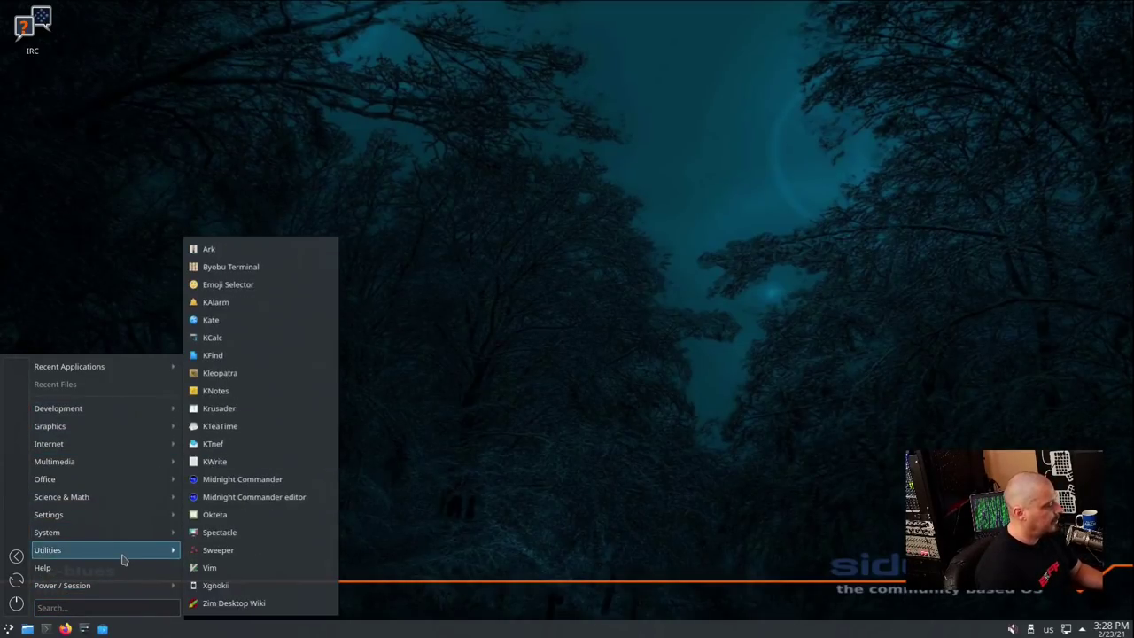
{"action": "mouse_move", "coordinate": [119, 410]}
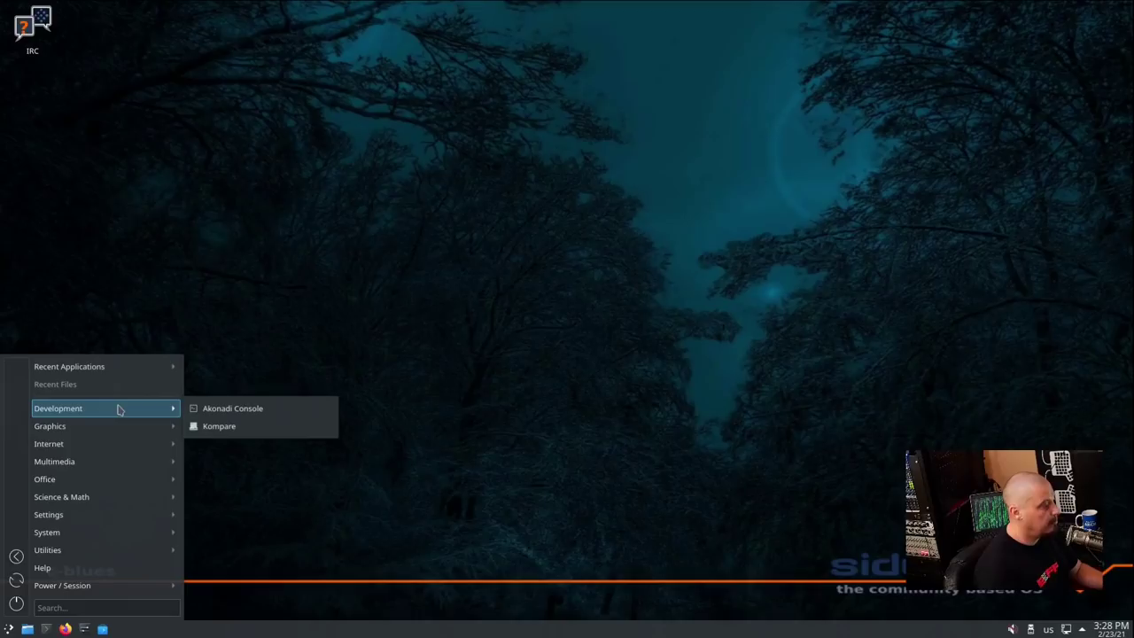
{"action": "mouse_move", "coordinate": [110, 434]}
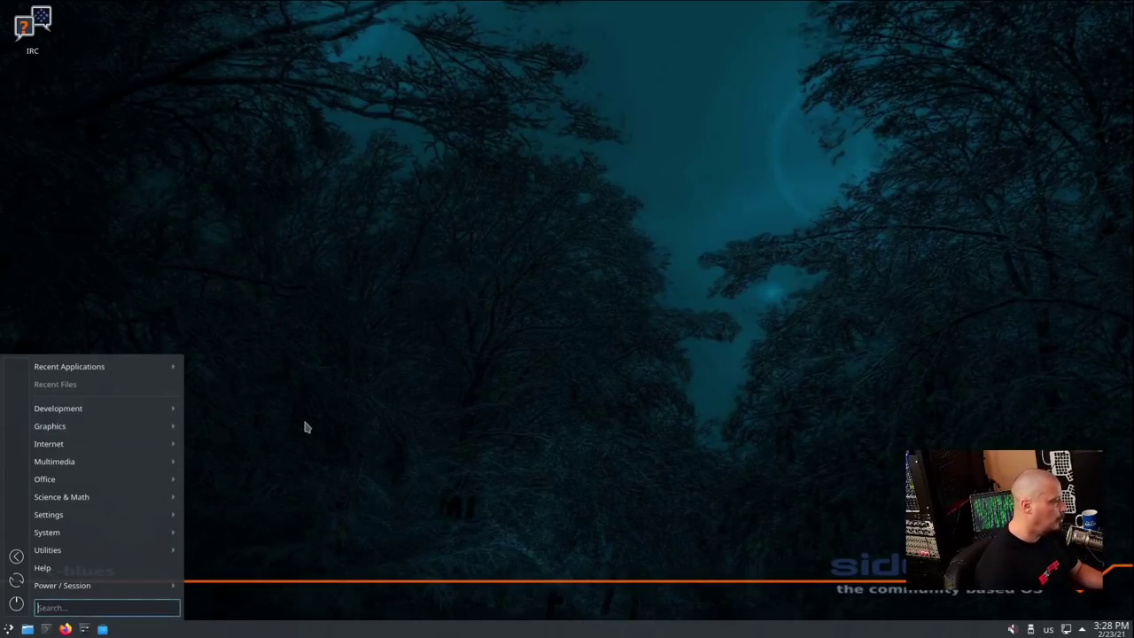
Launch Converseen, reposition its window, and show its About information confirming version 0.9.9.0
{"action": "left_click", "coordinate": [231, 394]}
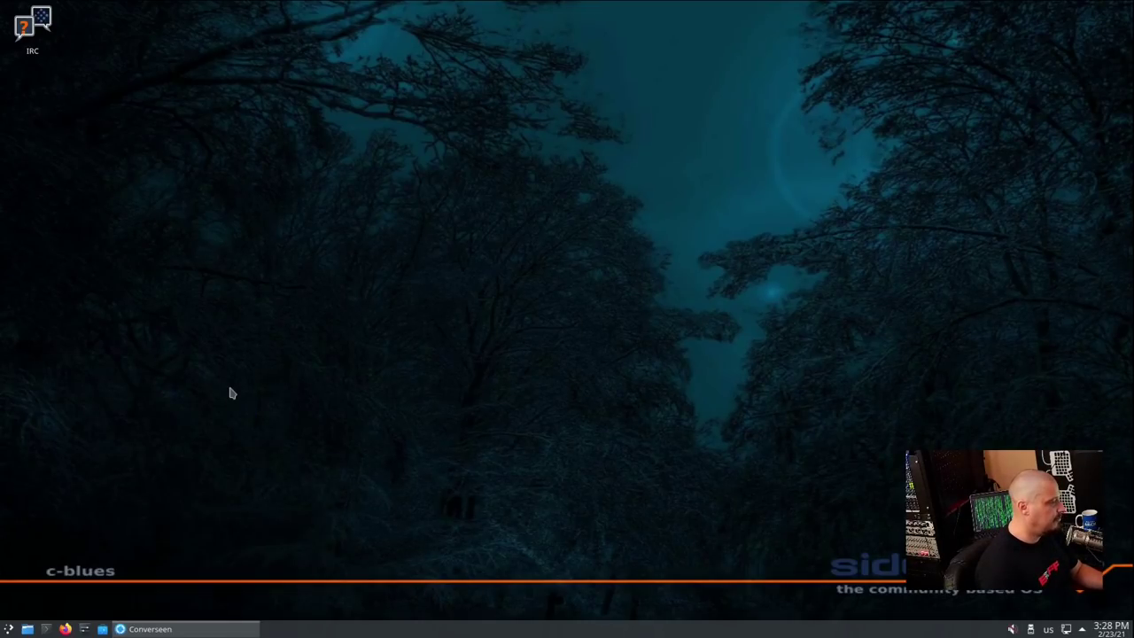
{"action": "left_click_drag", "start_coordinate": [253, 18], "coordinate": [342, 80]}
{"action": "left_click", "coordinate": [194, 87]}
{"action": "left_click", "coordinate": [248, 160]}
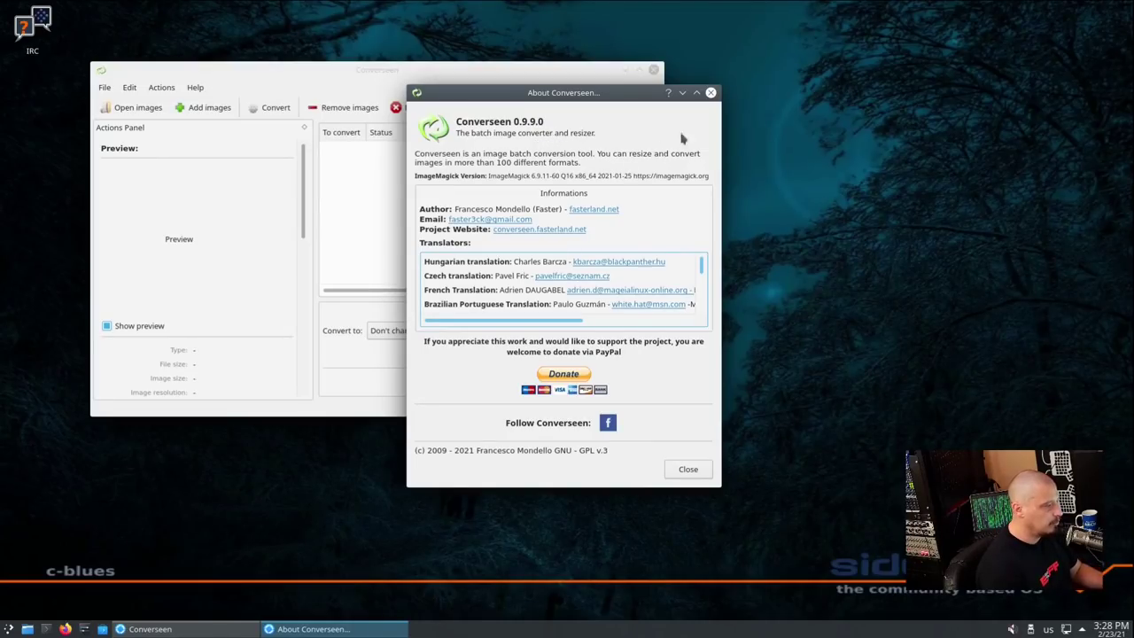
Close Converseen and reopen the launcher's Graphics applications list
{"action": "left_click", "coordinate": [711, 94]}
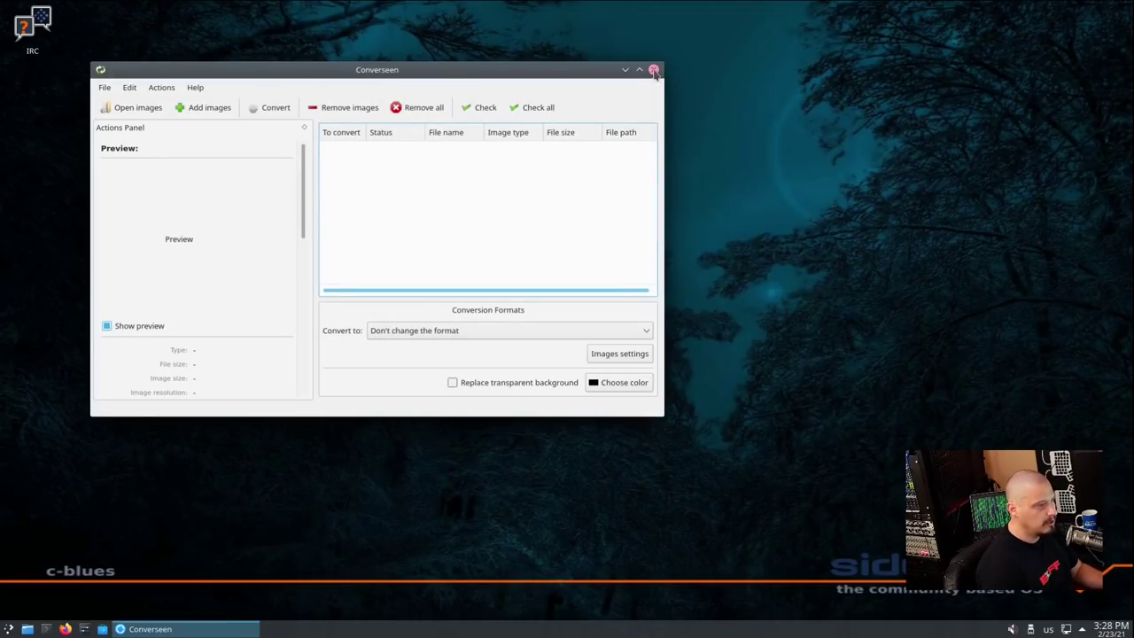
{"action": "left_click", "coordinate": [653, 69]}
{"action": "left_click", "coordinate": [11, 629]}
{"action": "mouse_move", "coordinate": [98, 426]}
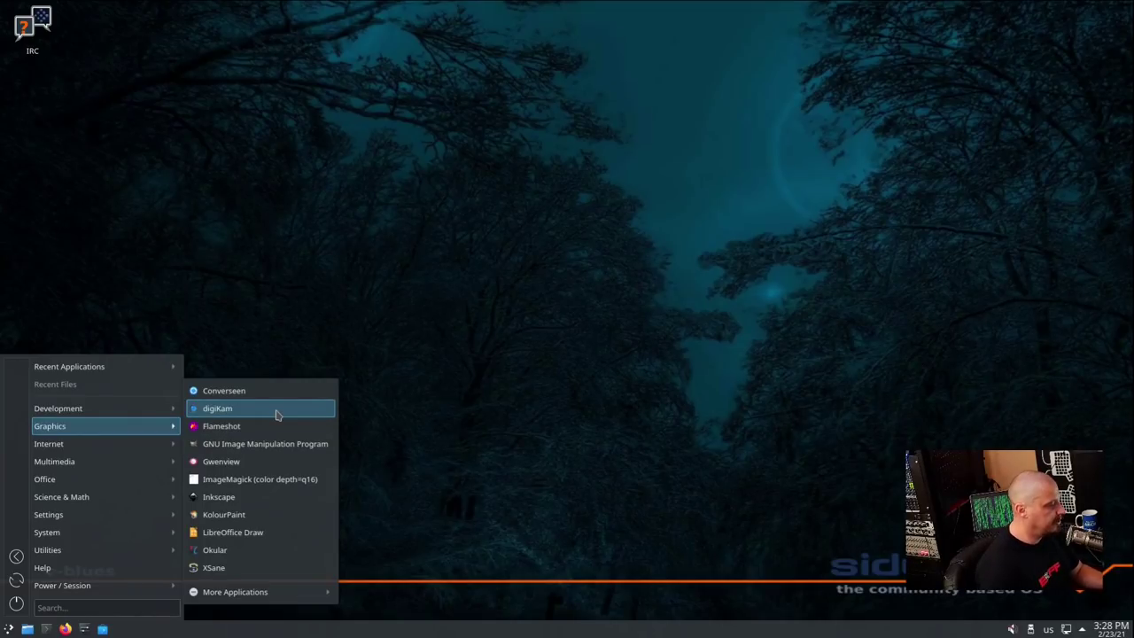
Open GIMP, confirm version 2.10.22 in its About dialog, then quit GIMP
{"action": "left_click", "coordinate": [272, 443]}
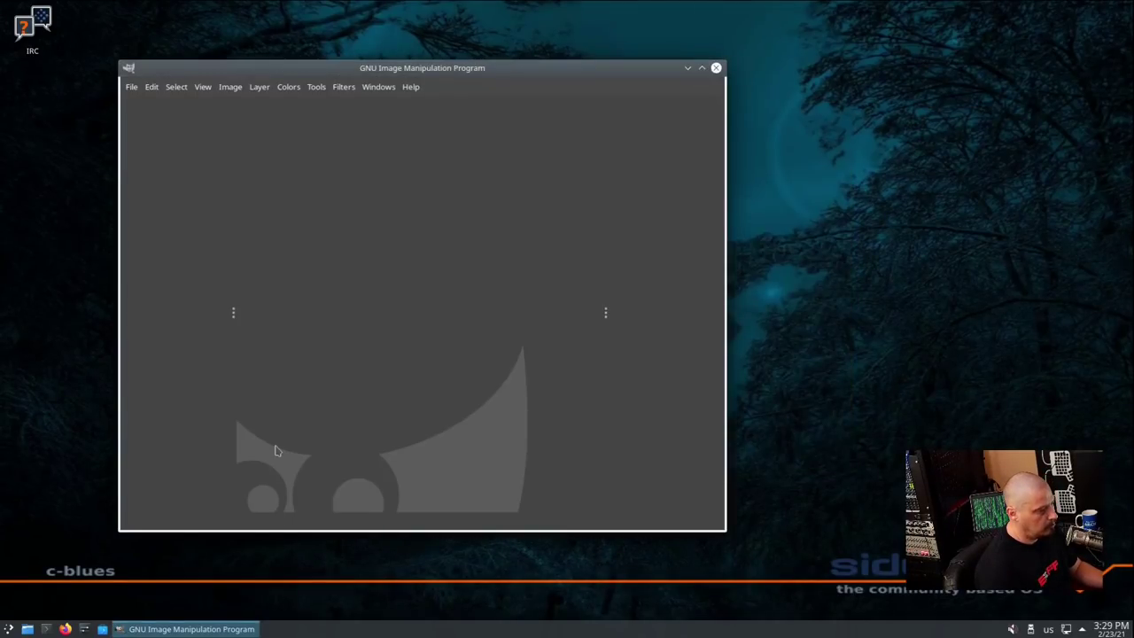
{"action": "left_click", "coordinate": [407, 87]}
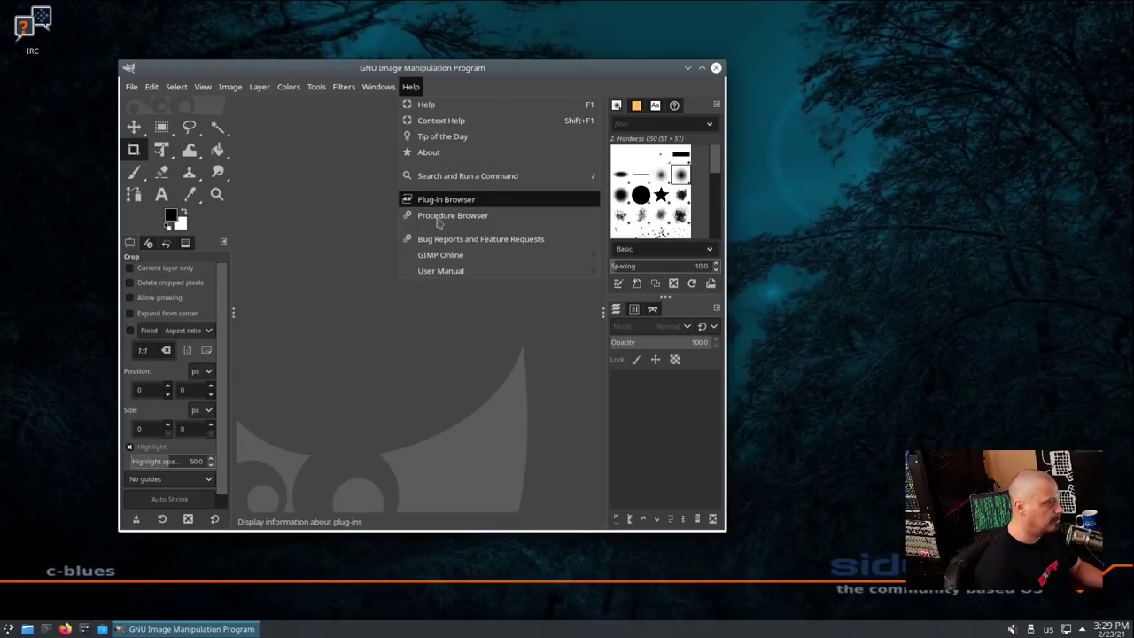
{"action": "left_click", "coordinate": [434, 153]}
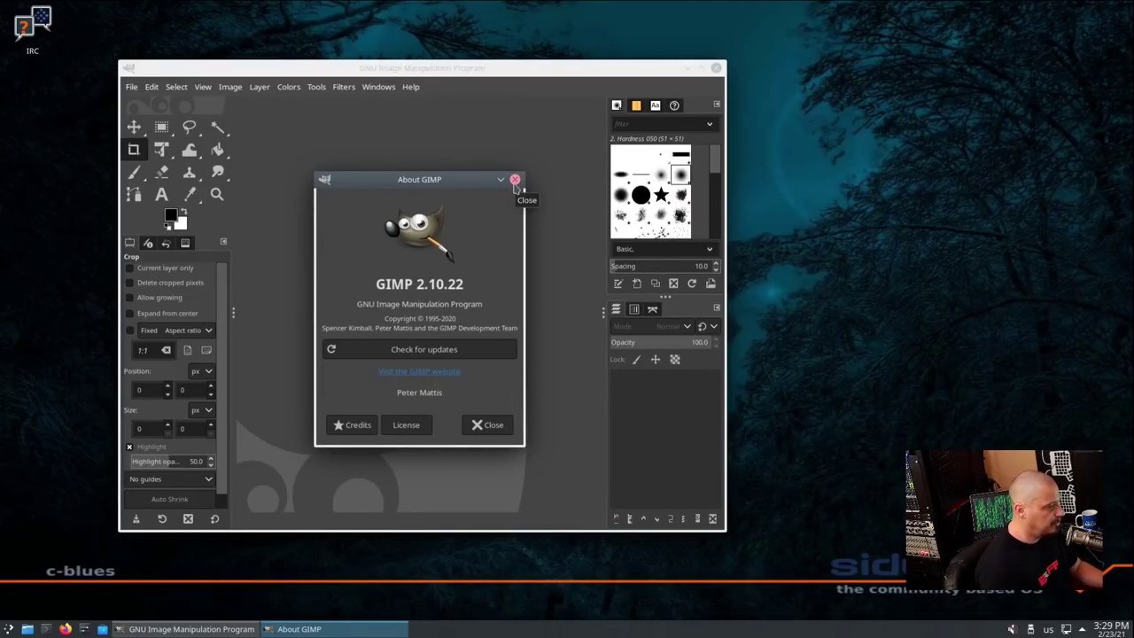
{"action": "left_click", "coordinate": [514, 180]}
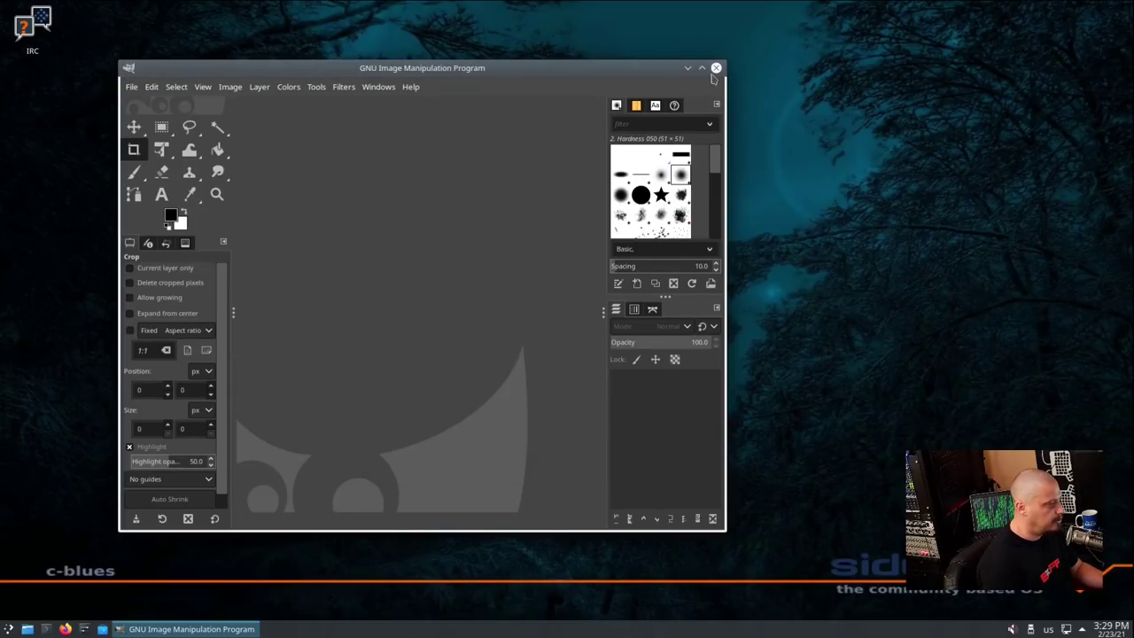
{"action": "left_click", "coordinate": [715, 68]}
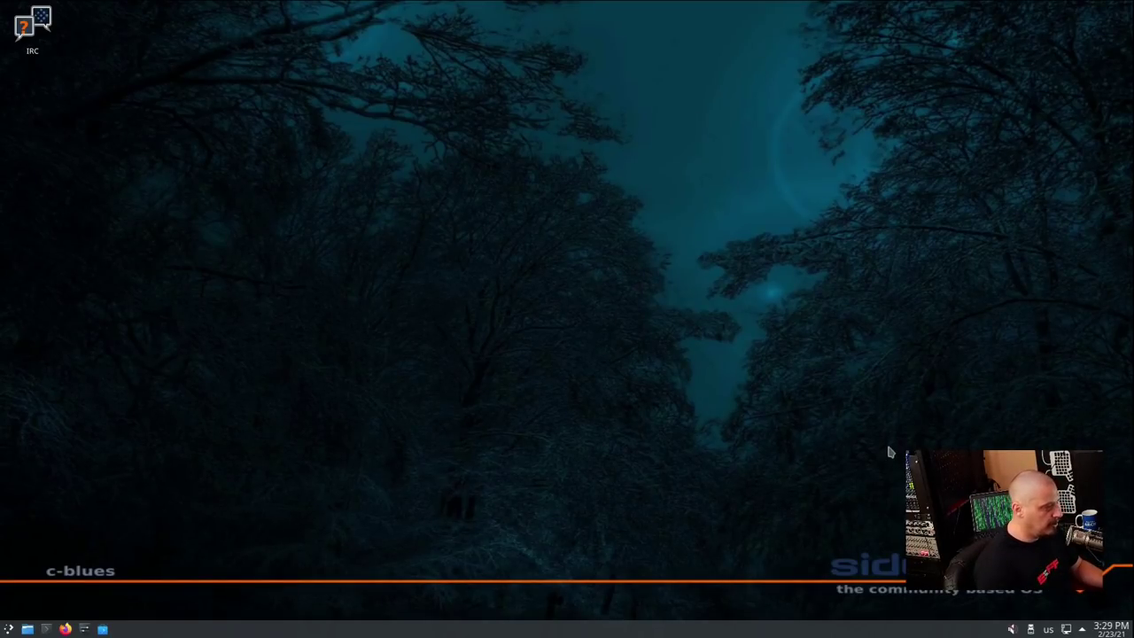
Launch Gwenview from the Graphics menu and view its About dialog showing version 20.12.1
{"action": "key", "text": "alt+F1"}
{"action": "mouse_move", "coordinate": [50, 425]}
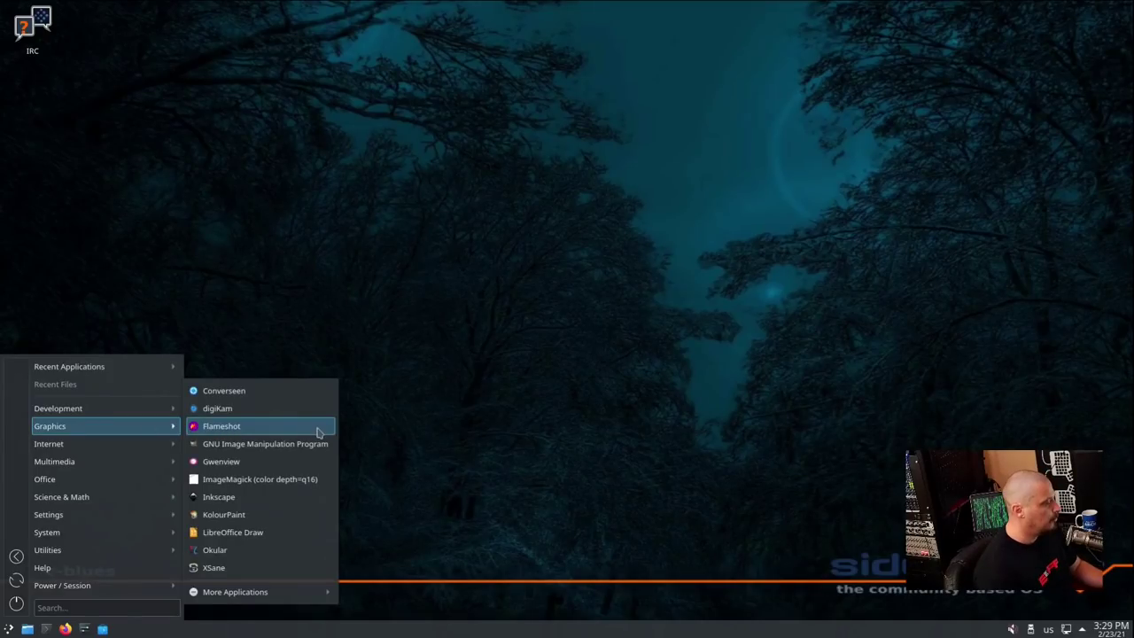
{"action": "left_click", "coordinate": [291, 461]}
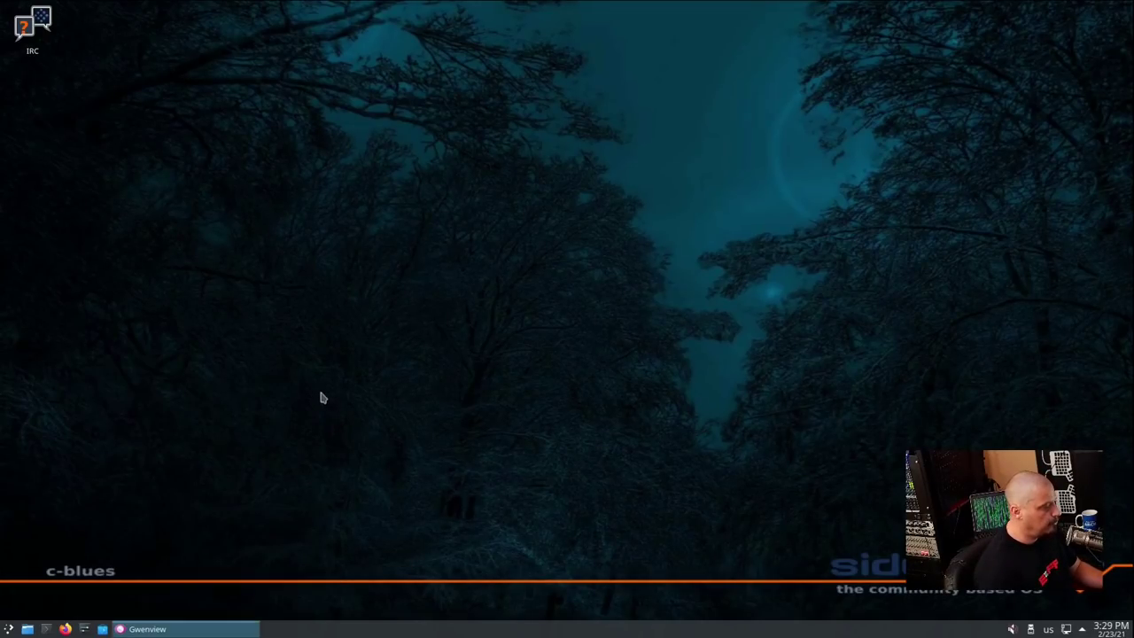
{"action": "left_click", "coordinate": [195, 26]}
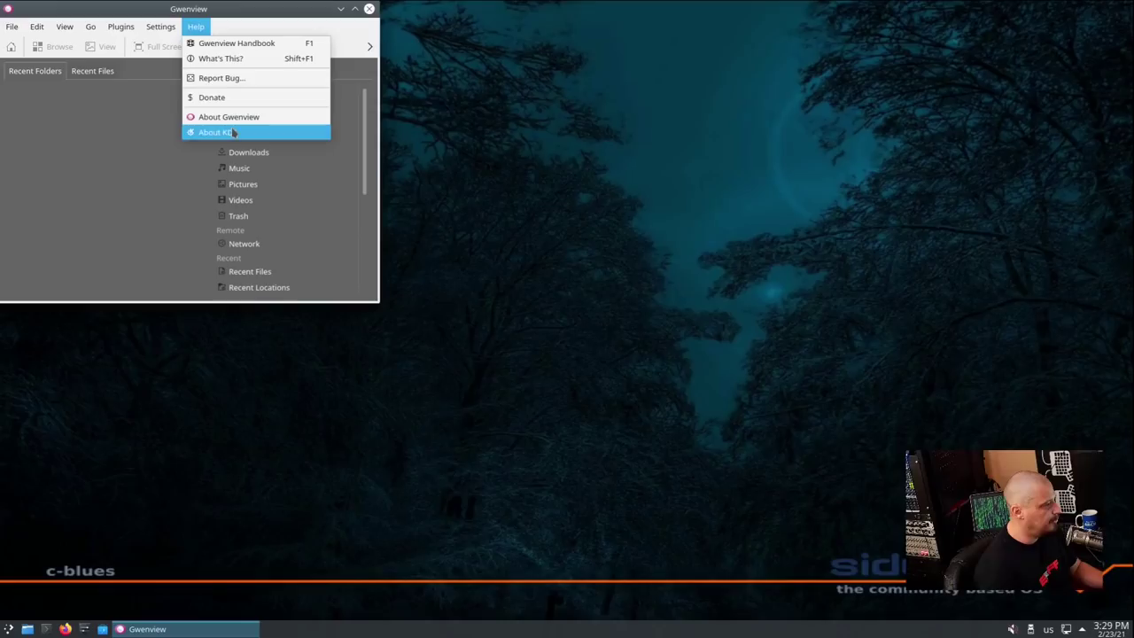
{"action": "left_click", "coordinate": [233, 114]}
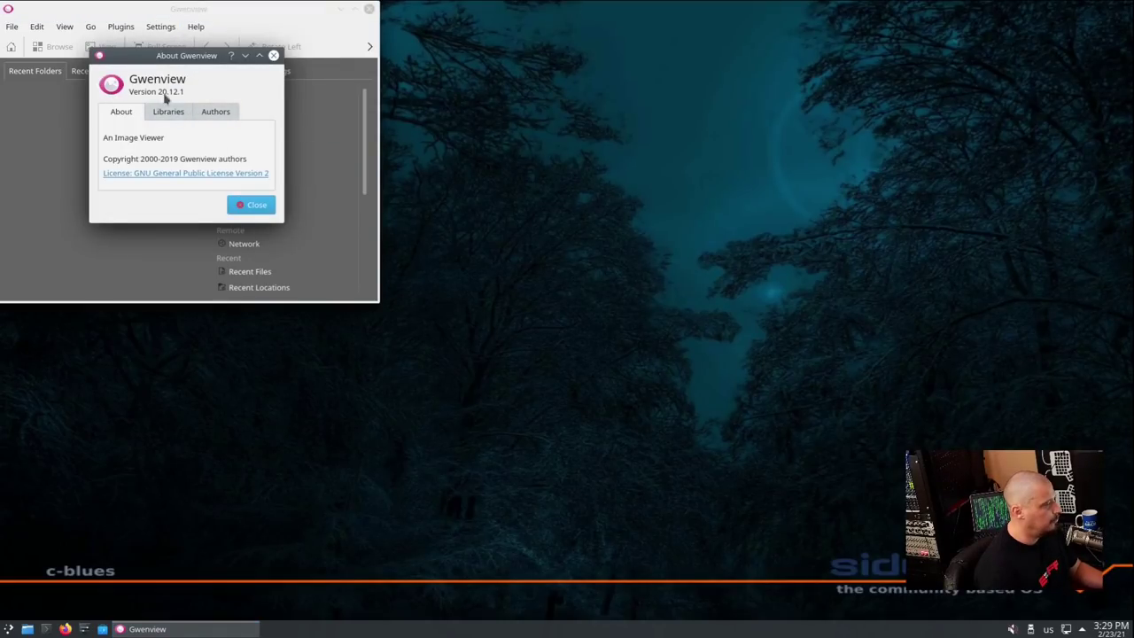
Close Gwenview and return to the launcher's Graphics applications list
{"action": "left_click", "coordinate": [273, 56]}
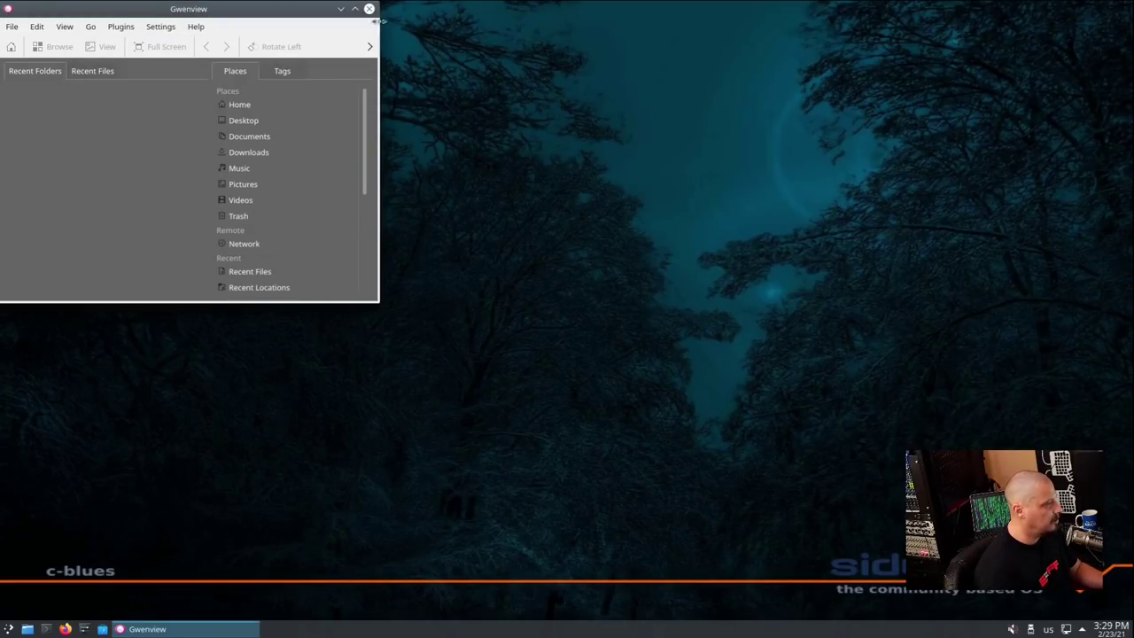
{"action": "left_click", "coordinate": [369, 8]}
{"action": "left_click", "coordinate": [10, 628]}
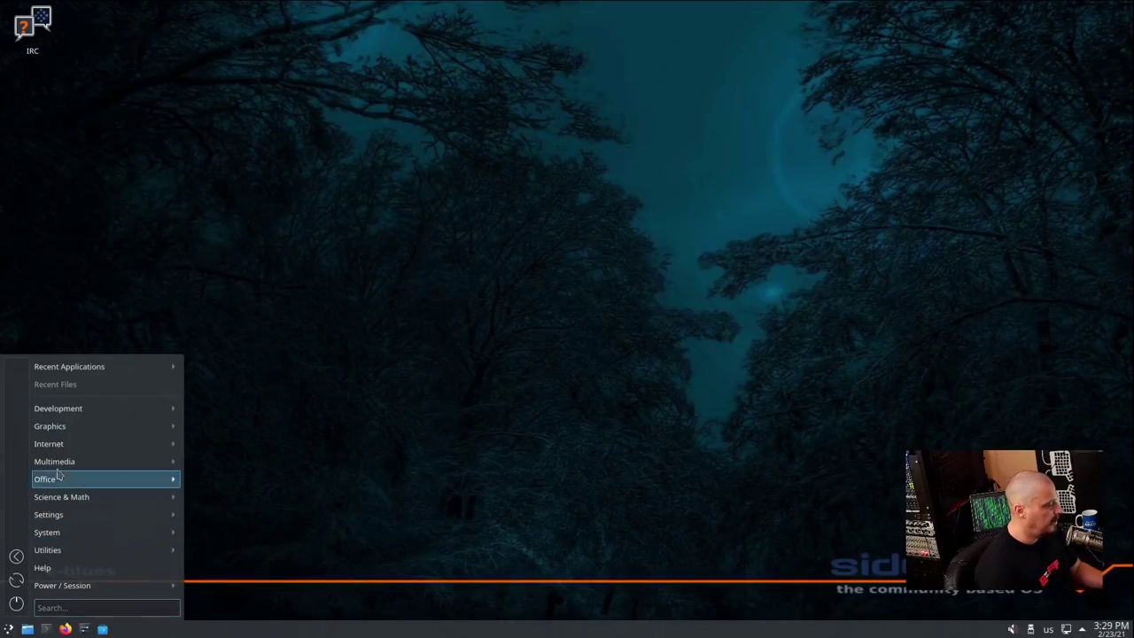
{"action": "mouse_move", "coordinate": [174, 428]}
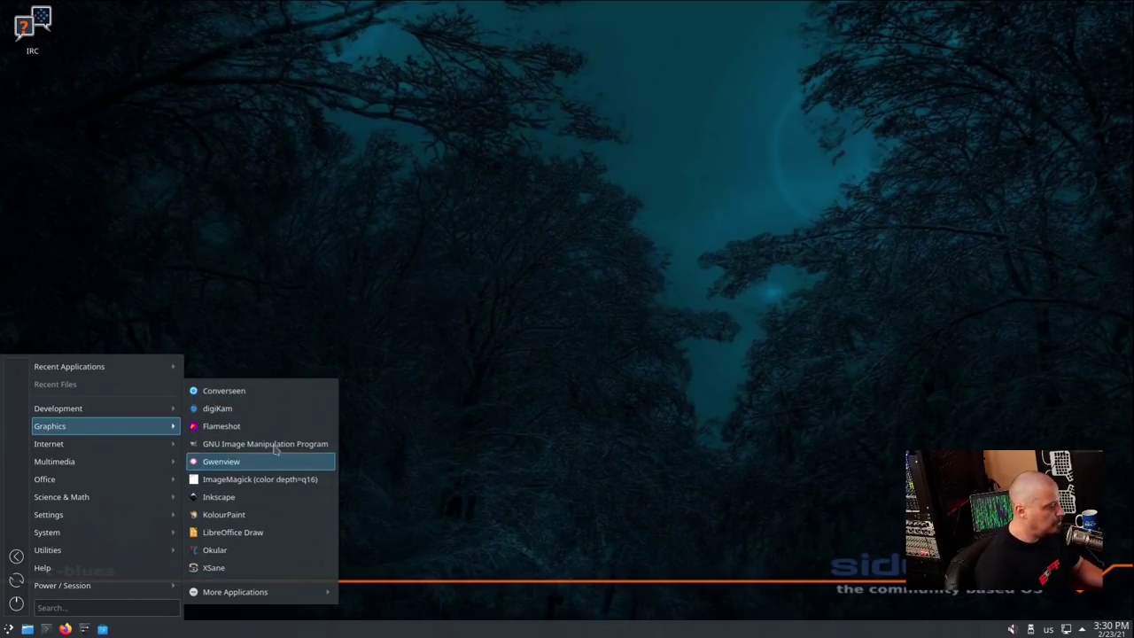
Launch Inkscape, glance at Extensions, confirm version 1.0.2 in About Inkscape, then quit it
{"action": "left_click", "coordinate": [263, 504]}
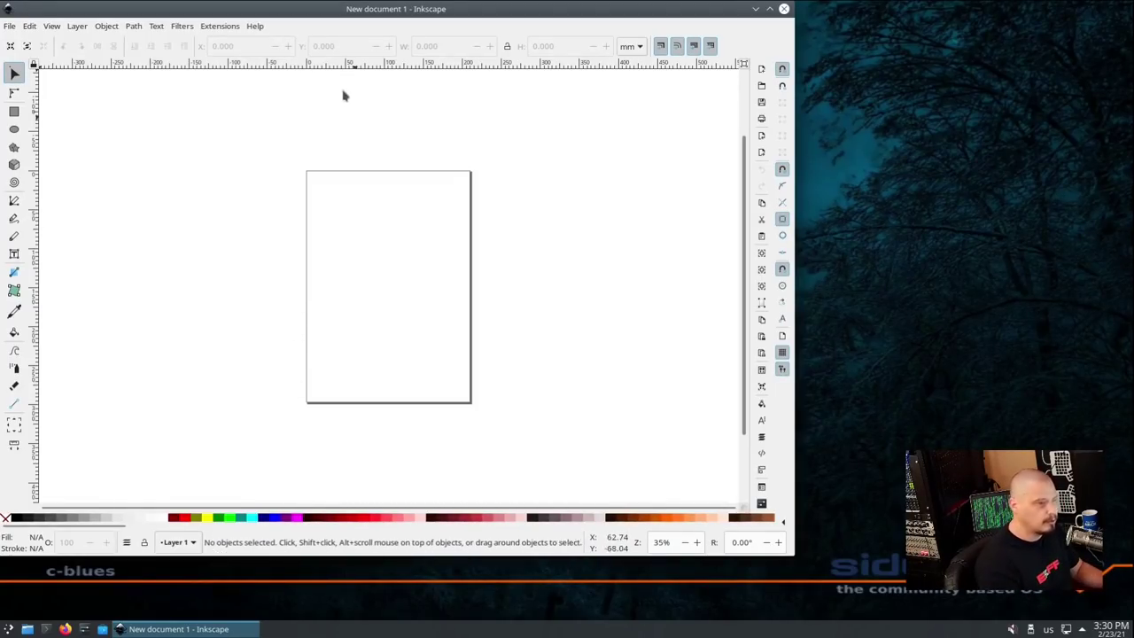
{"action": "left_click", "coordinate": [232, 28]}
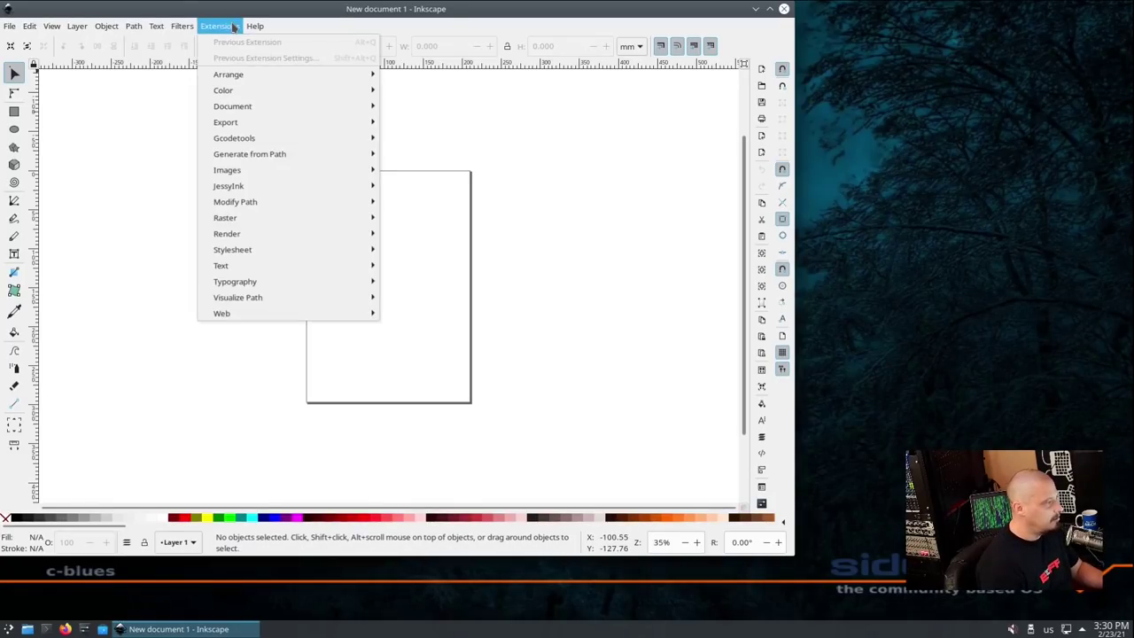
{"action": "mouse_move", "coordinate": [251, 31]}
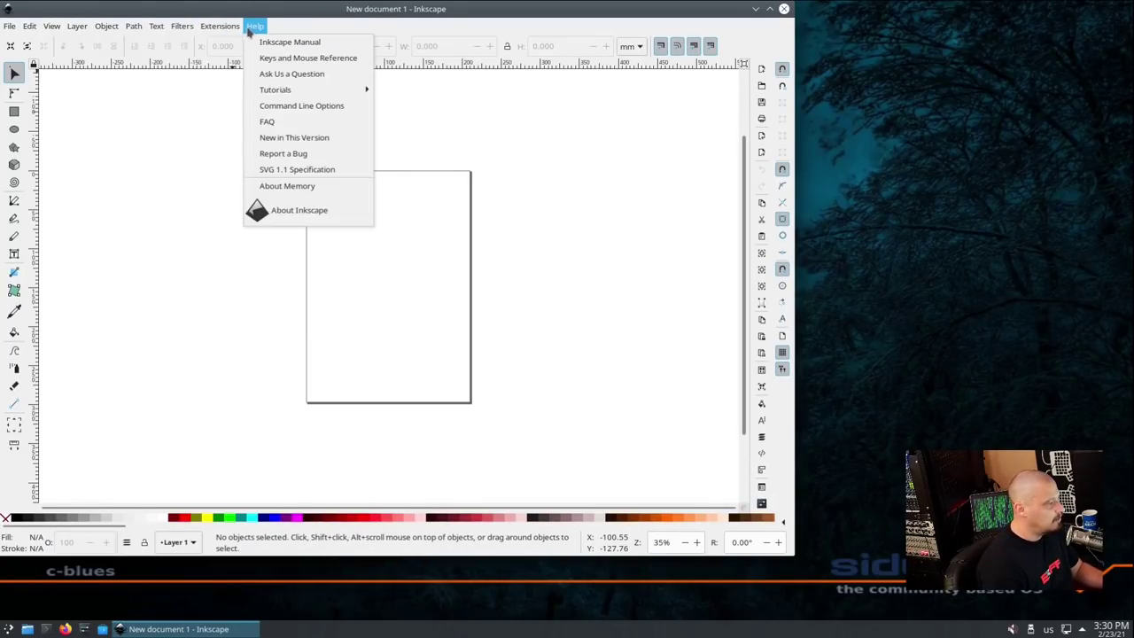
{"action": "left_click", "coordinate": [329, 217]}
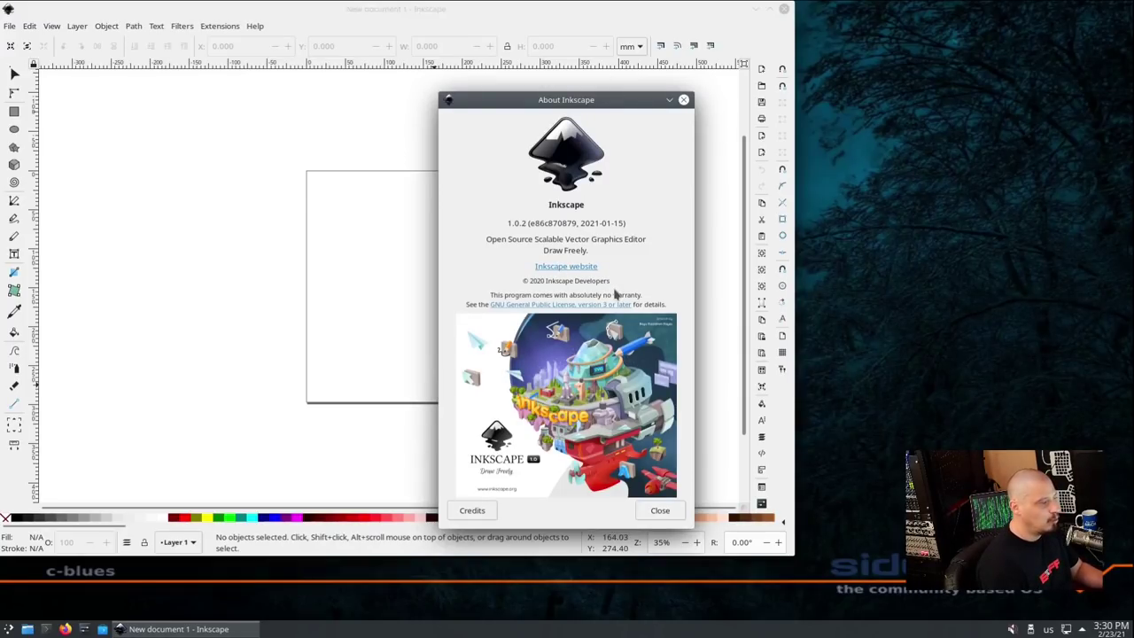
{"action": "left_click", "coordinate": [682, 100]}
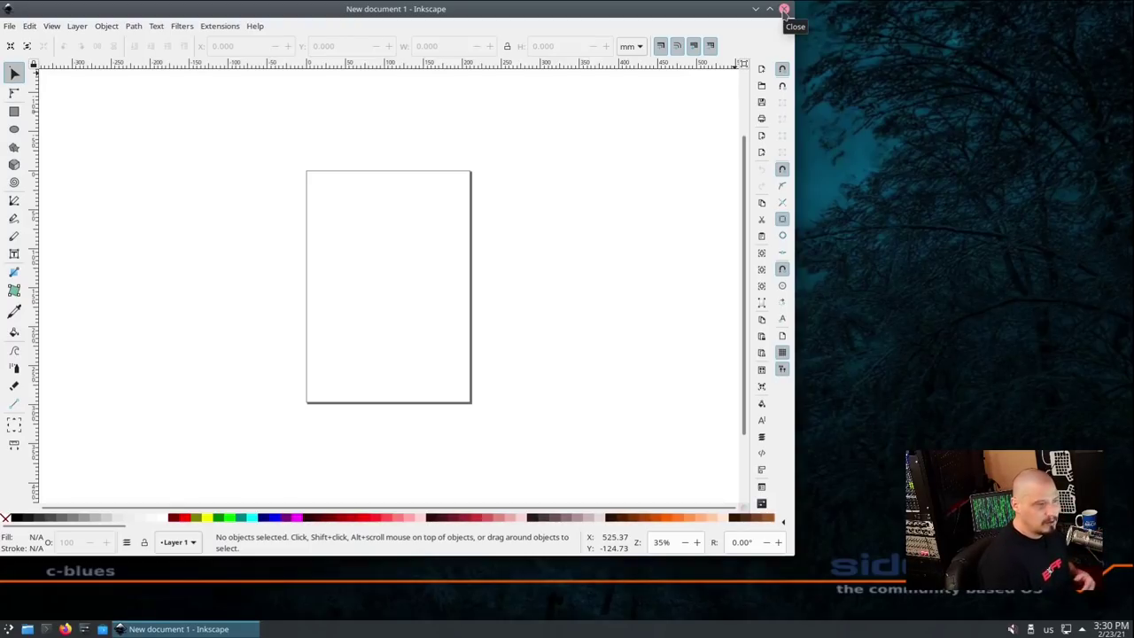
{"action": "left_click", "coordinate": [783, 10]}
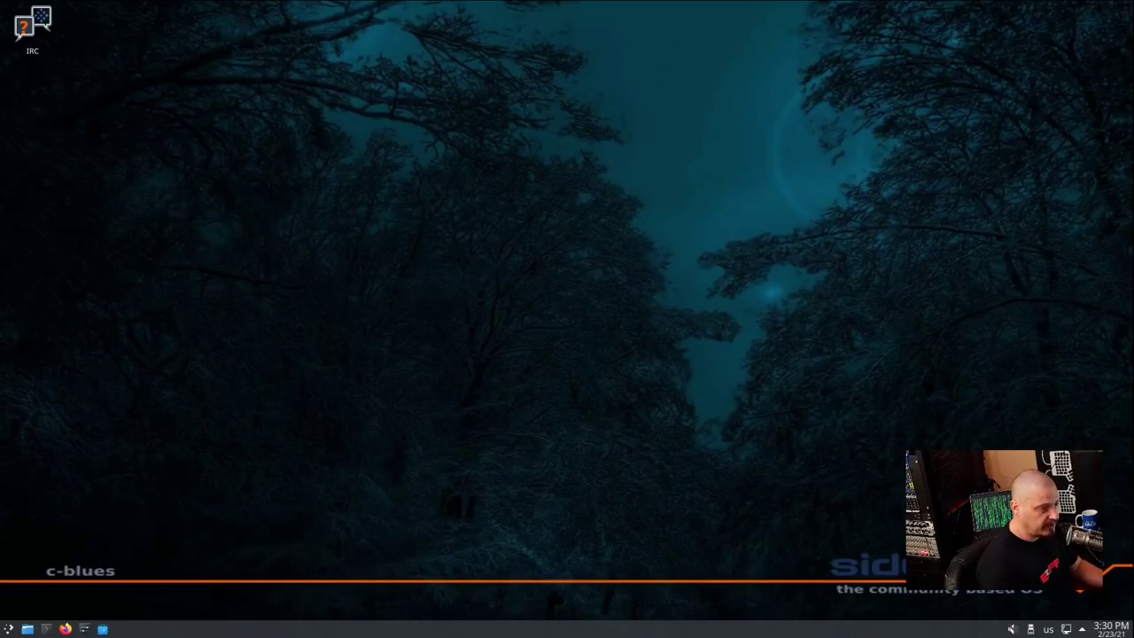
Launch Okular from the Graphics menu, view its version information, and quit it
{"action": "key", "text": "super"}
{"action": "mouse_move", "coordinate": [115, 431]}
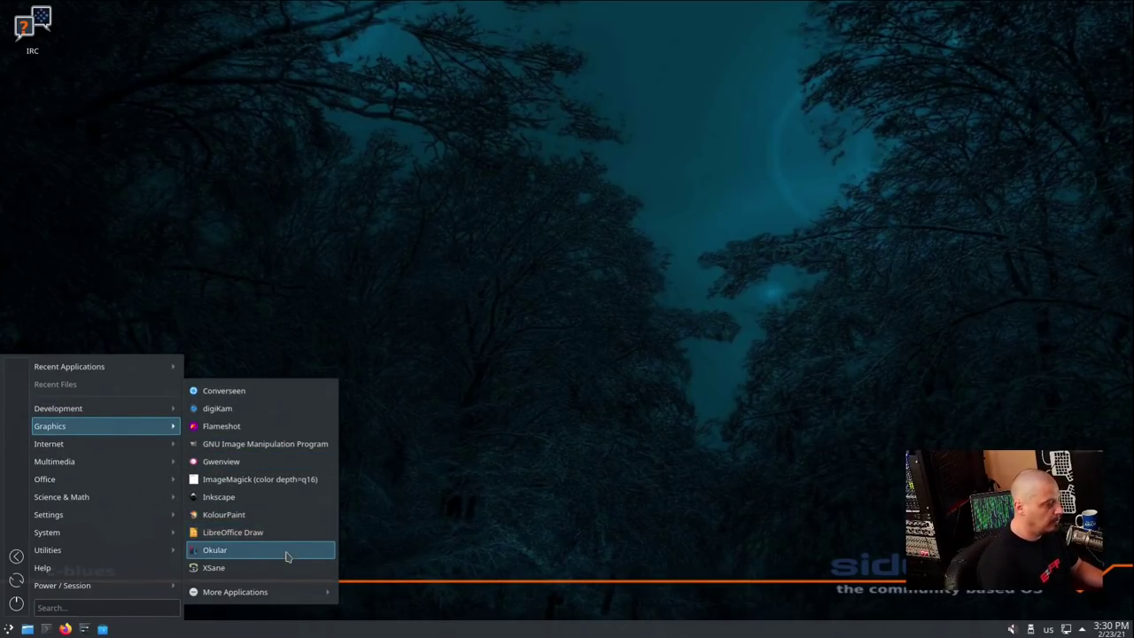
{"action": "left_click", "coordinate": [286, 557]}
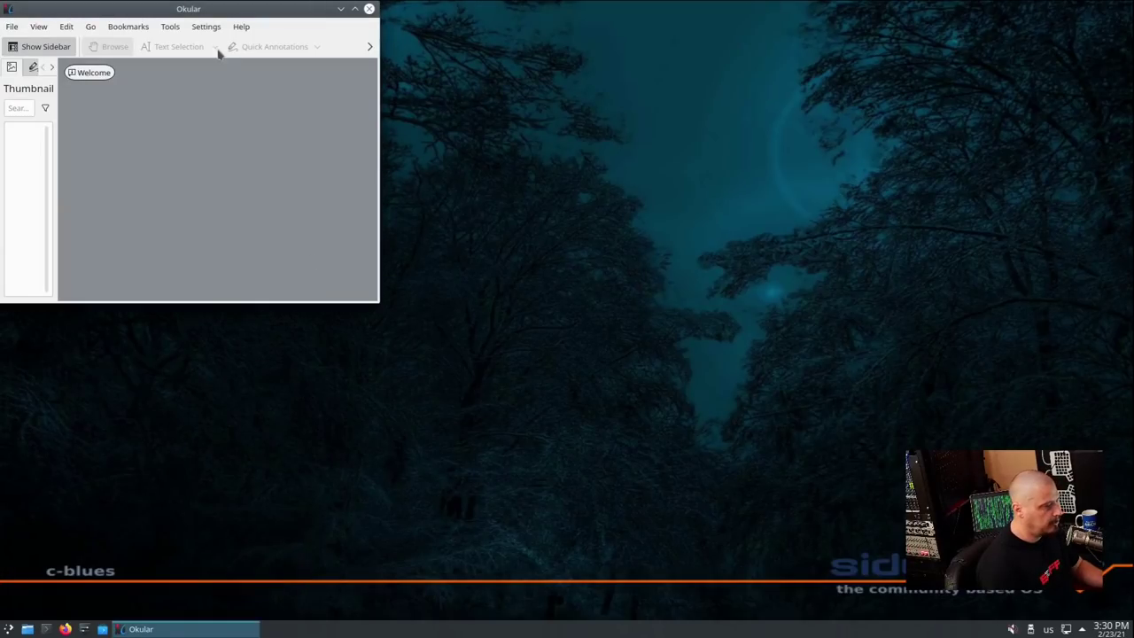
{"action": "left_click", "coordinate": [238, 28]}
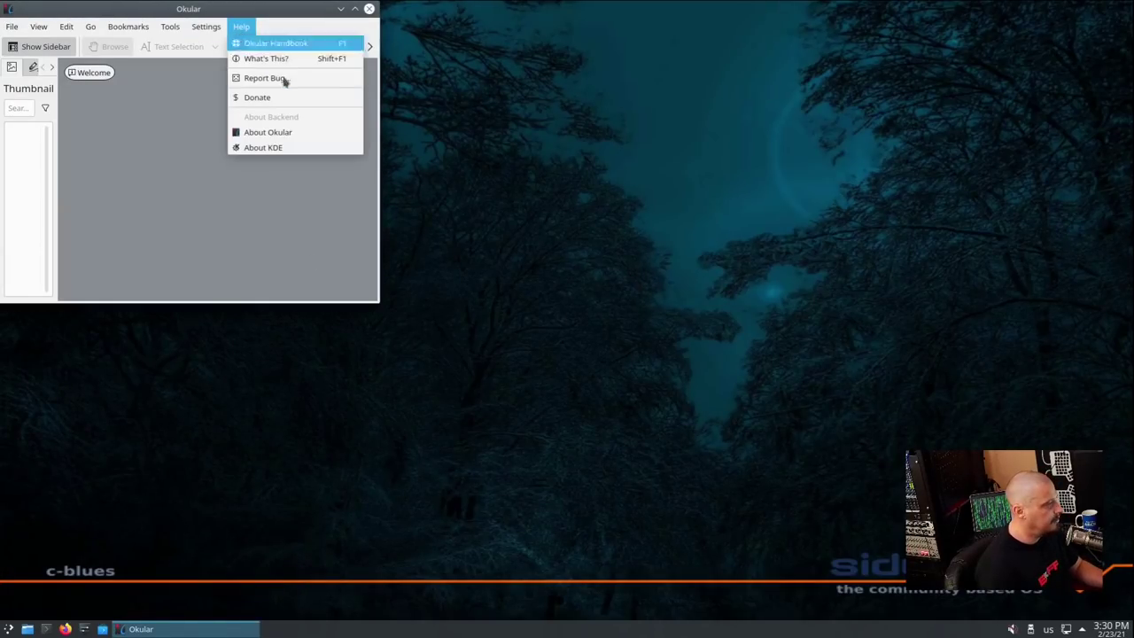
{"action": "left_click", "coordinate": [280, 130]}
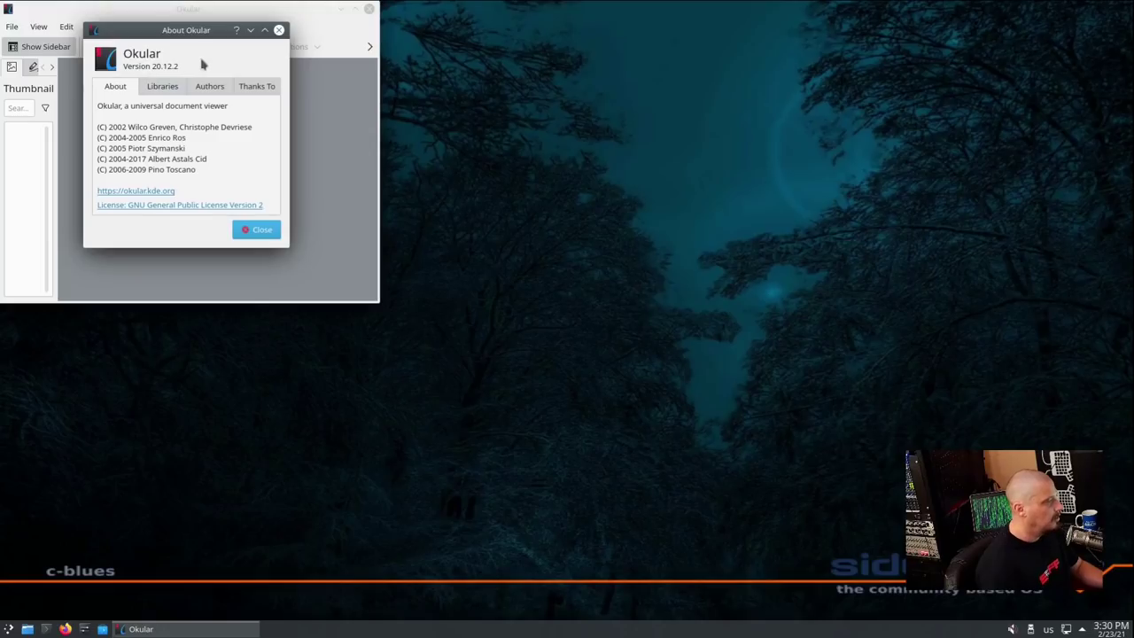
{"action": "left_click", "coordinate": [279, 30]}
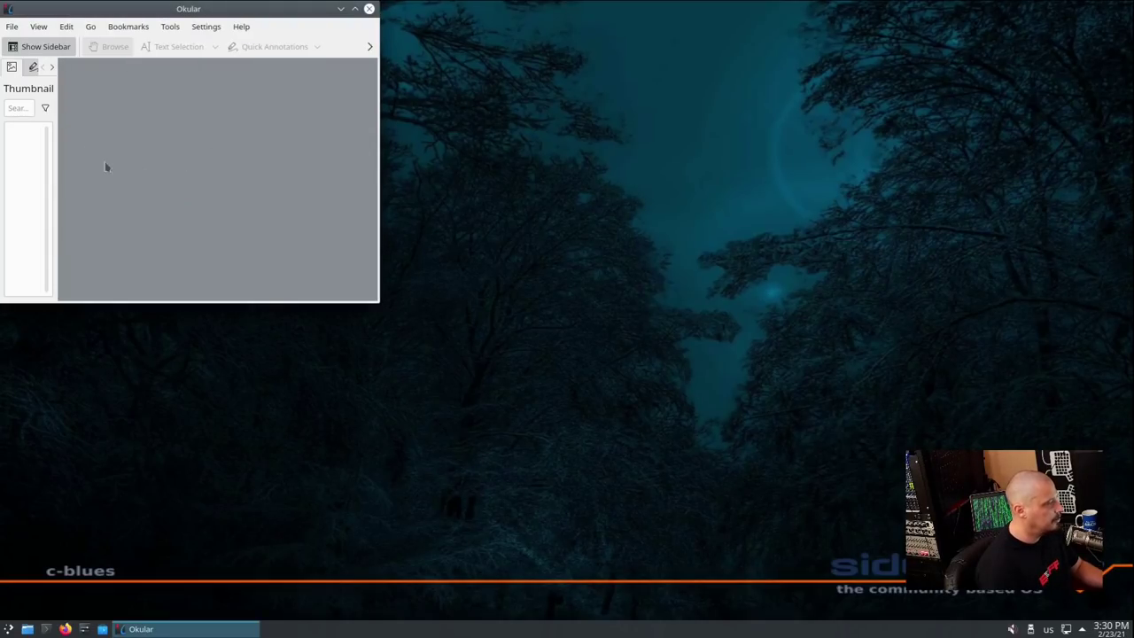
{"action": "key", "text": "ctrl+q"}
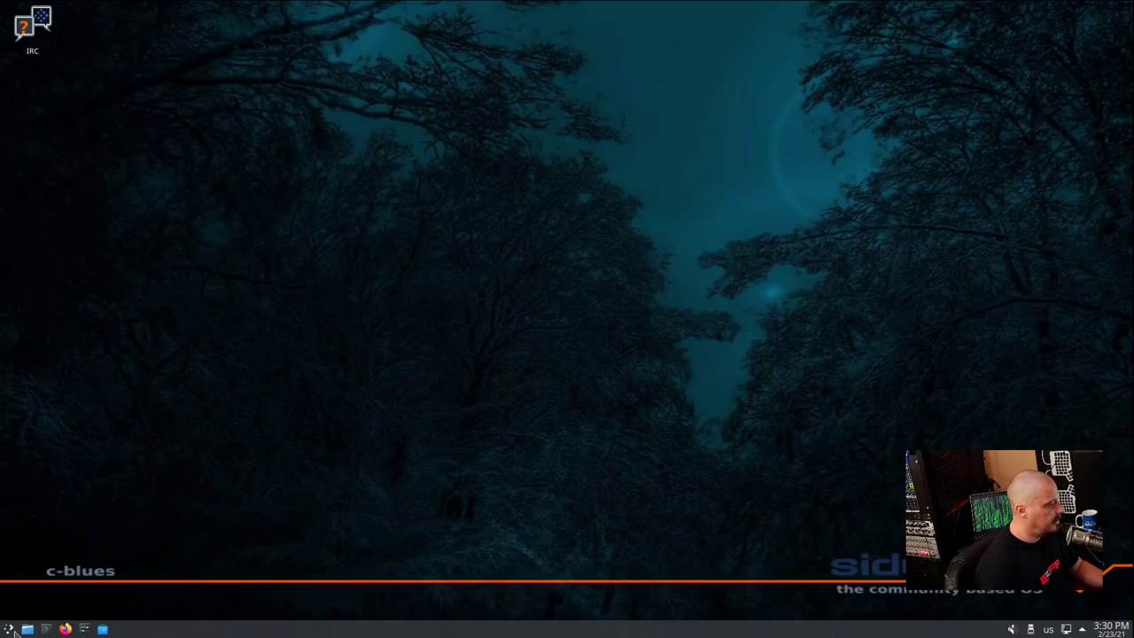
Launch XSane from the Graphics menu and dismiss its 'no devices available' message
{"action": "left_click", "coordinate": [8, 629]}
{"action": "mouse_move", "coordinate": [54, 425]}
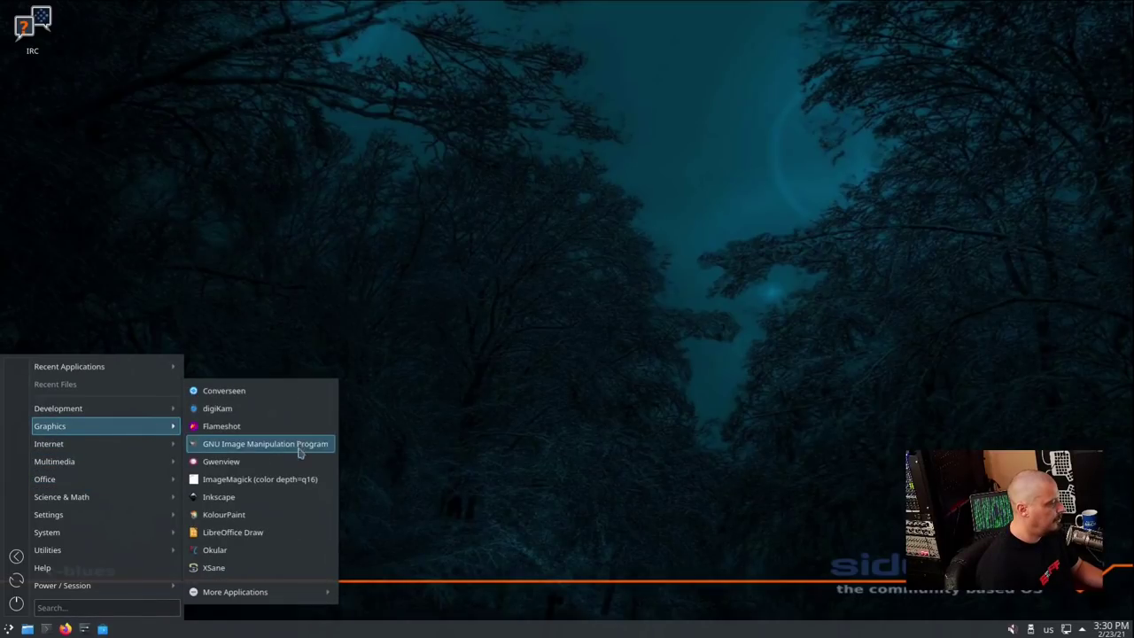
{"action": "left_click", "coordinate": [297, 571]}
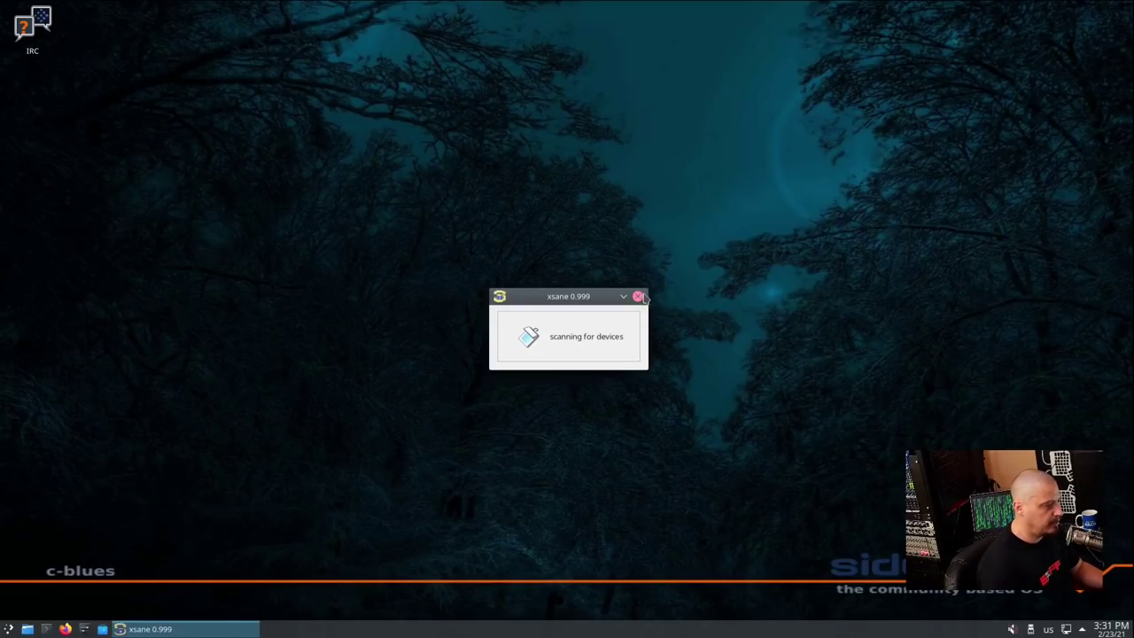
{"action": "left_click", "coordinate": [638, 296]}
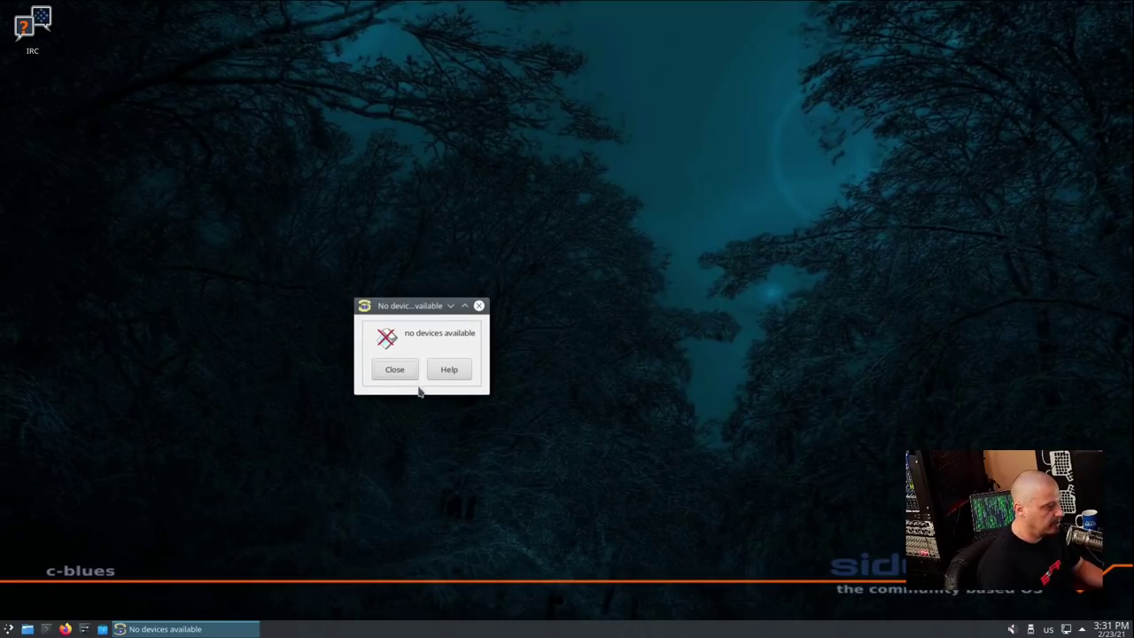
{"action": "left_click", "coordinate": [394, 369]}
Open the Akregator feed reader from the launcher and close it again
{"action": "left_click", "coordinate": [9, 629]}
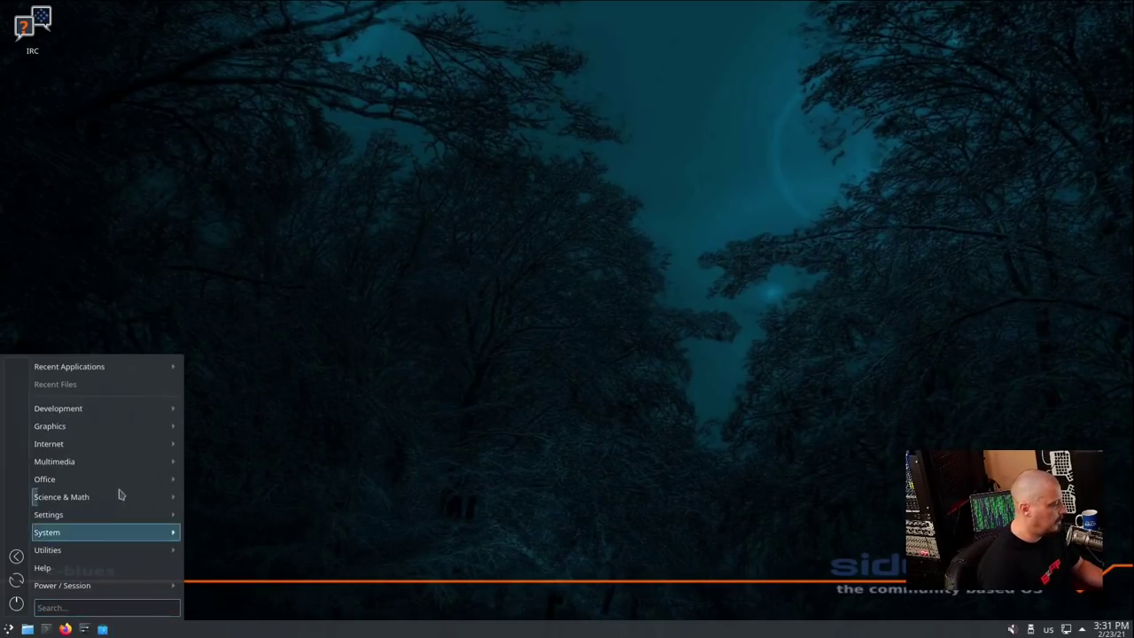
{"action": "mouse_move", "coordinate": [125, 445]}
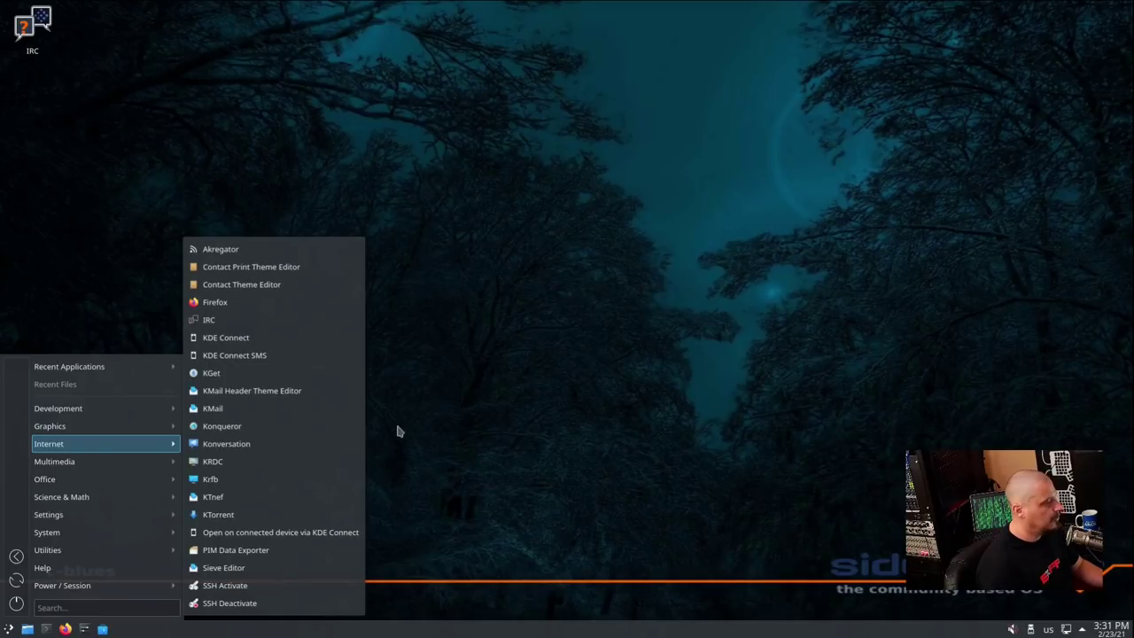
{"action": "left_click", "coordinate": [321, 253]}
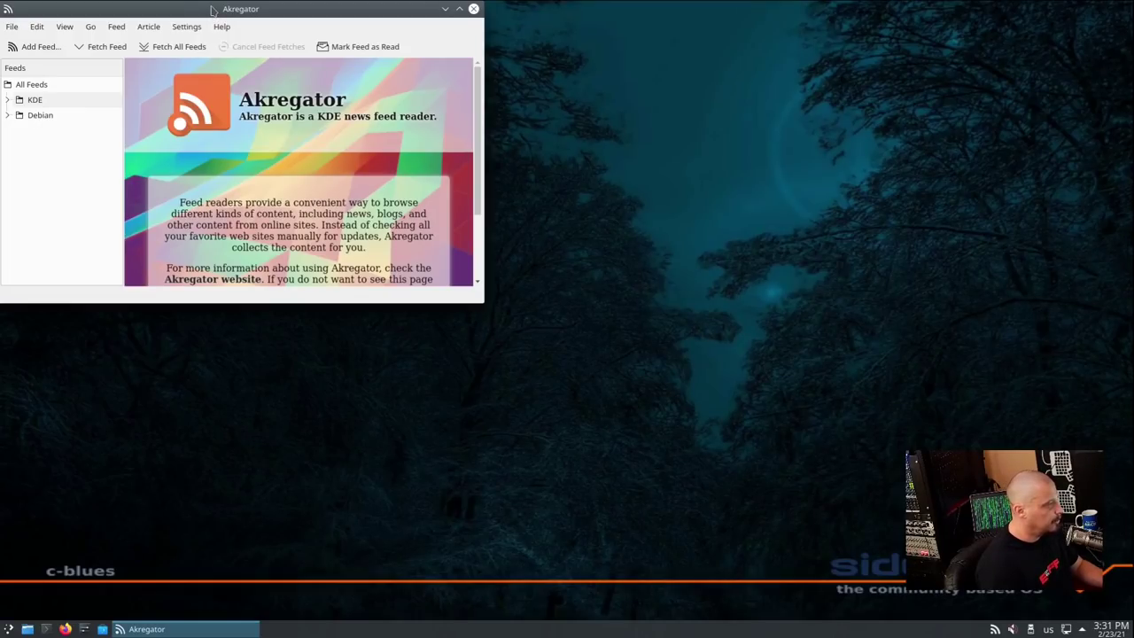
{"action": "left_click", "coordinate": [476, 13]}
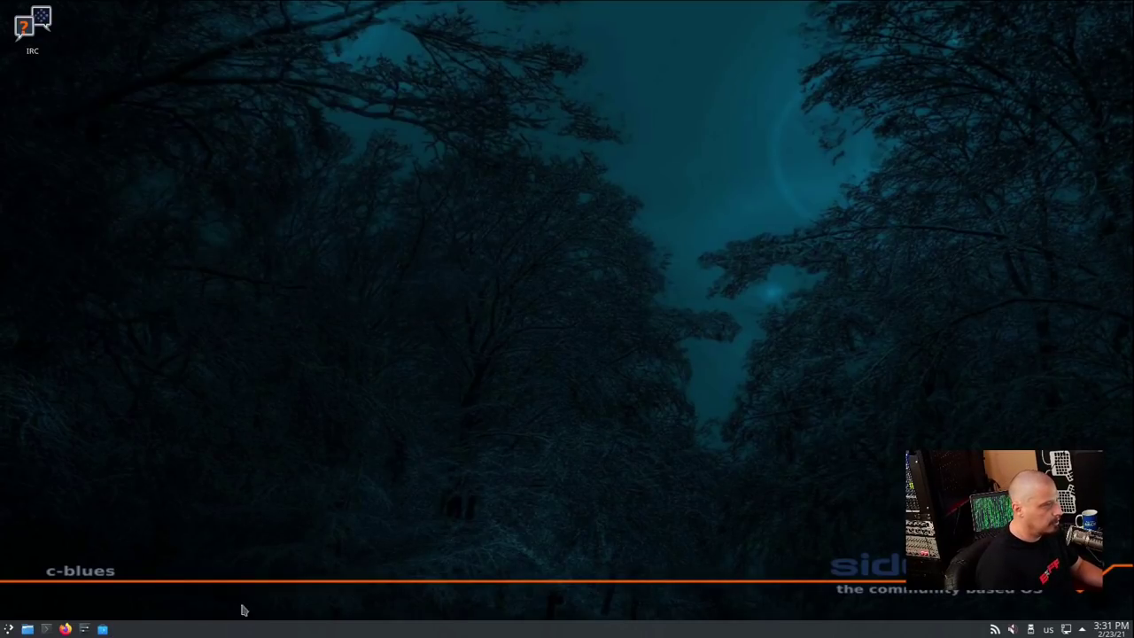
Launch Firefox, confirm version 85.0.1 in About Mozilla Firefox, then quit the browser
{"action": "left_click", "coordinate": [8, 628]}
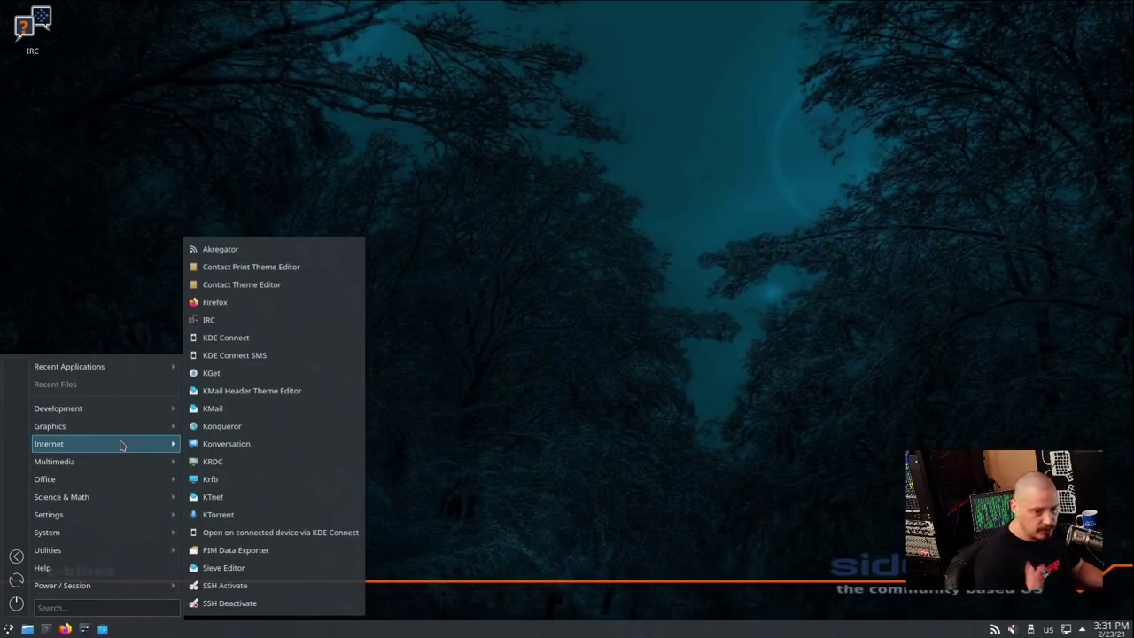
{"action": "left_click", "coordinate": [339, 306]}
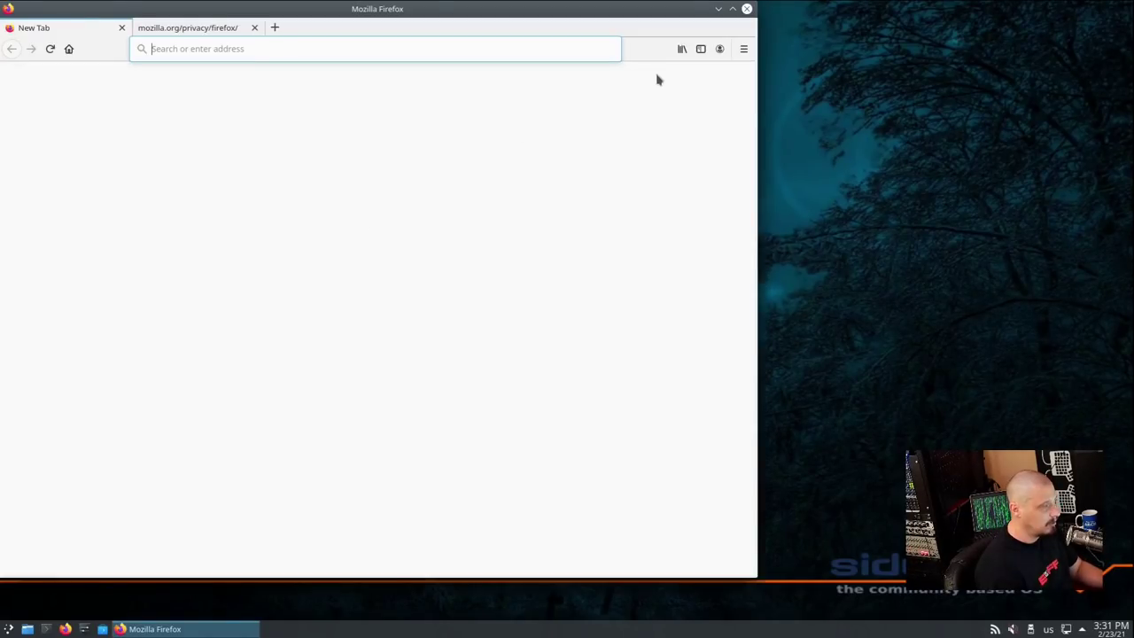
{"action": "left_click", "coordinate": [743, 49]}
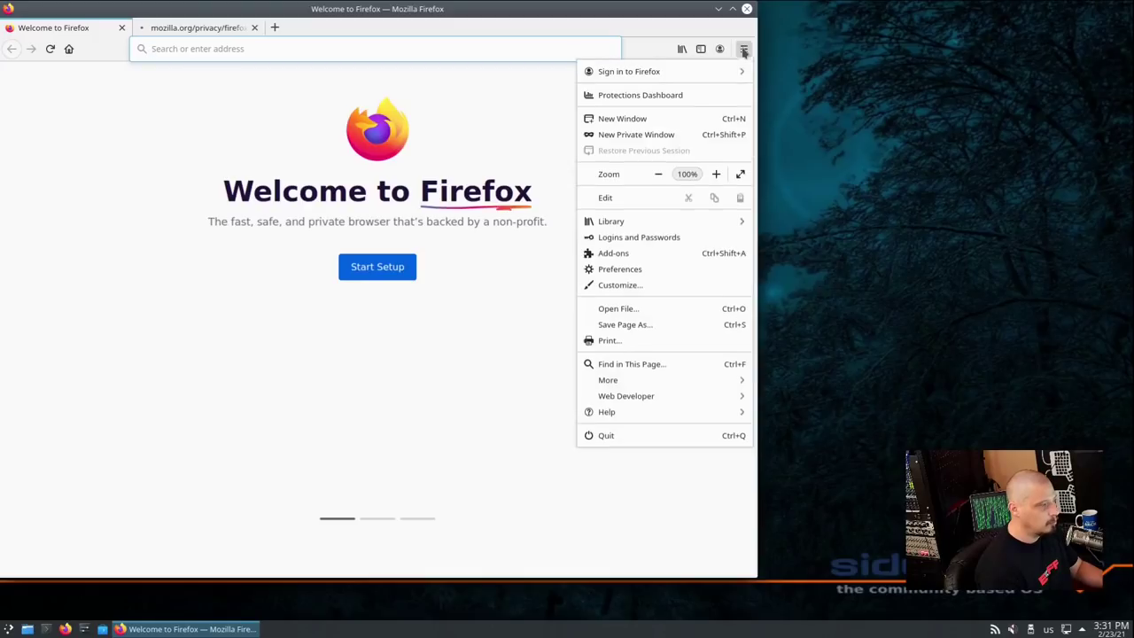
{"action": "left_click", "coordinate": [652, 413]}
{"action": "left_click", "coordinate": [633, 224]}
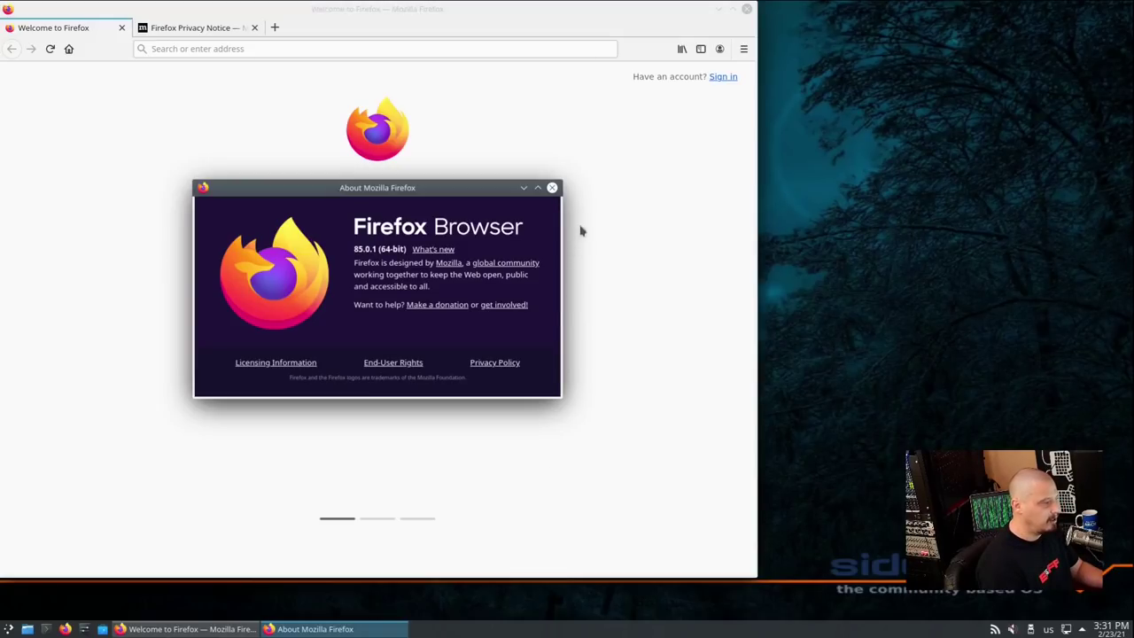
{"action": "left_click", "coordinate": [551, 187]}
{"action": "left_click", "coordinate": [747, 10]}
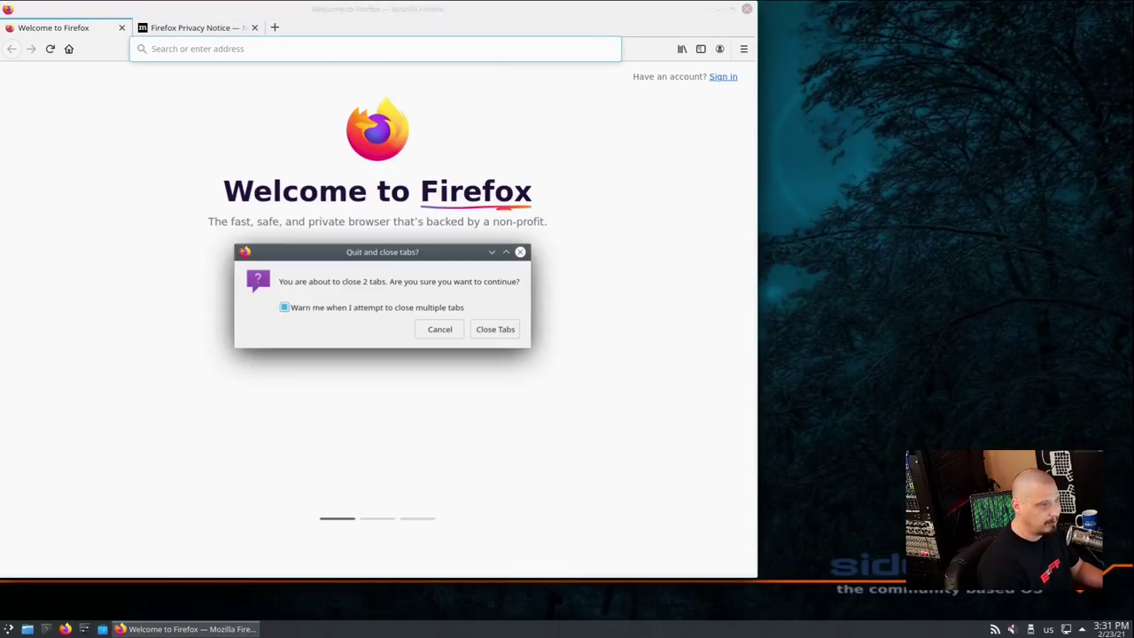
Close Firefox's two tabs, run Konversation on irc.oftc.net #siduction, centre it, then quit it
{"action": "left_click", "coordinate": [486, 332]}
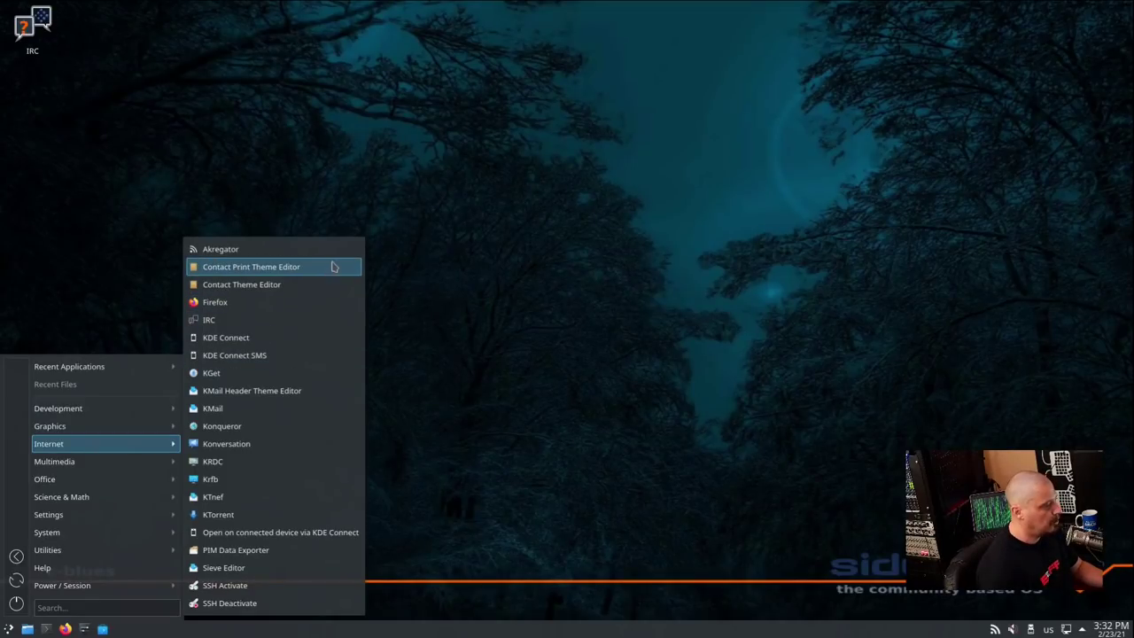
{"action": "left_click", "coordinate": [319, 320]}
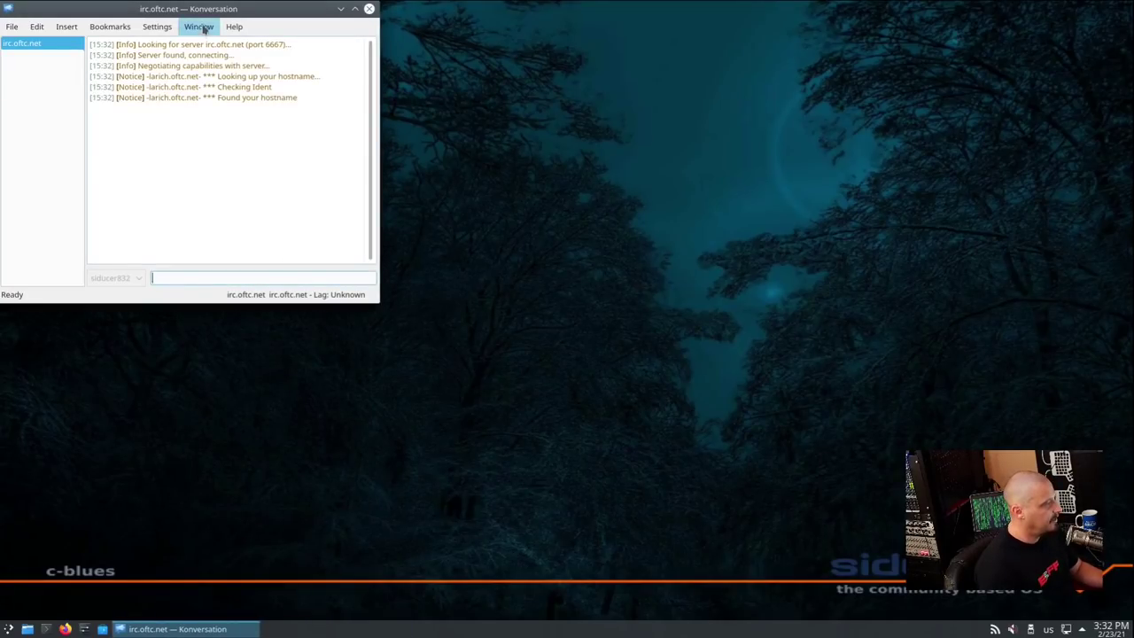
{"action": "left_click_drag", "start_coordinate": [203, 29], "coordinate": [451, 126]}
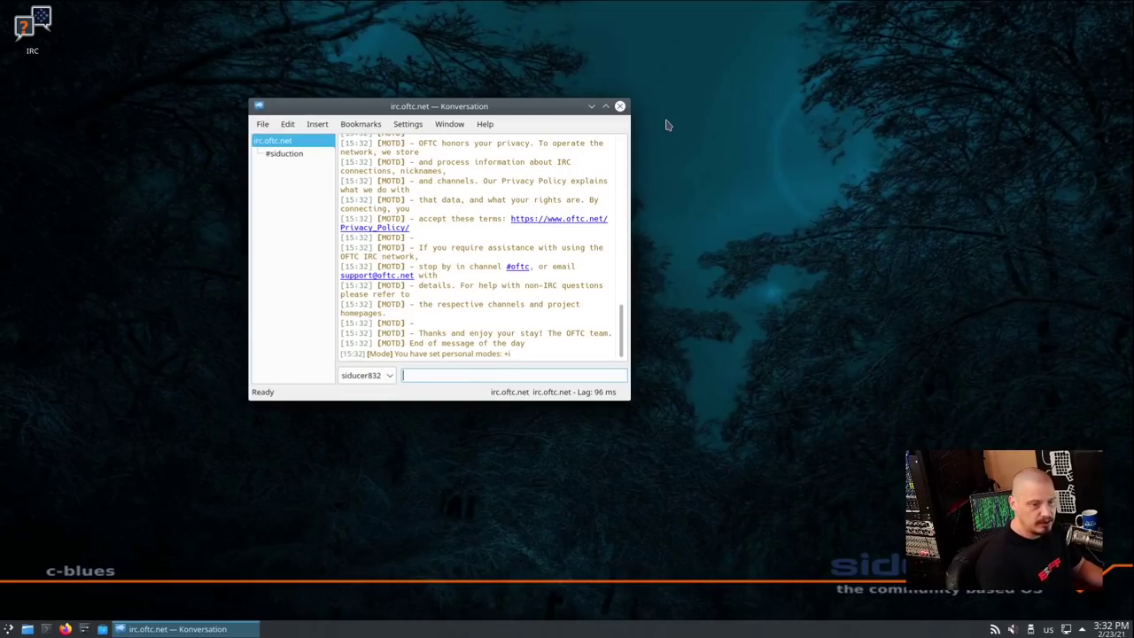
{"action": "left_click", "coordinate": [620, 106]}
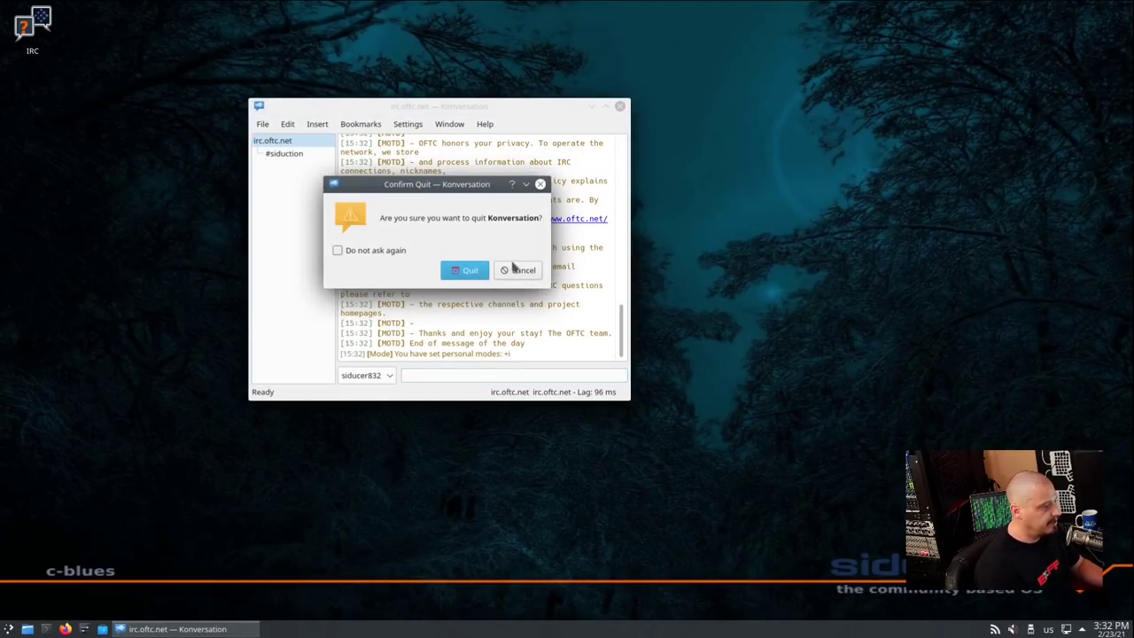
{"action": "left_click", "coordinate": [465, 272]}
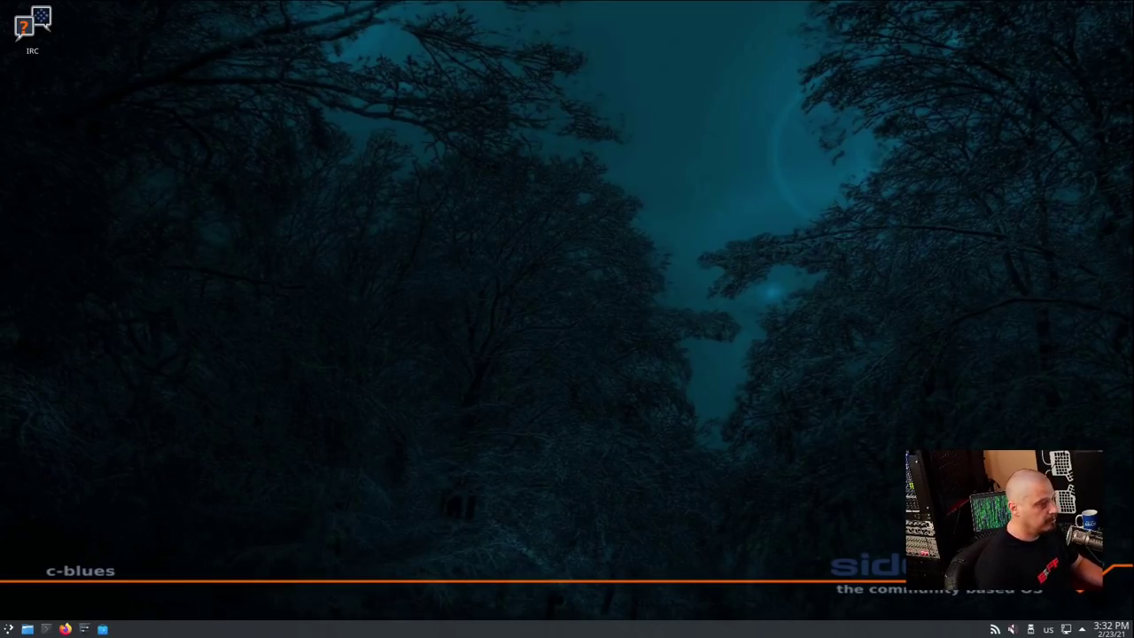
Launch KMail, cancel the Account Assistant, and show About KMail confirming version 5.15.3
{"action": "key", "text": "super"}
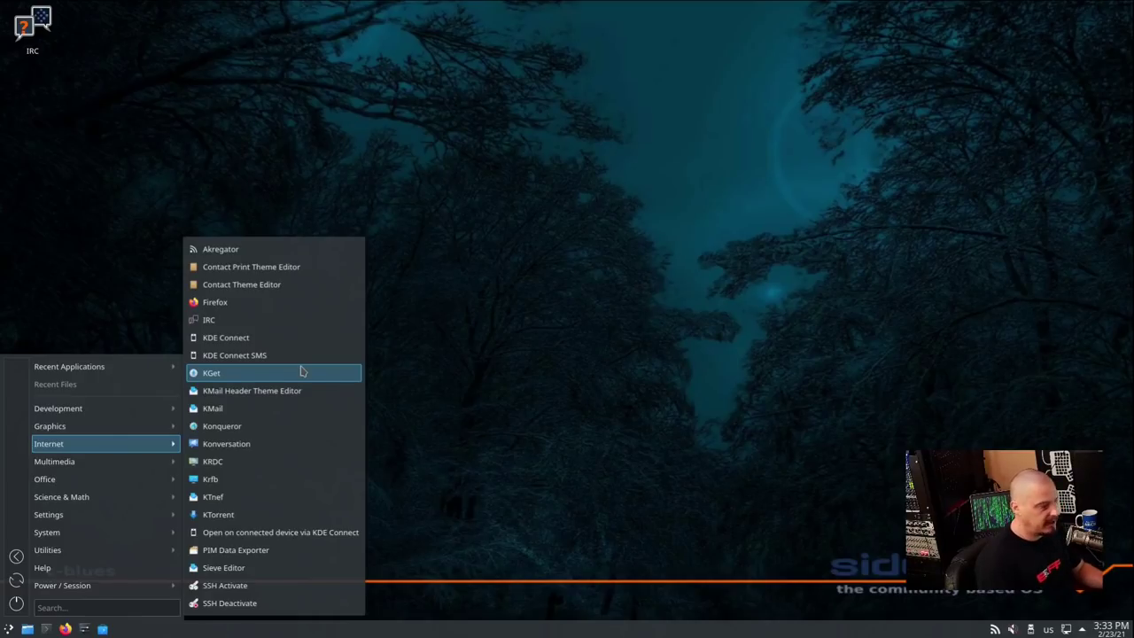
{"action": "left_click", "coordinate": [297, 404]}
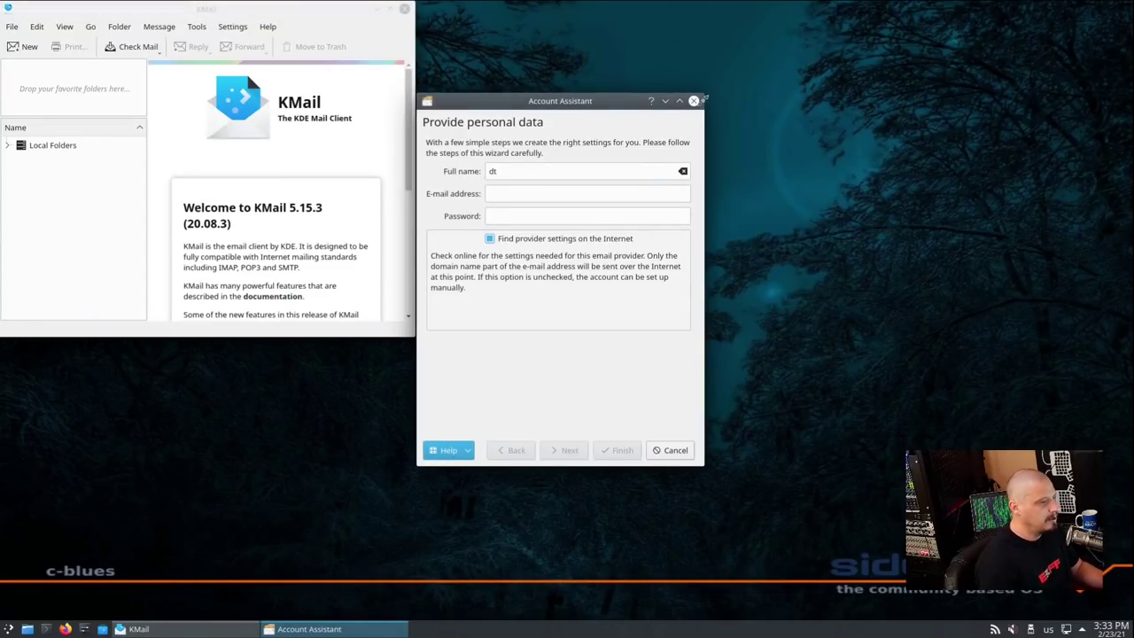
{"action": "left_click", "coordinate": [693, 101]}
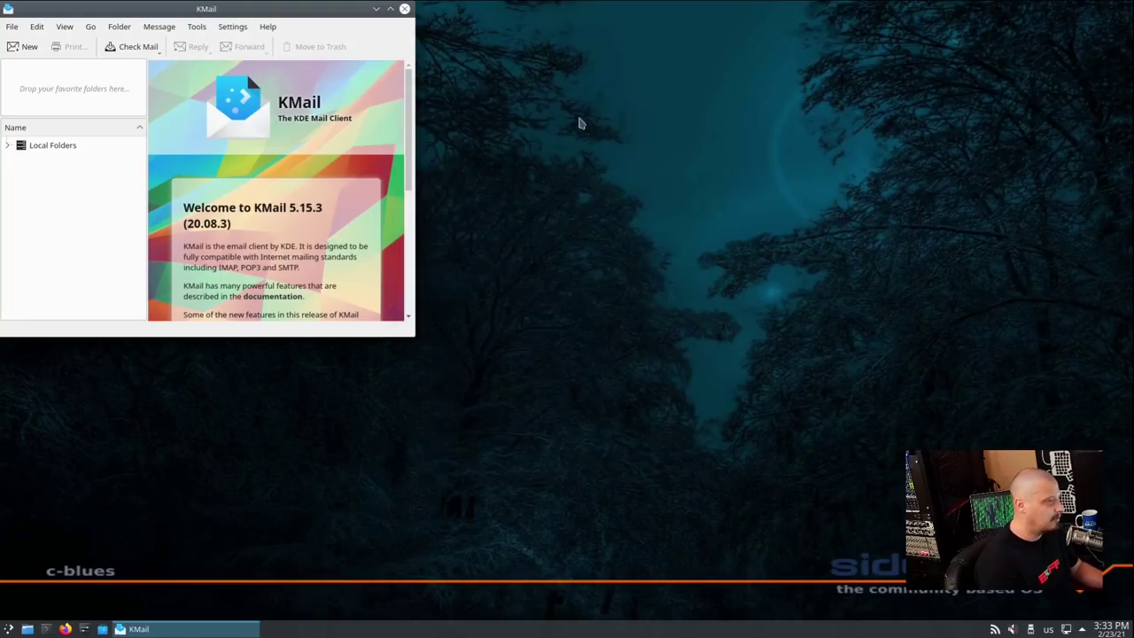
{"action": "left_click", "coordinate": [267, 27]}
{"action": "left_click", "coordinate": [321, 138]}
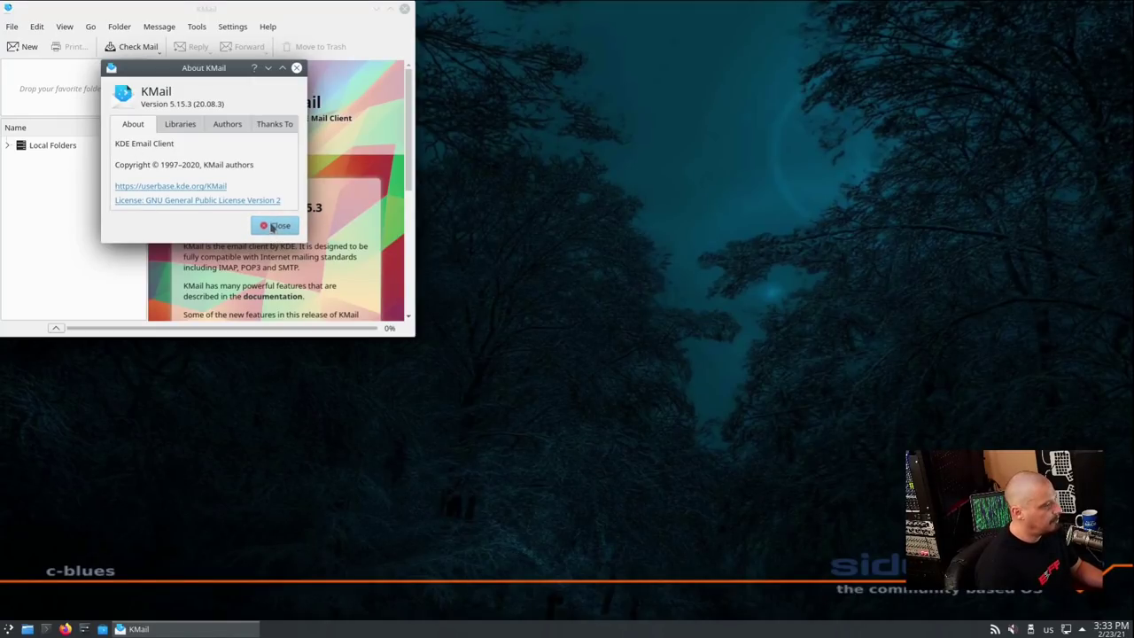
Close KMail and reopen the launcher's Internet applications list
{"action": "left_click", "coordinate": [275, 225]}
{"action": "left_click", "coordinate": [404, 8]}
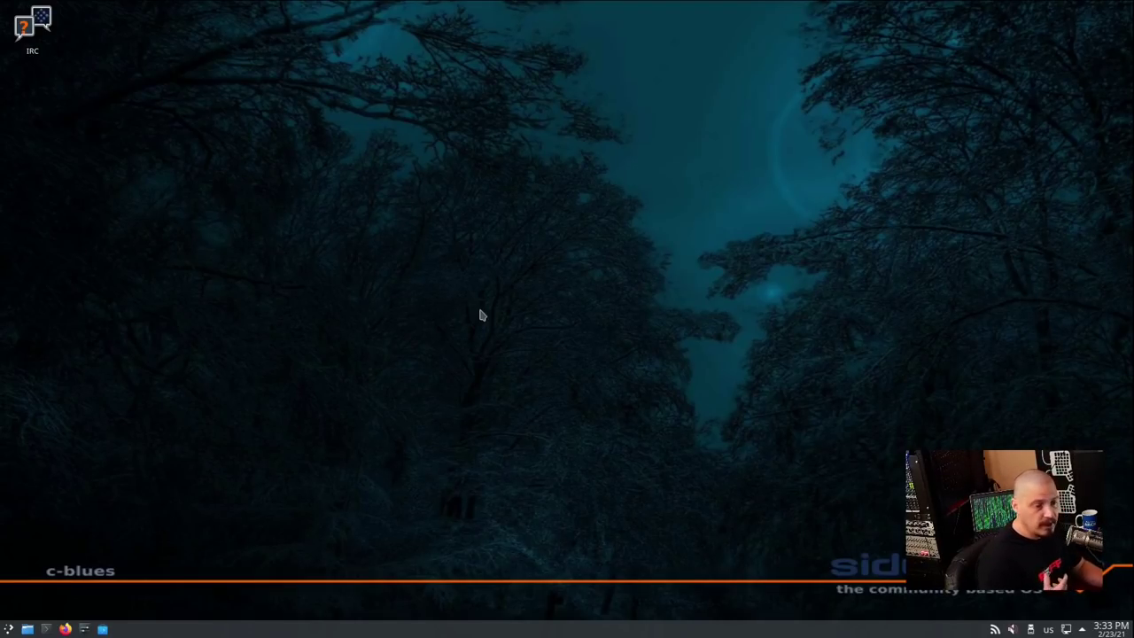
{"action": "left_click", "coordinate": [8, 629]}
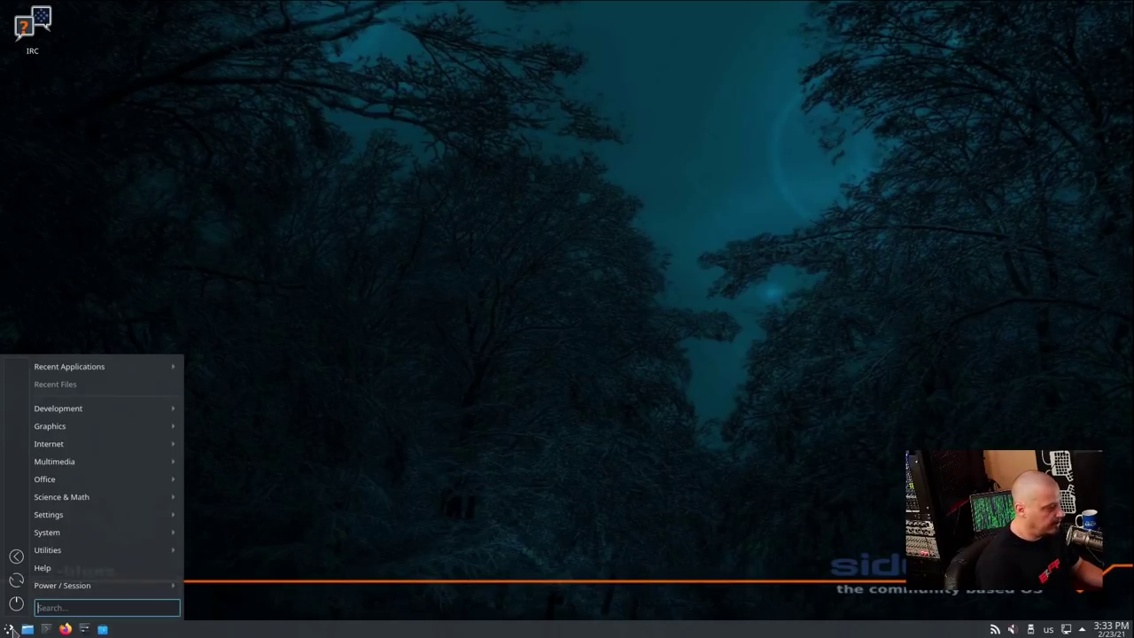
{"action": "mouse_move", "coordinate": [142, 445]}
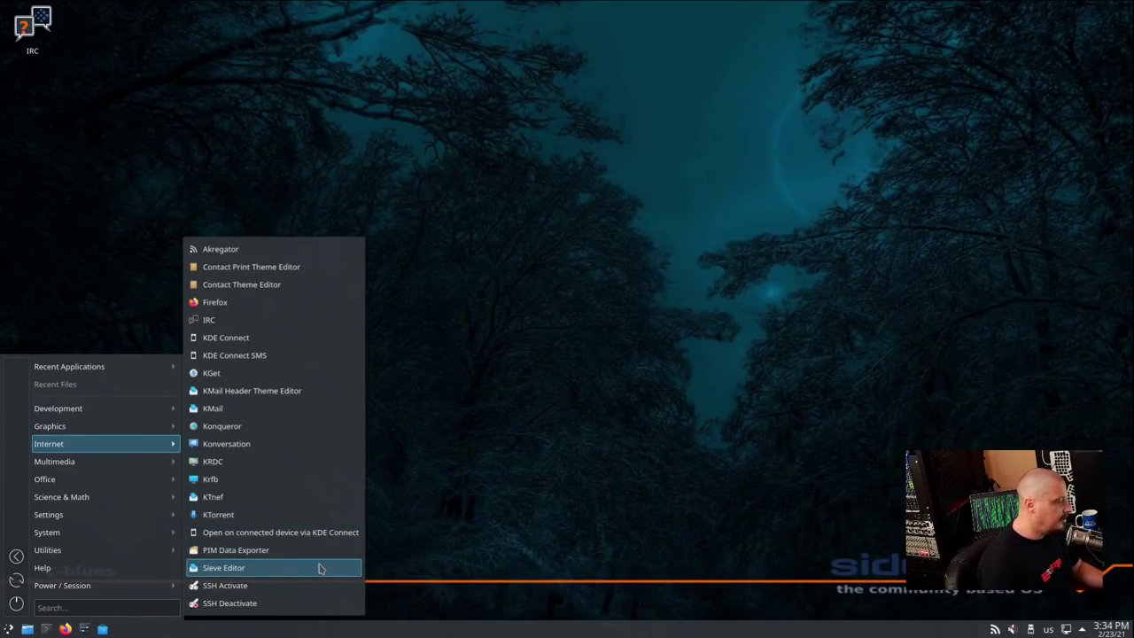
Launch Dragon Player, view its About information, move the window, then close it
{"action": "mouse_move", "coordinate": [112, 467]}
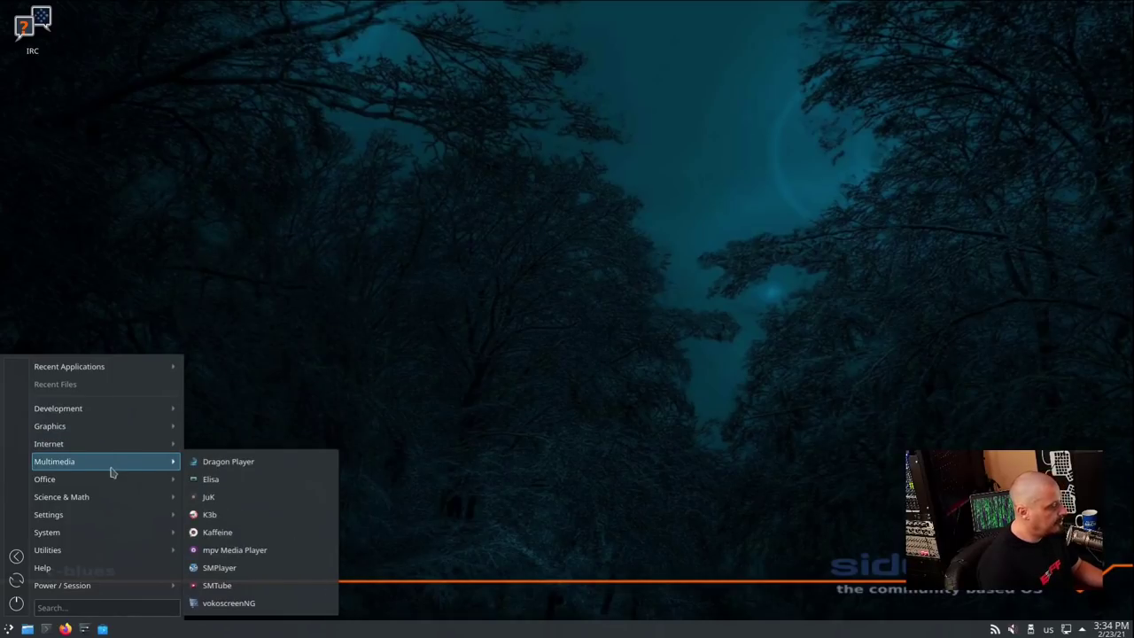
{"action": "left_click", "coordinate": [295, 463]}
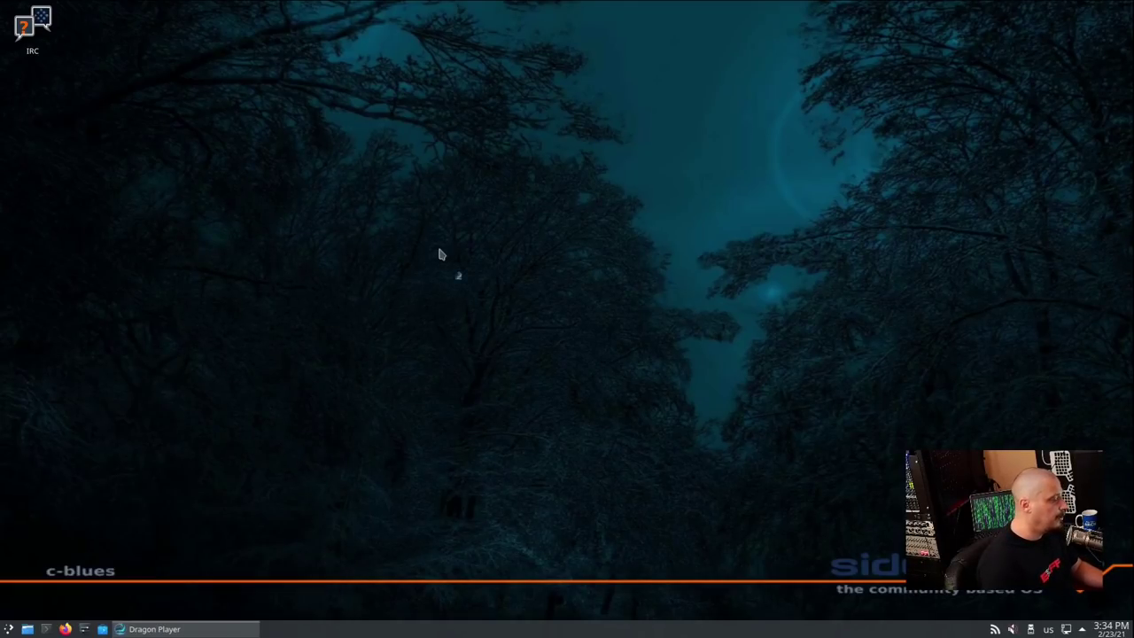
{"action": "left_click", "coordinate": [111, 27]}
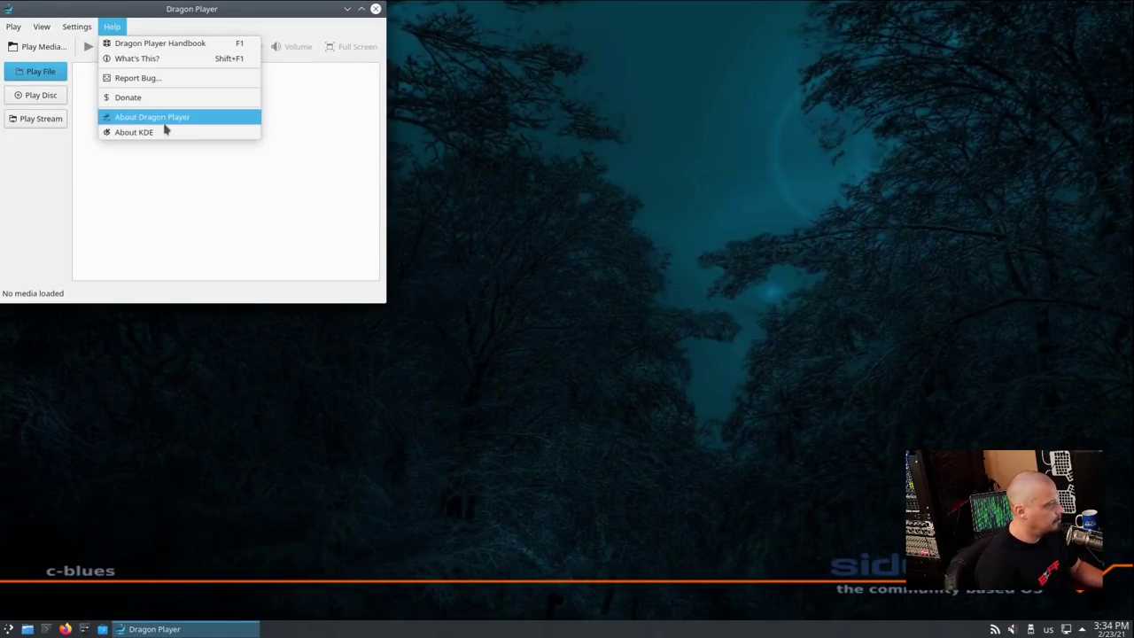
{"action": "left_click", "coordinate": [164, 117]}
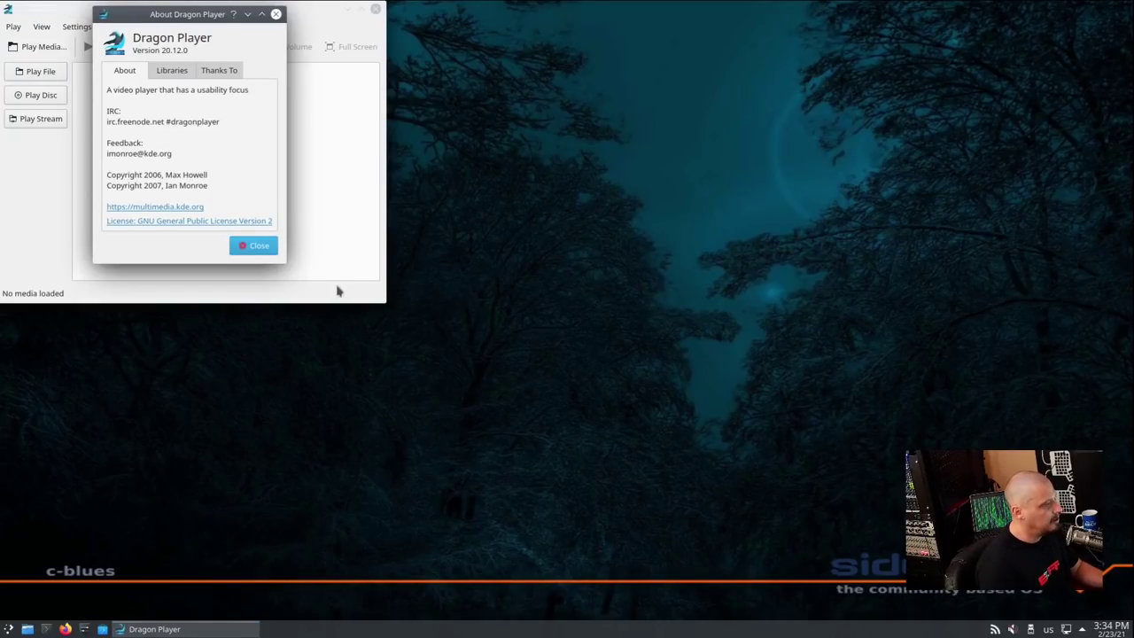
{"action": "left_click", "coordinate": [275, 15]}
{"action": "left_click_drag", "start_coordinate": [228, 10], "coordinate": [335, 62]}
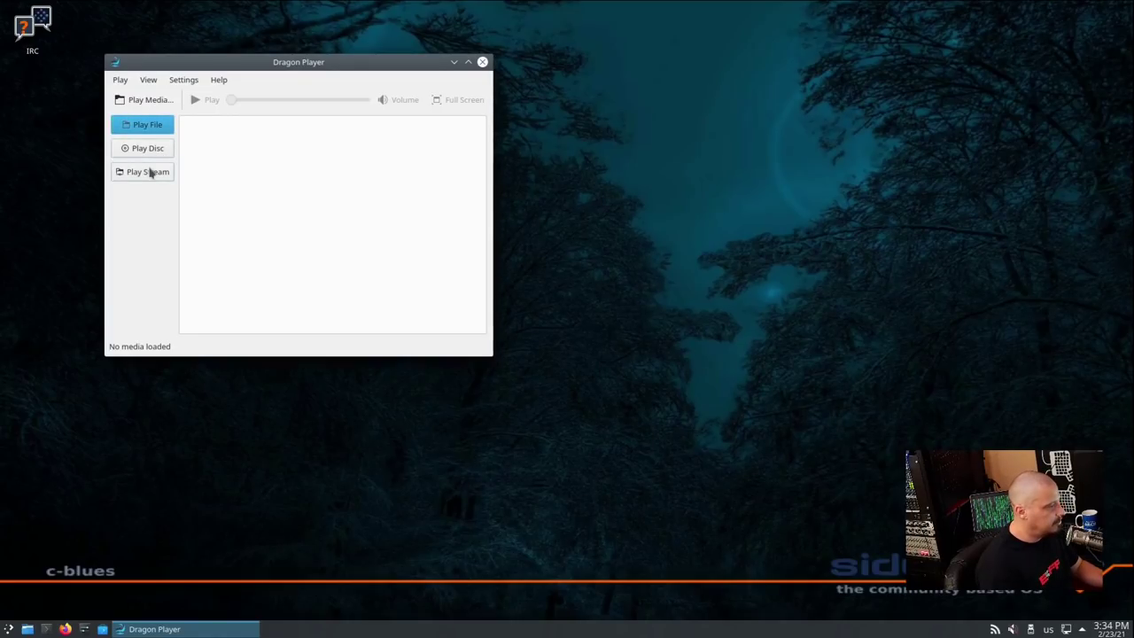
{"action": "left_click", "coordinate": [482, 61]}
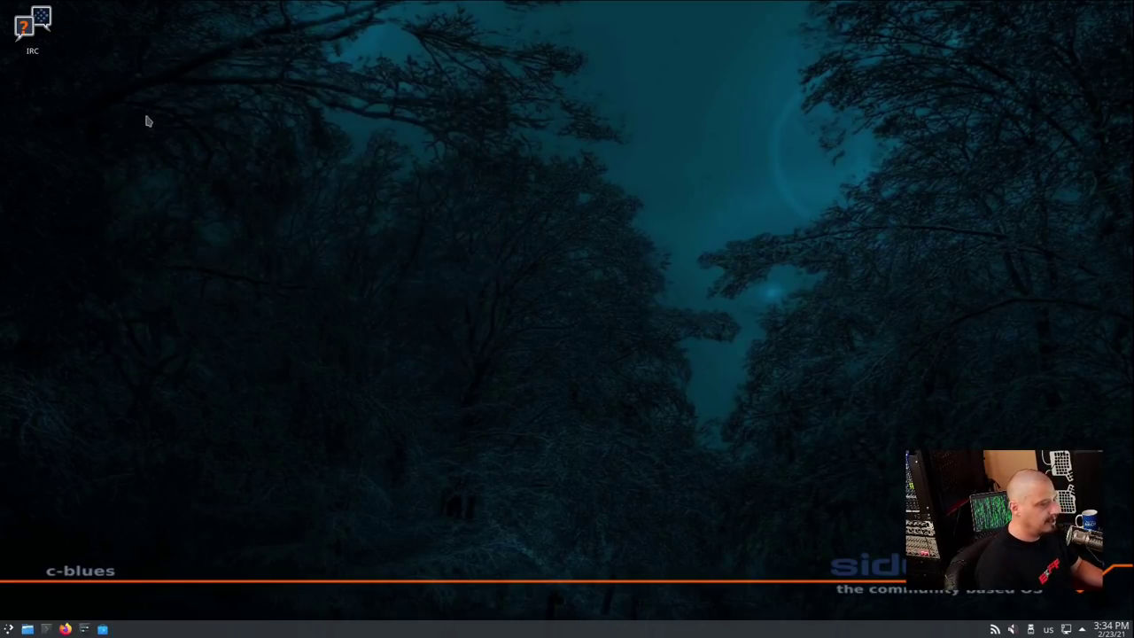
Launch the Elisa music player from the launcher and close it again
{"action": "left_click", "coordinate": [9, 628]}
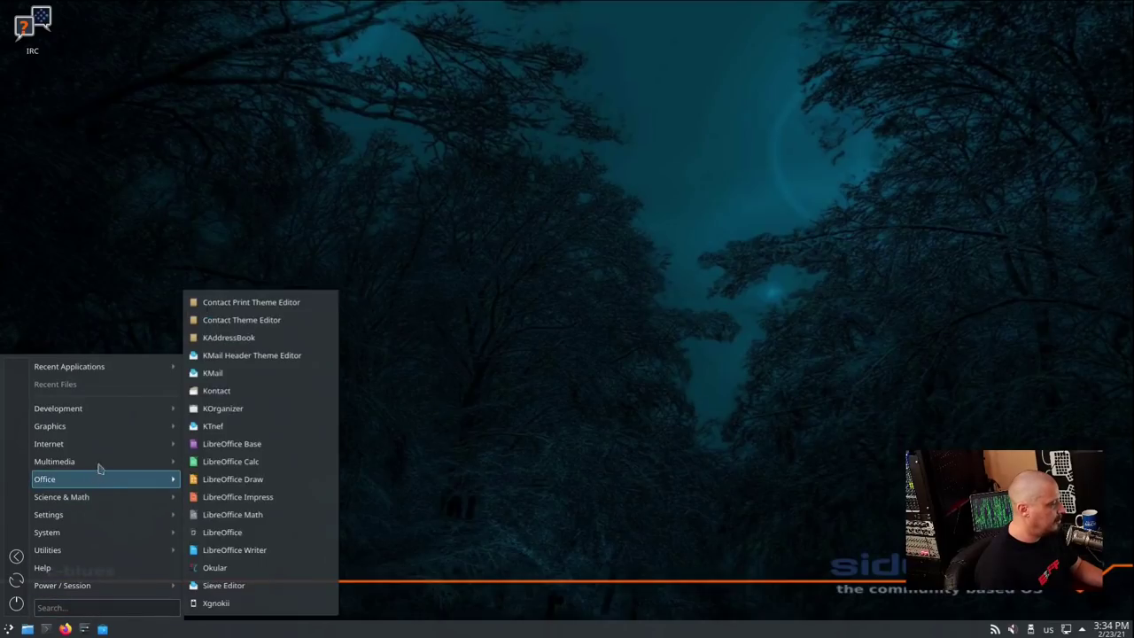
{"action": "mouse_move", "coordinate": [100, 467]}
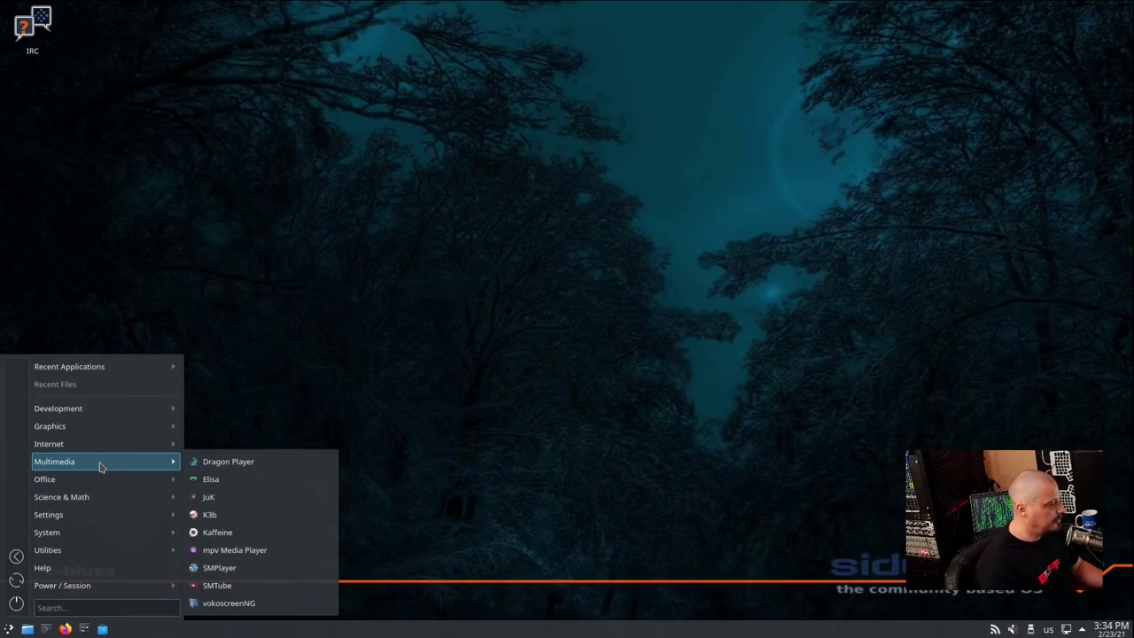
{"action": "left_click", "coordinate": [246, 486]}
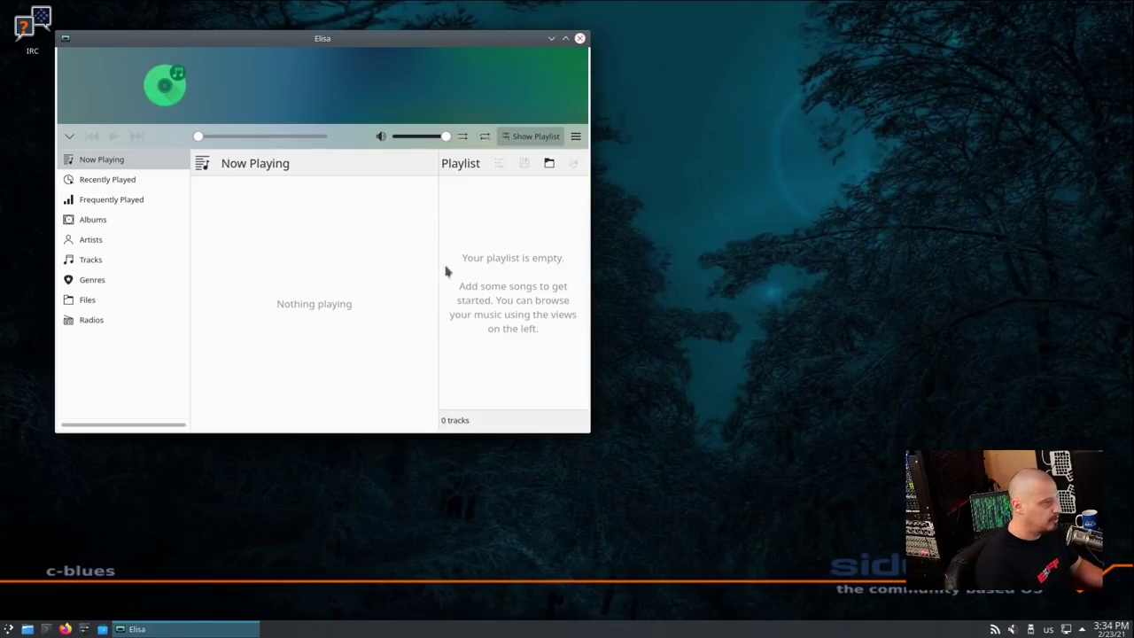
{"action": "left_click", "coordinate": [580, 40]}
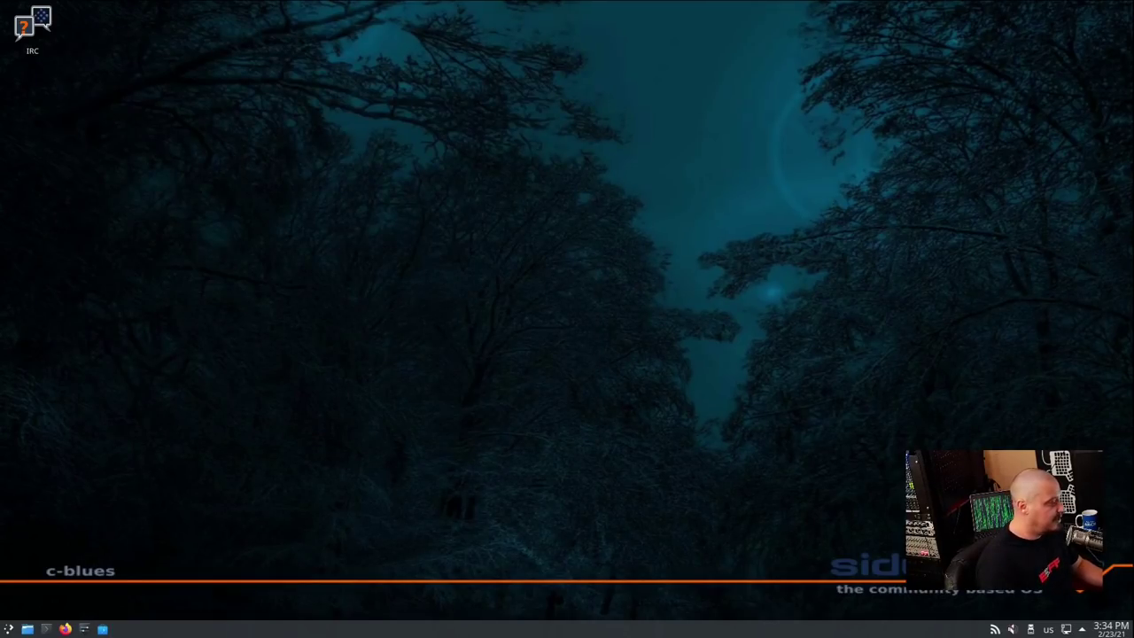
Launch JuK from Multimedia, check Help > About JuK, and close it to the tray
{"action": "key", "text": "super"}
{"action": "mouse_move", "coordinate": [54, 461]}
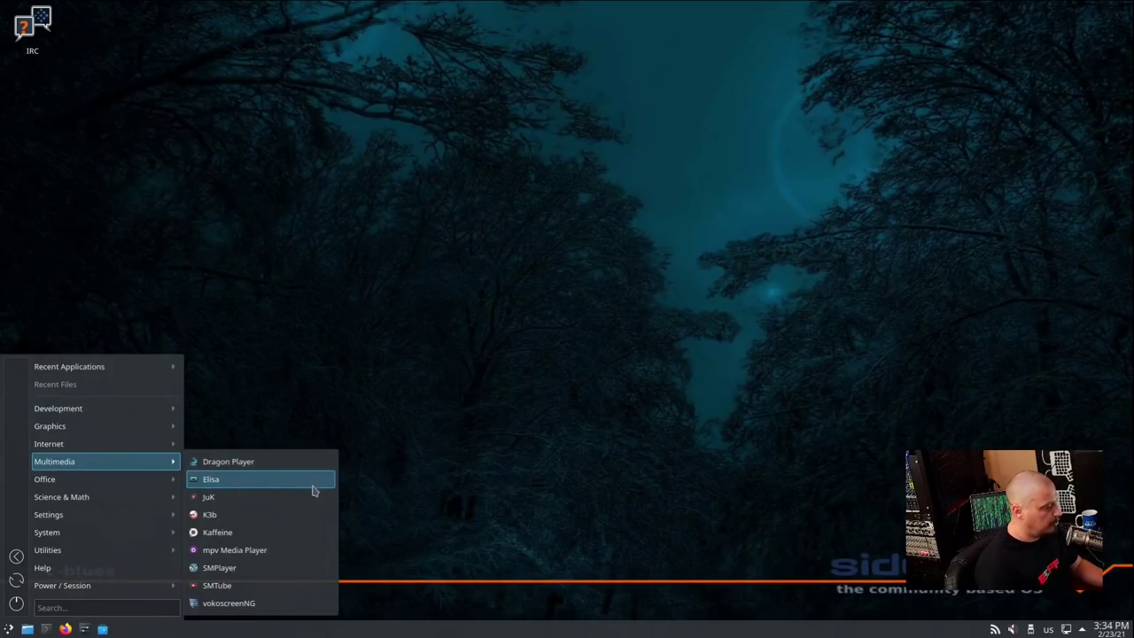
{"action": "left_click", "coordinate": [310, 498]}
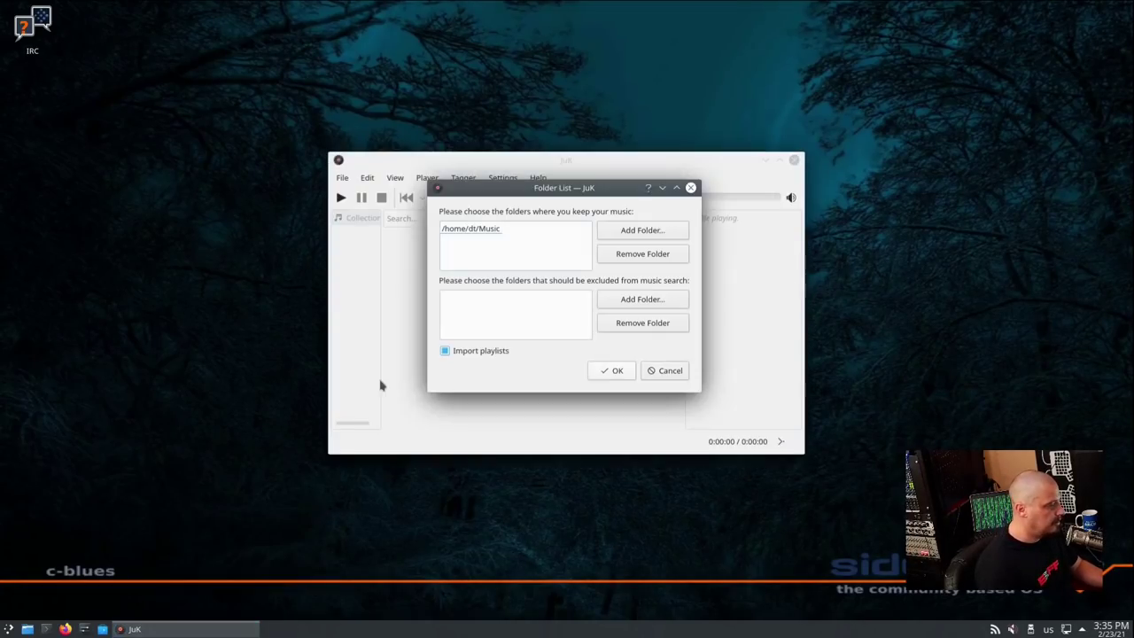
{"action": "left_click", "coordinate": [691, 187]}
{"action": "left_click", "coordinate": [537, 178]}
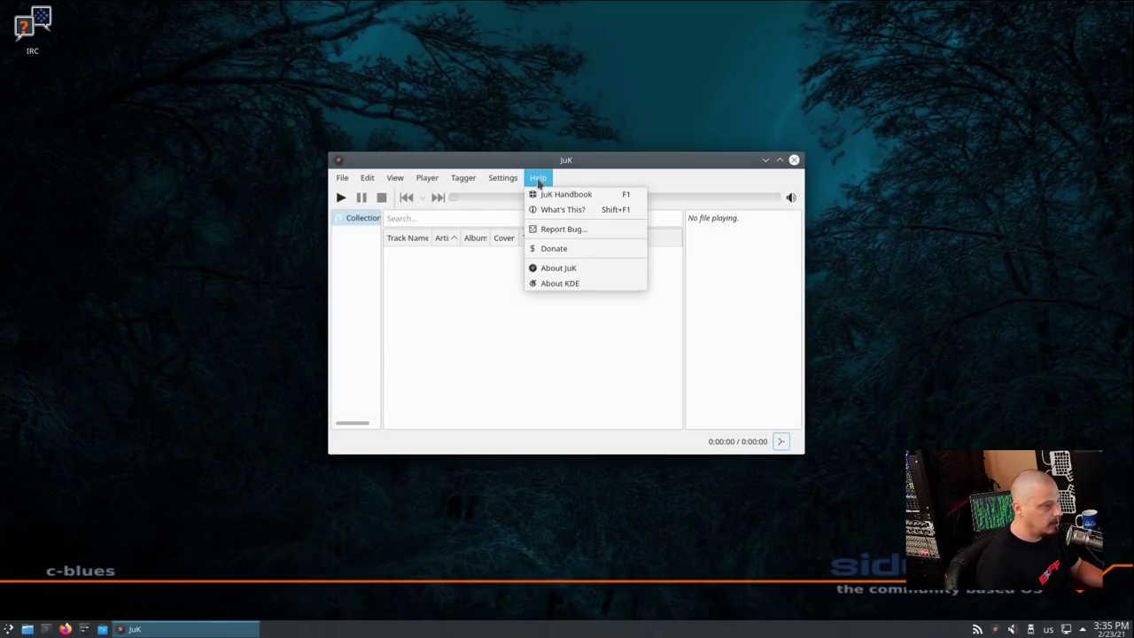
{"action": "left_click", "coordinate": [572, 267]}
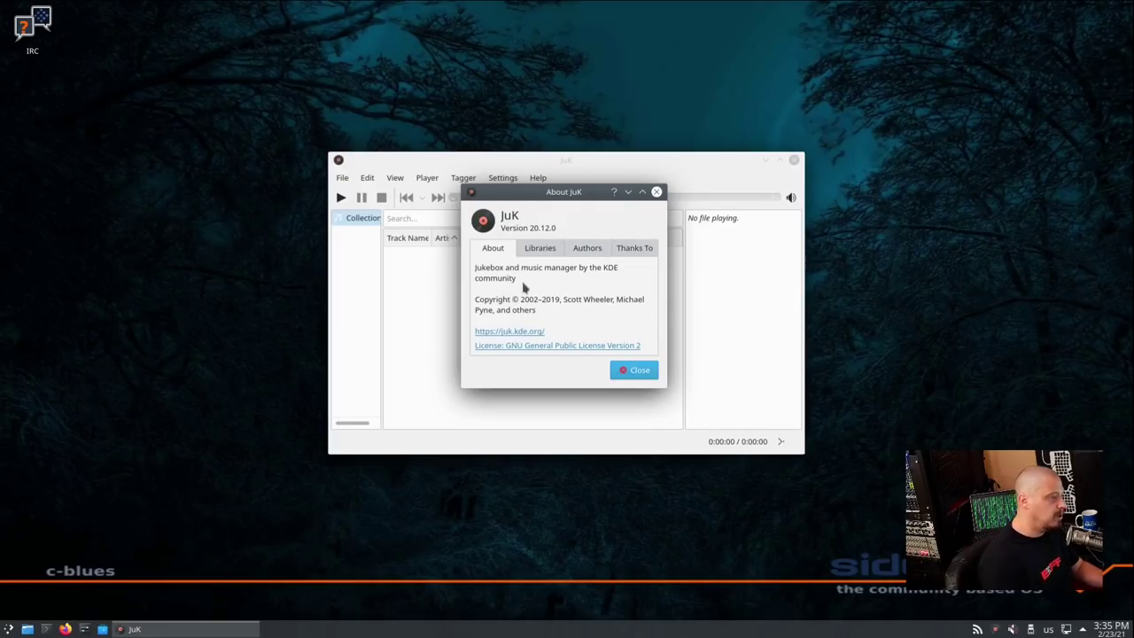
{"action": "left_click", "coordinate": [656, 191]}
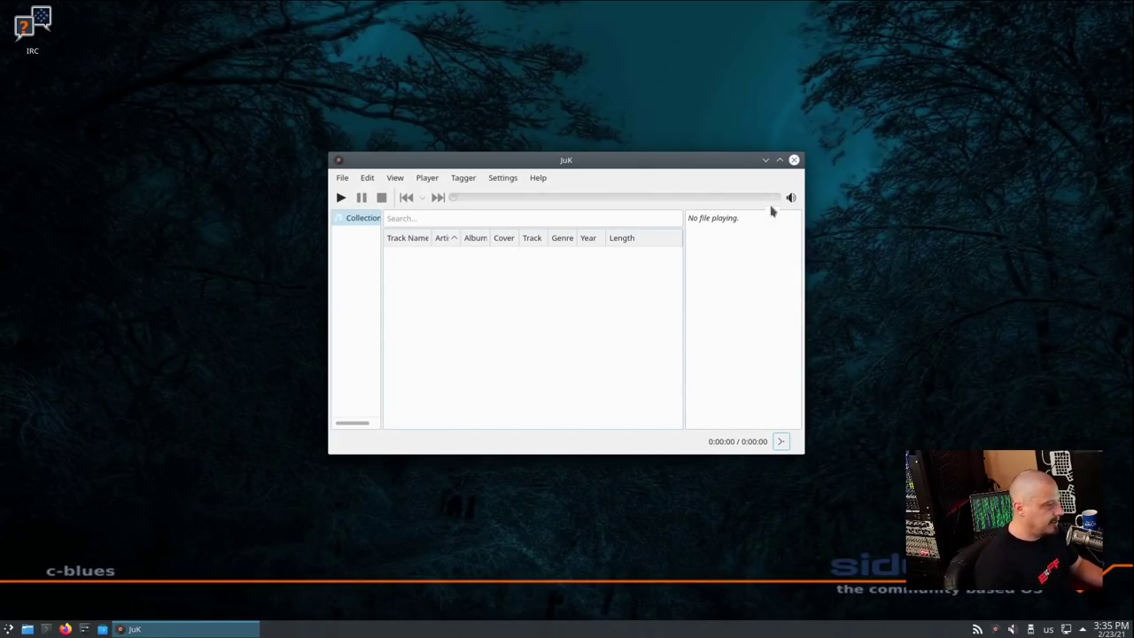
{"action": "left_click", "coordinate": [793, 159]}
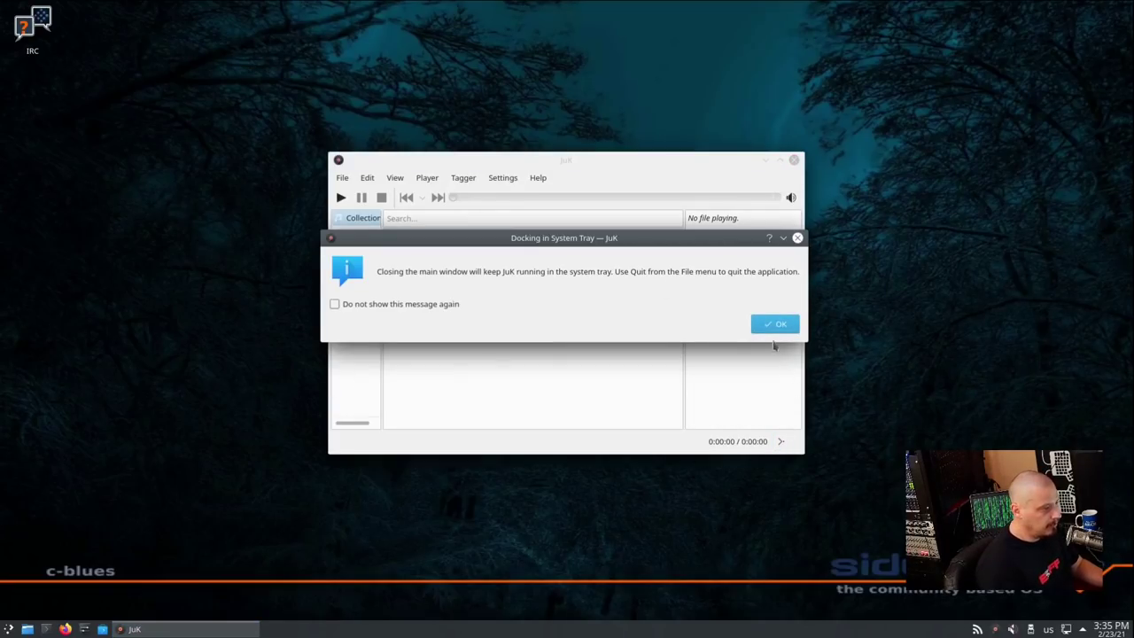
{"action": "left_click", "coordinate": [774, 324]}
Launch the K3b disc burner from the Multimedia applications
{"action": "left_click", "coordinate": [8, 628]}
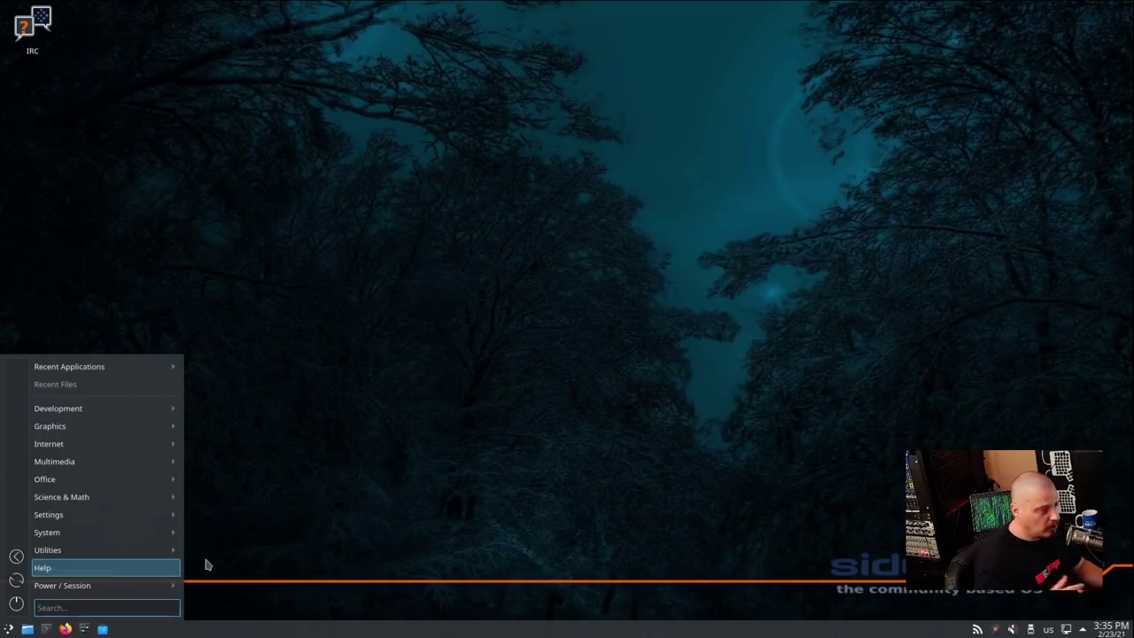
{"action": "mouse_move", "coordinate": [159, 466]}
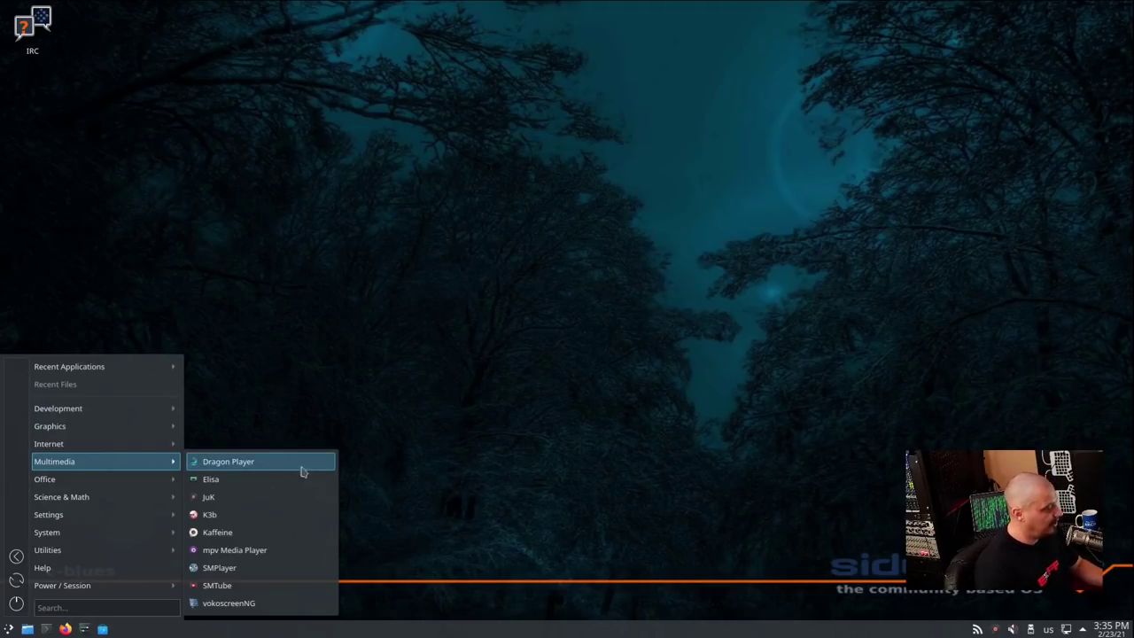
{"action": "left_click", "coordinate": [299, 523]}
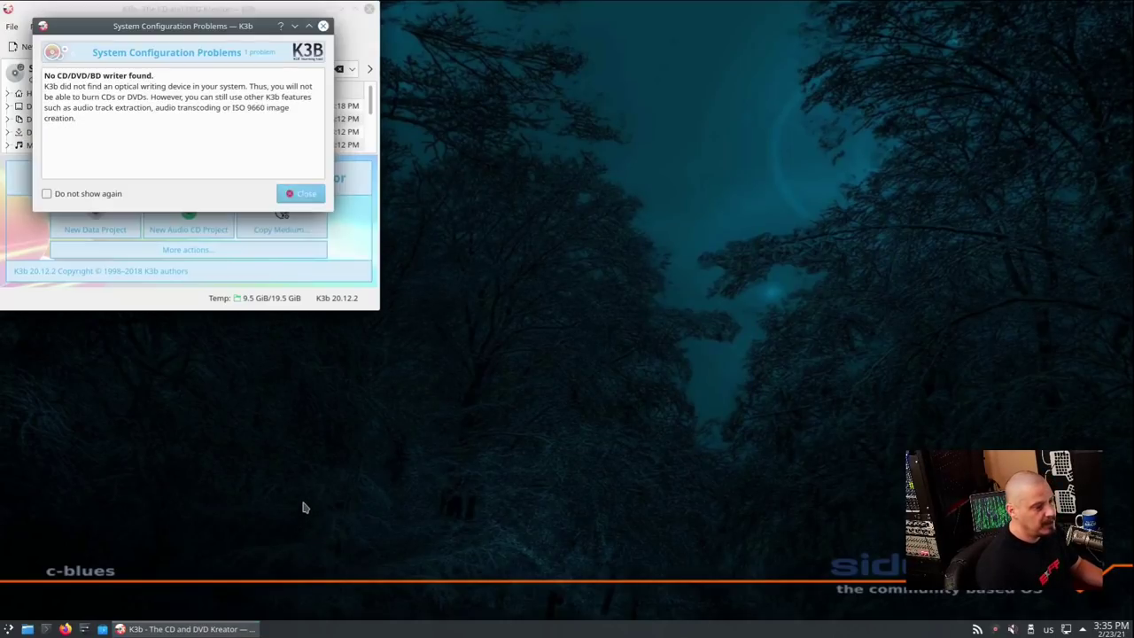
Close K3b after its missing disc writer warning, then launch and close SMPlayer
{"action": "left_click", "coordinate": [301, 193]}
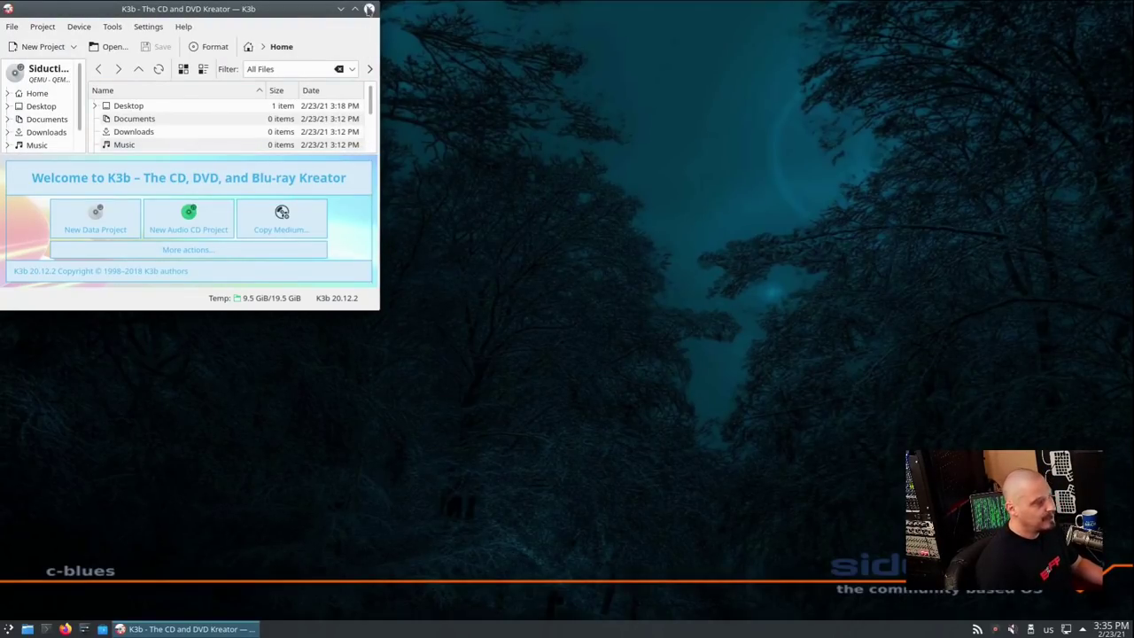
{"action": "left_click", "coordinate": [369, 9]}
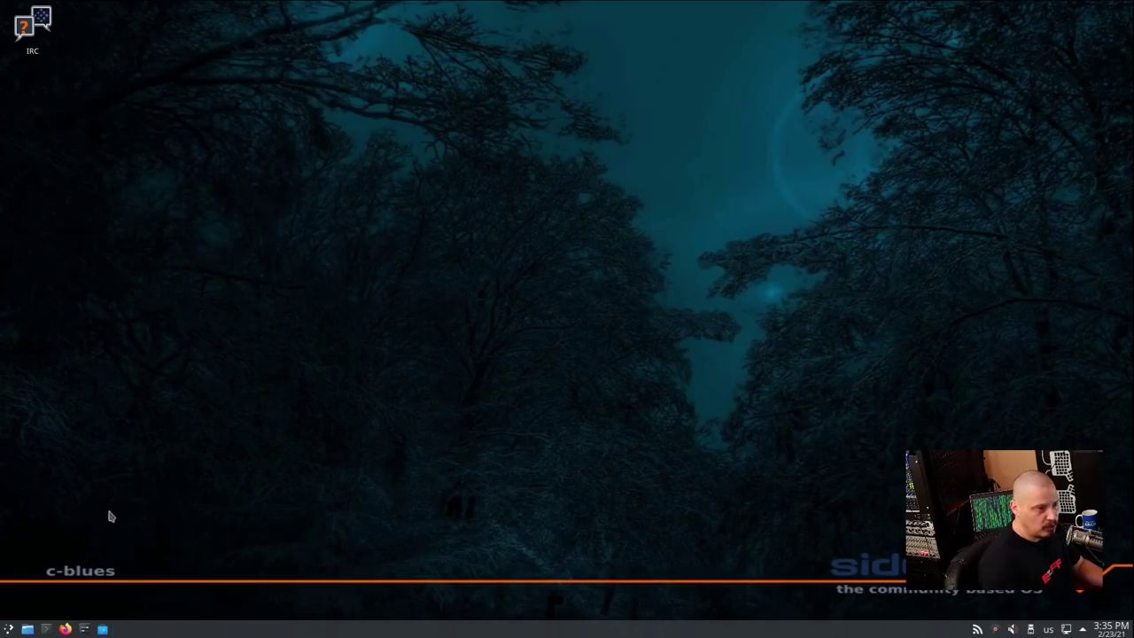
{"action": "left_click", "coordinate": [8, 628]}
{"action": "mouse_move", "coordinate": [104, 458]}
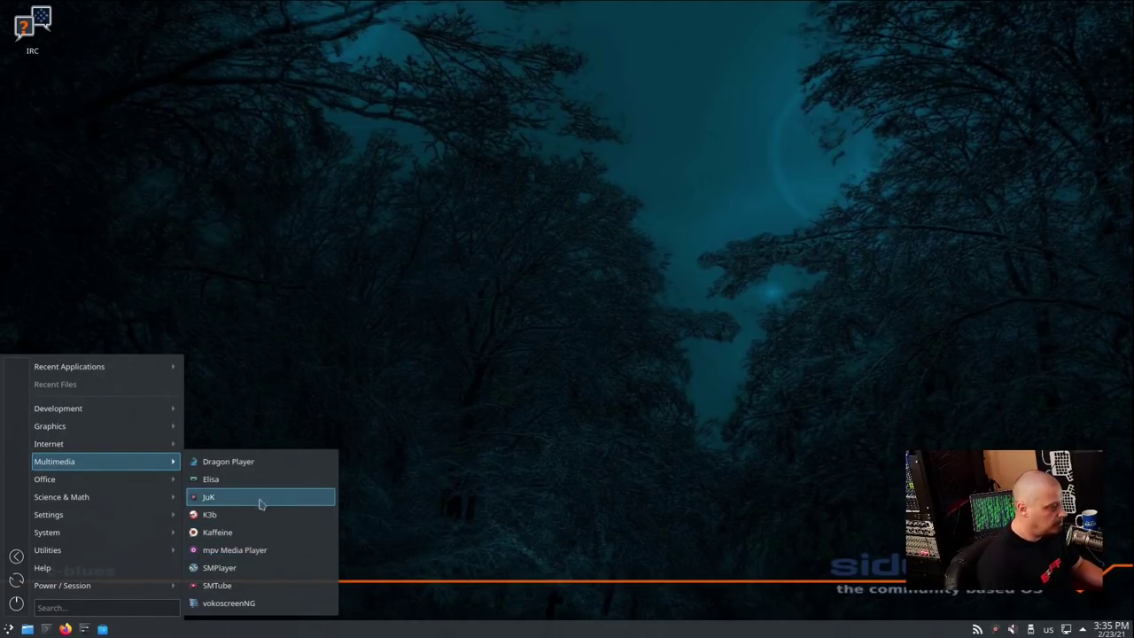
{"action": "left_click", "coordinate": [264, 571]}
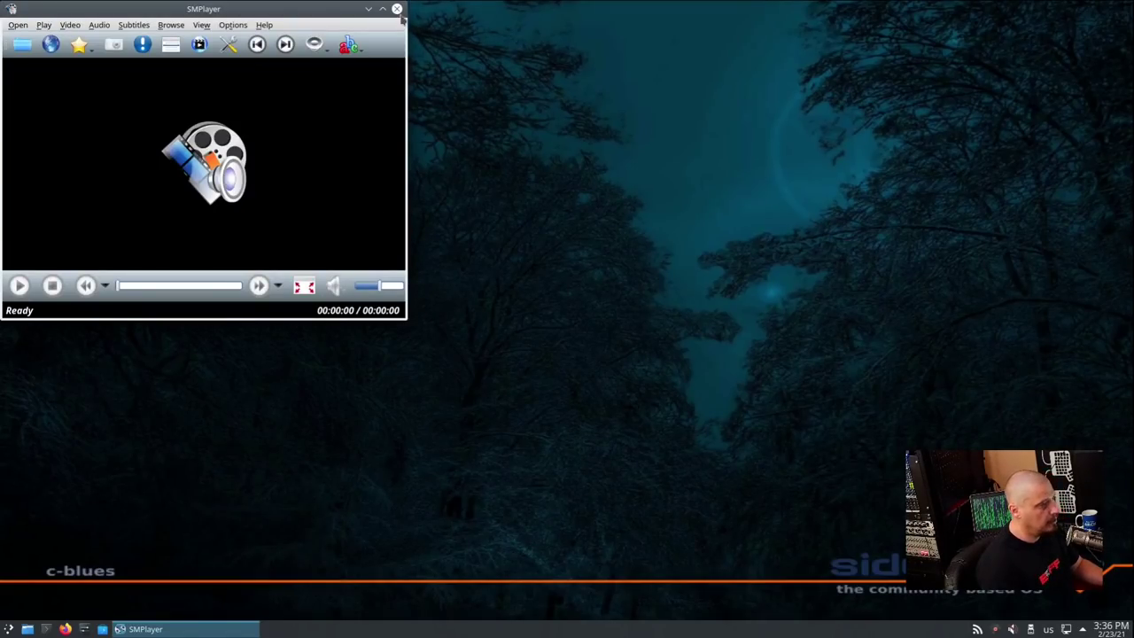
{"action": "left_click", "coordinate": [396, 10]}
Launch the vokoscreenNG screen recorder and close it
{"action": "left_click", "coordinate": [8, 629]}
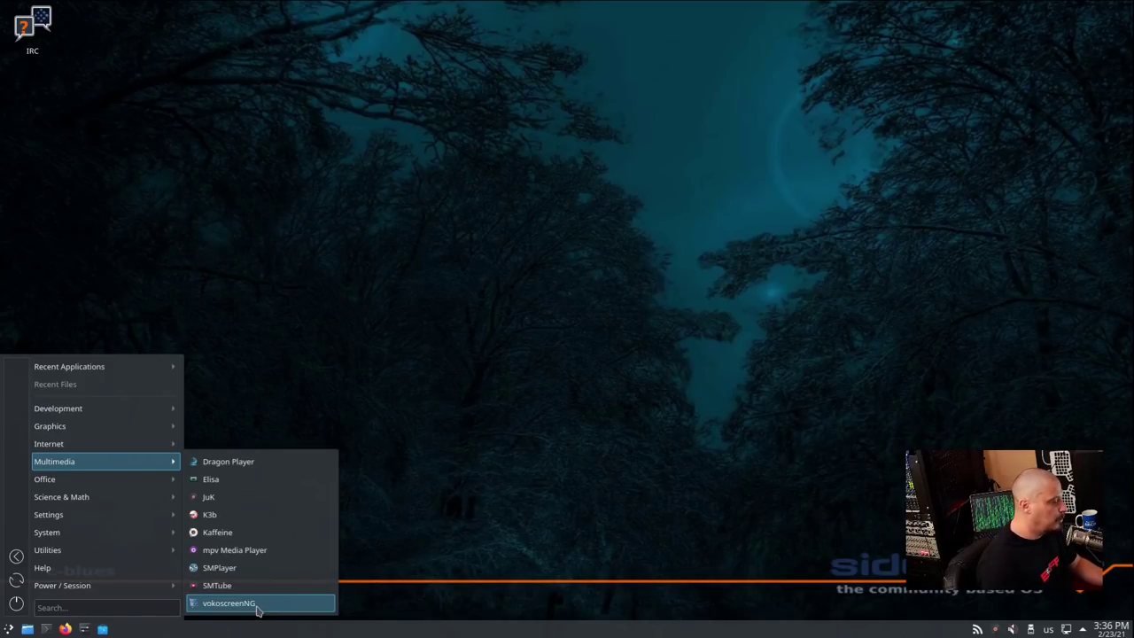
{"action": "left_click", "coordinate": [257, 609]}
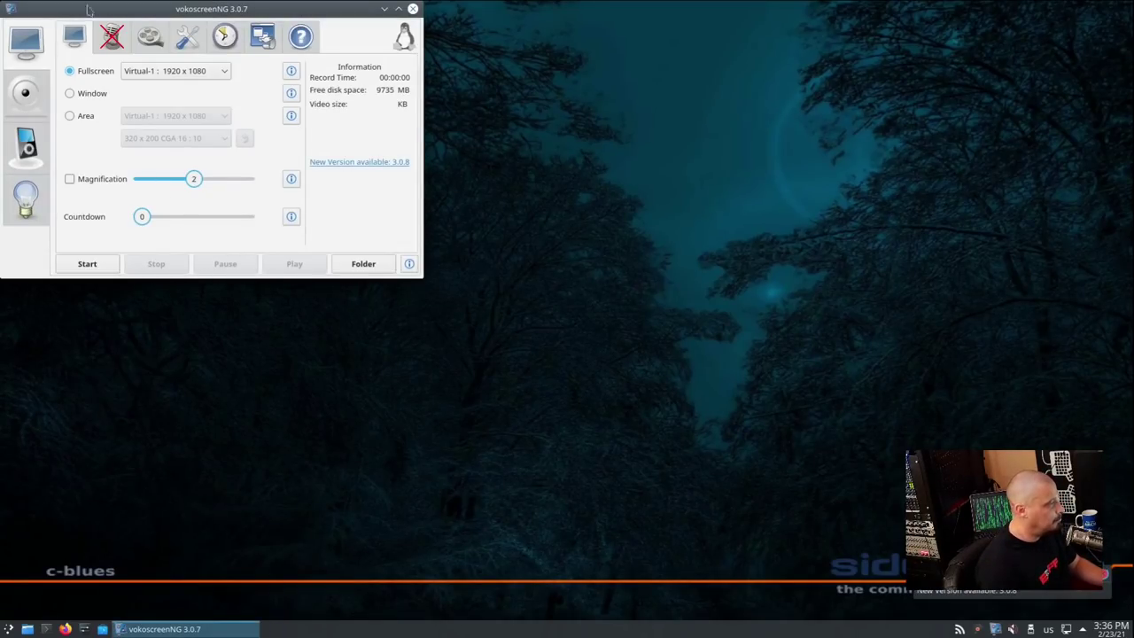
{"action": "left_click", "coordinate": [413, 8]}
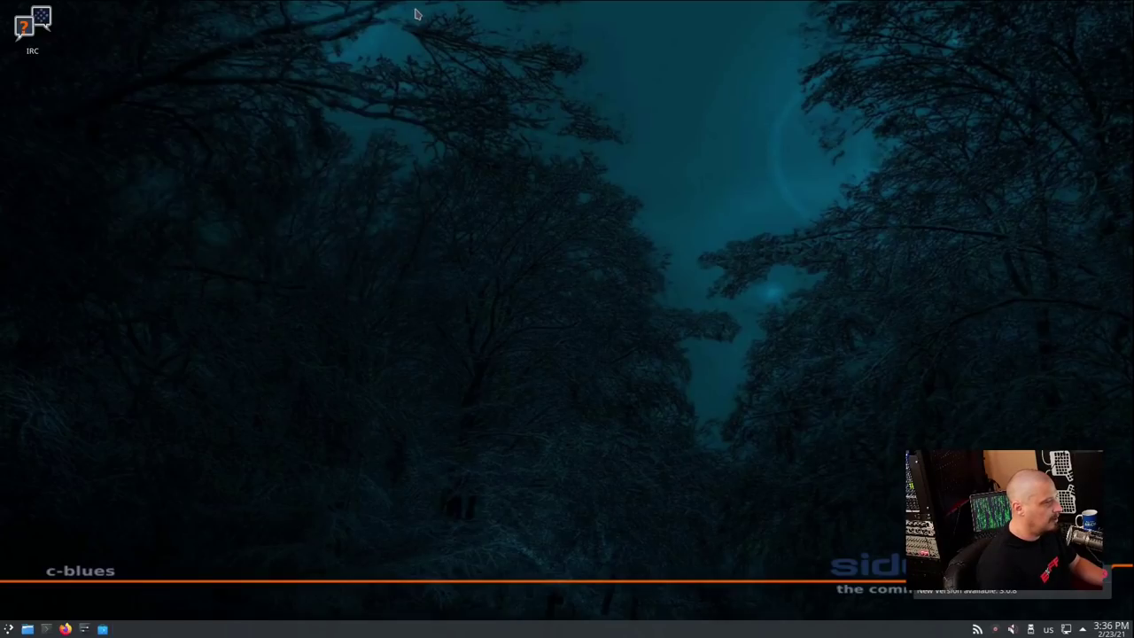
Bring up the launcher's Settings list with Synaptic and System Settings
{"action": "left_click", "coordinate": [8, 629]}
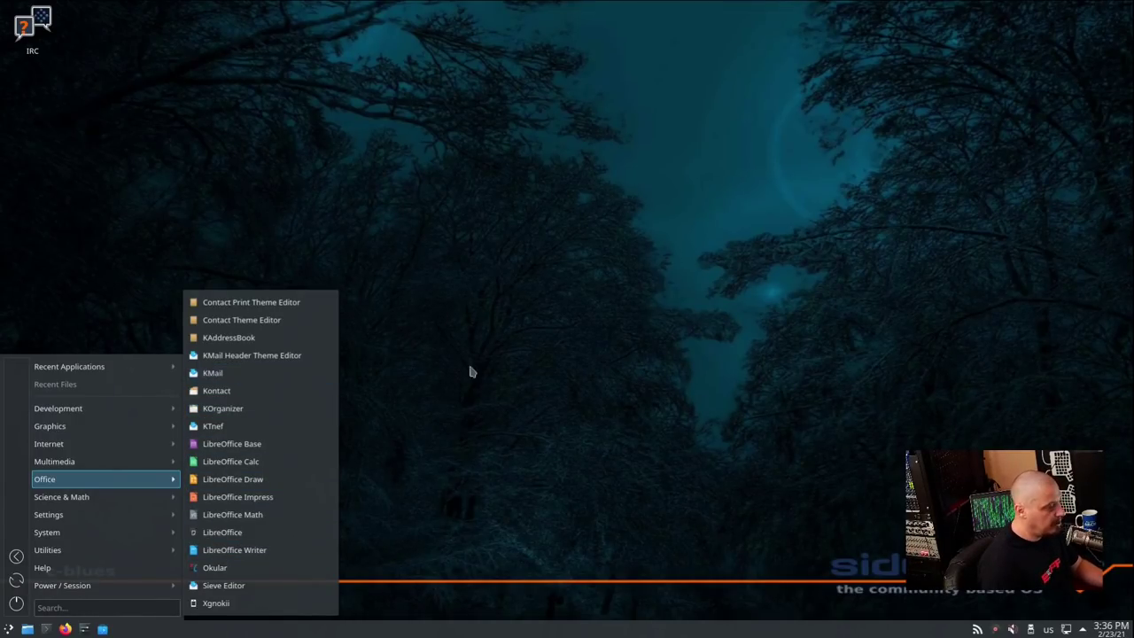
{"action": "left_click", "coordinate": [556, 375]}
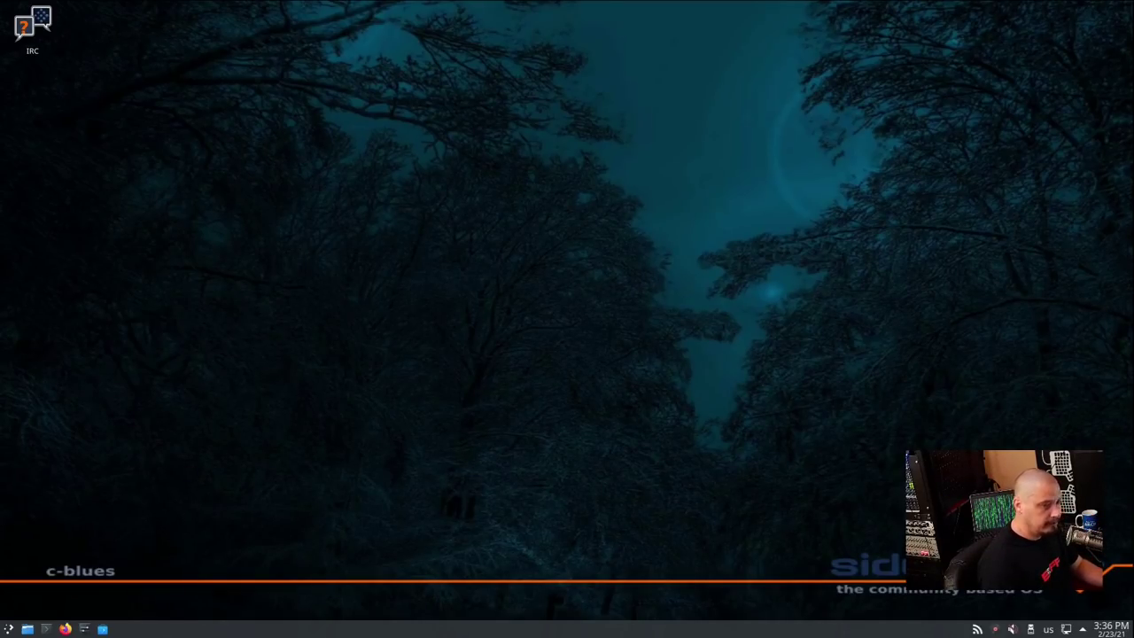
{"action": "left_click", "coordinate": [8, 628]}
{"action": "mouse_move", "coordinate": [103, 501]}
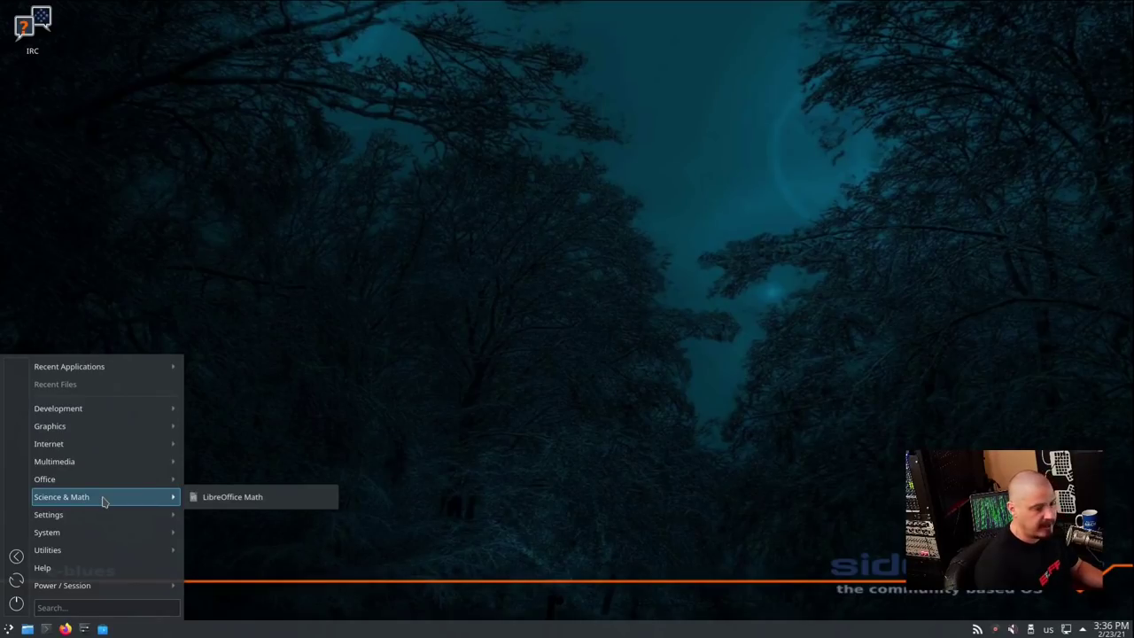
{"action": "mouse_move", "coordinate": [95, 520]}
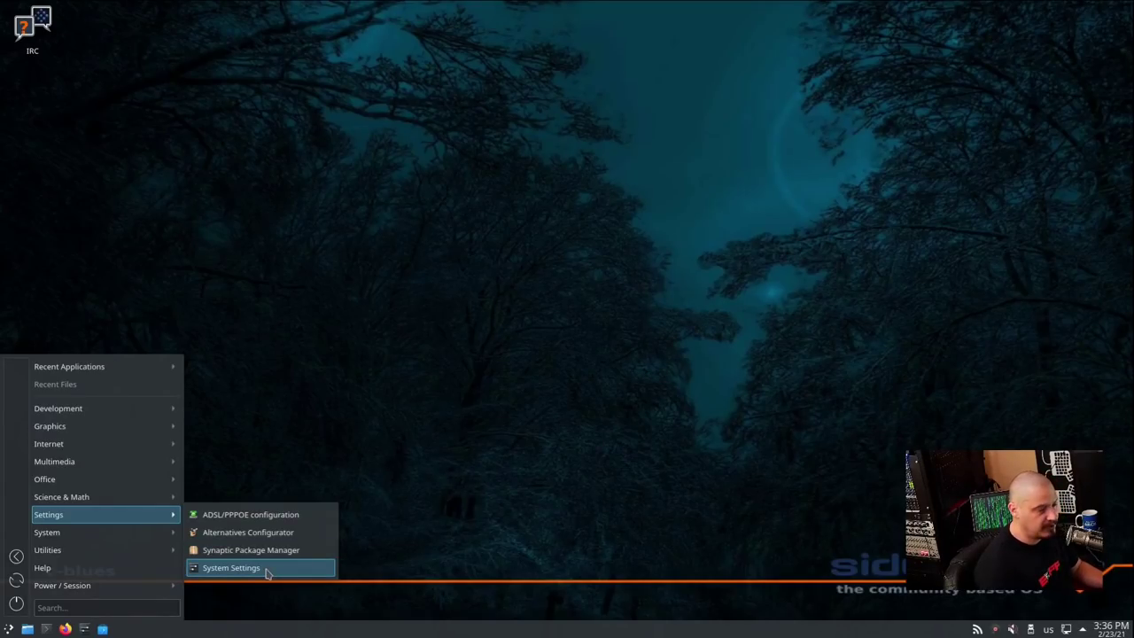
Open System Settings, move it aside, then launch Synaptic Package Manager from Settings
{"action": "left_click", "coordinate": [265, 568]}
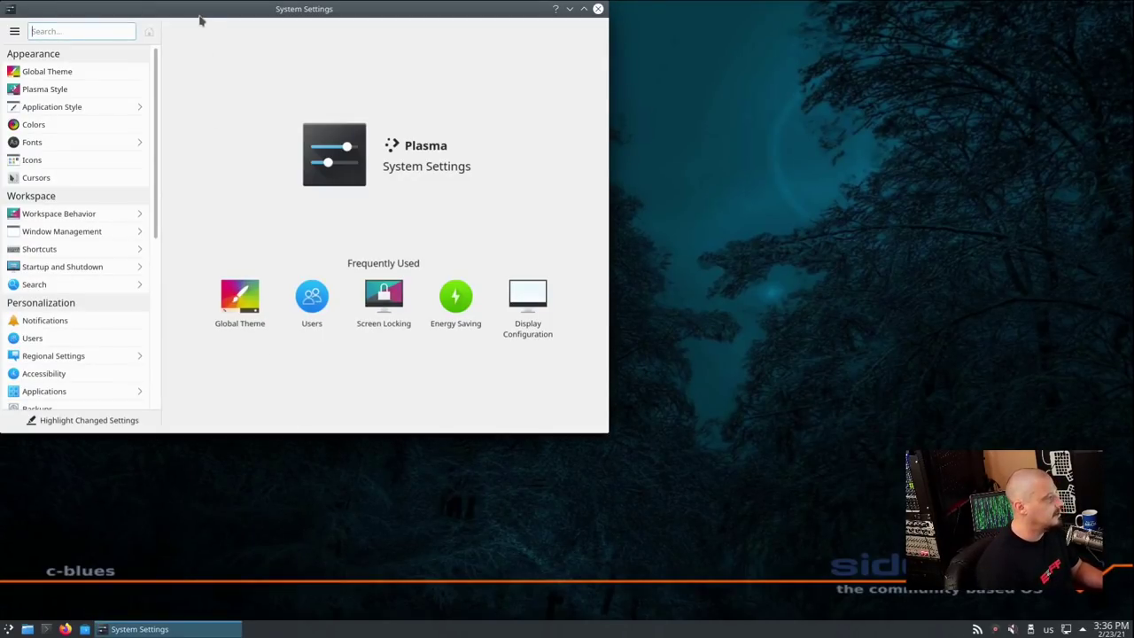
{"action": "left_click_drag", "start_coordinate": [200, 20], "coordinate": [258, 58]}
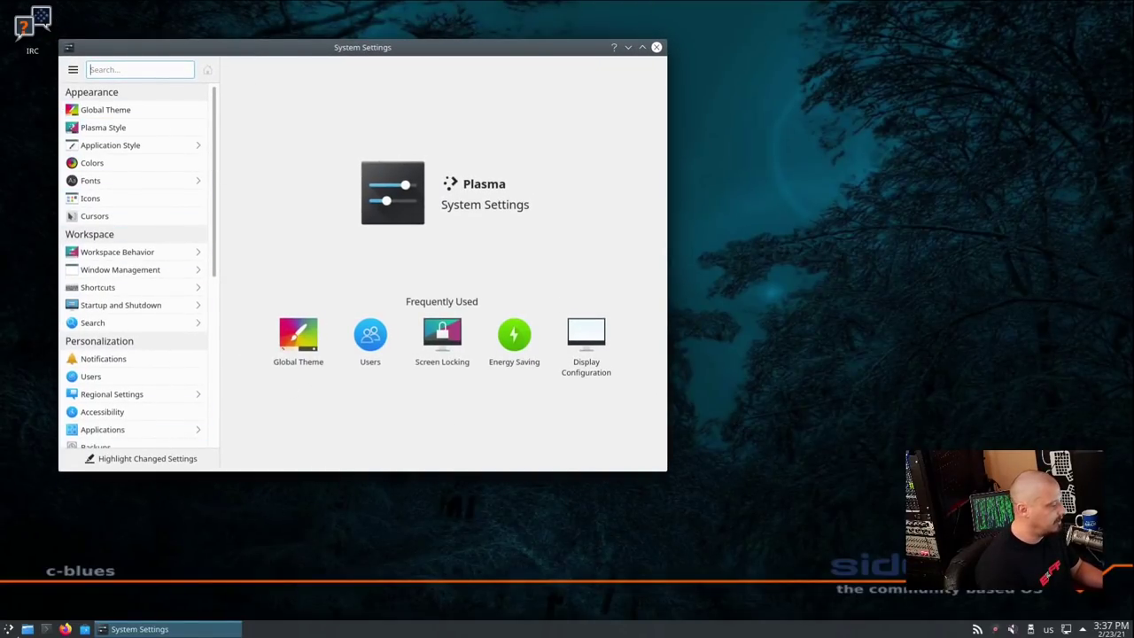
{"action": "left_click", "coordinate": [7, 629]}
{"action": "mouse_move", "coordinate": [124, 542]}
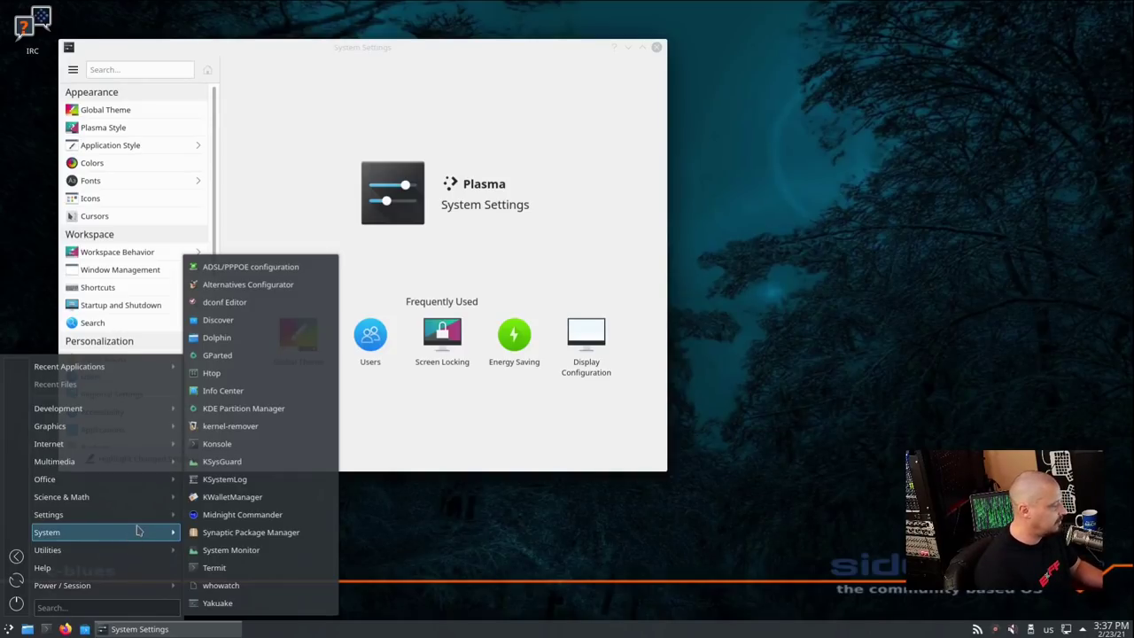
{"action": "mouse_move", "coordinate": [142, 516]}
{"action": "left_click", "coordinate": [324, 549]}
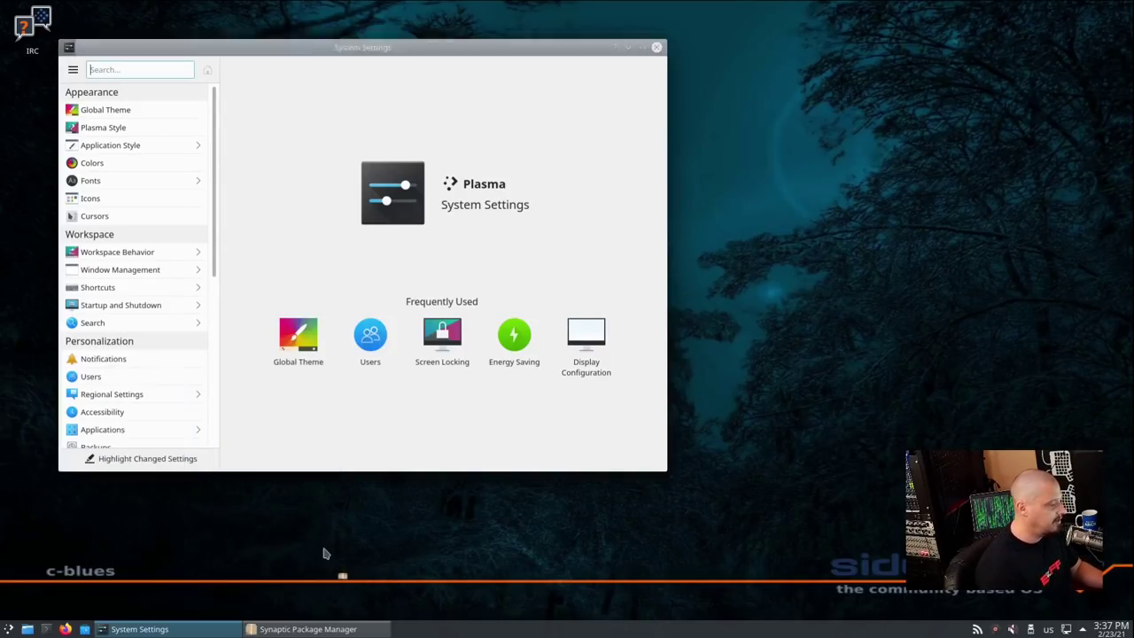
Authorize Synaptic with the root password, dismiss its introduction and maximize the window
{"action": "type", "text": "••"}
{"action": "left_click", "coordinate": [629, 348]}
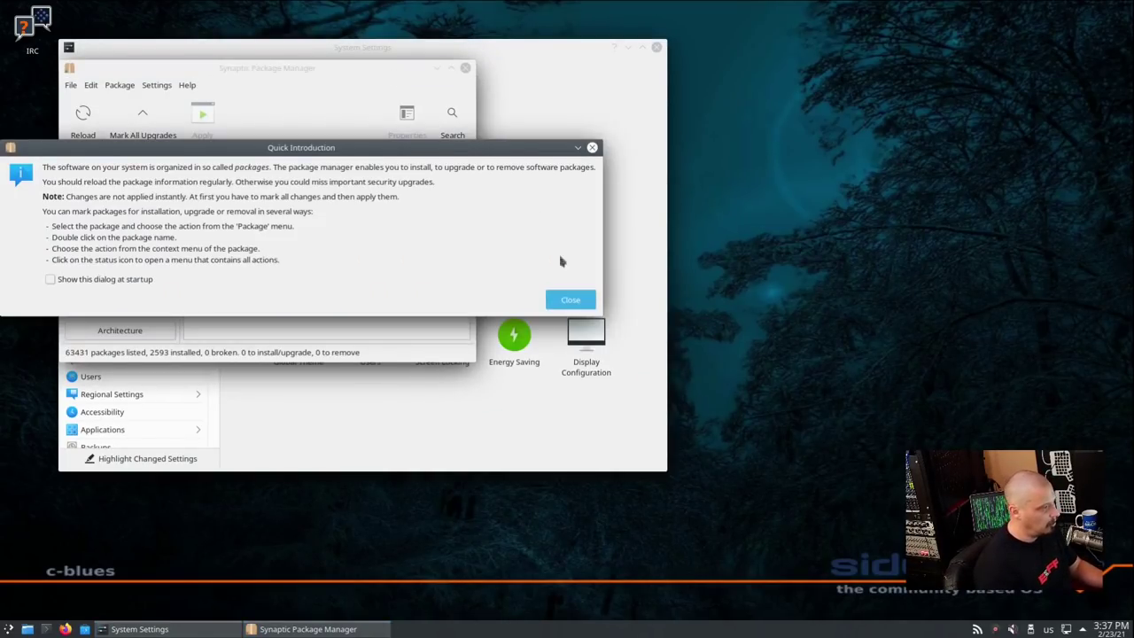
{"action": "left_click", "coordinate": [570, 299]}
{"action": "left_click_drag", "start_coordinate": [317, 68], "coordinate": [757, 126]}
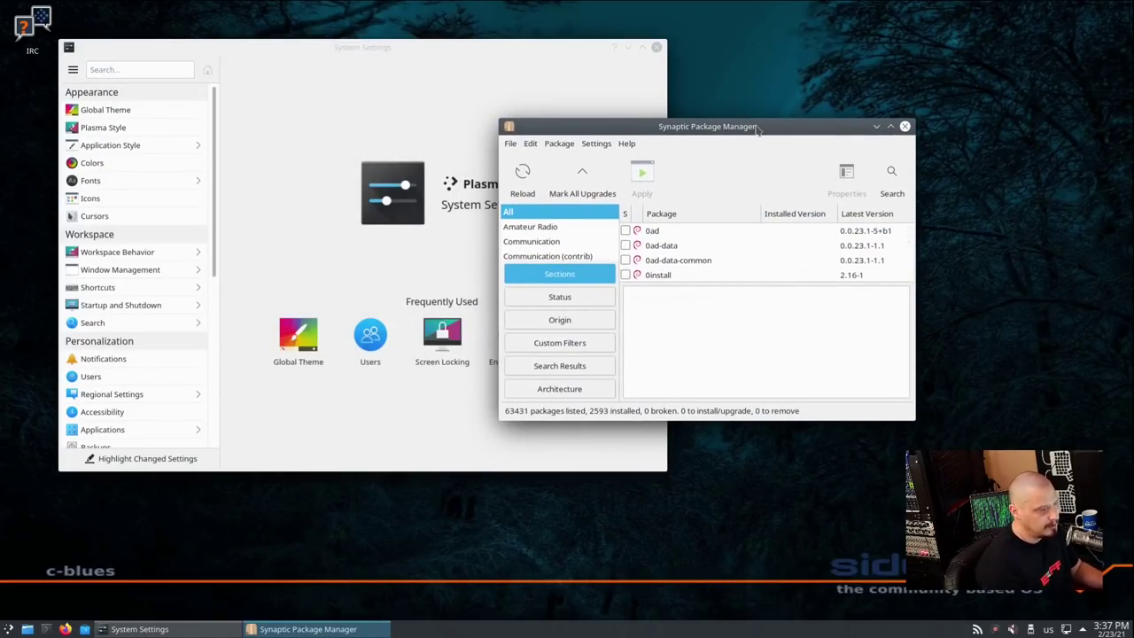
{"action": "double_click", "coordinate": [758, 127]}
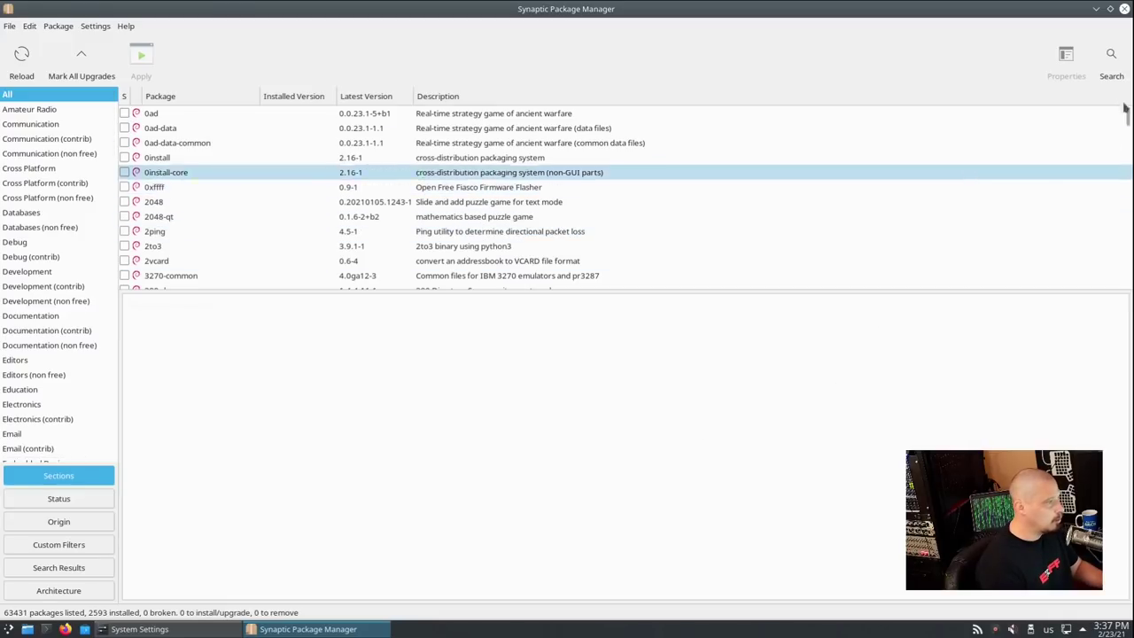
Search Synaptic's packages for 'email'
{"action": "left_click", "coordinate": [1110, 55]}
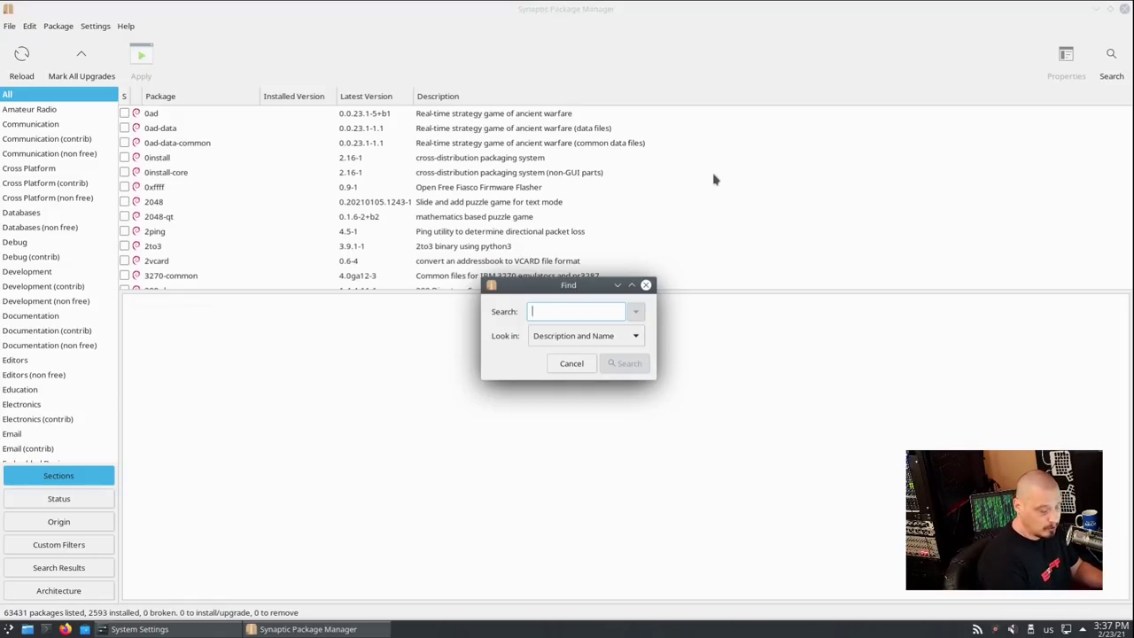
{"action": "type", "text": "email"}
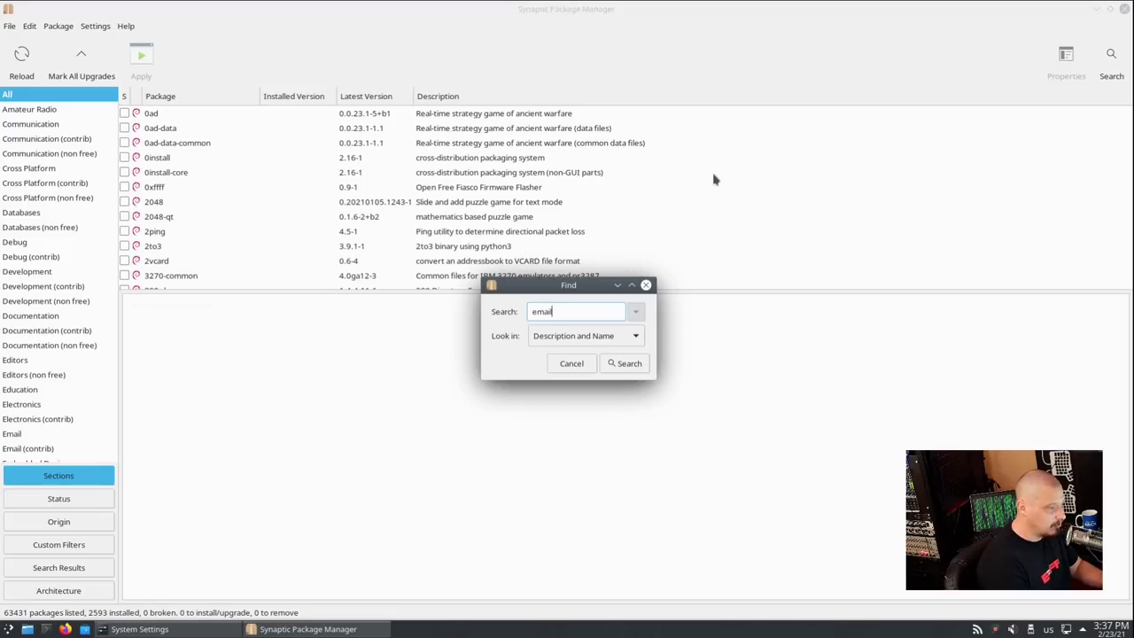
{"action": "key", "text": "Return"}
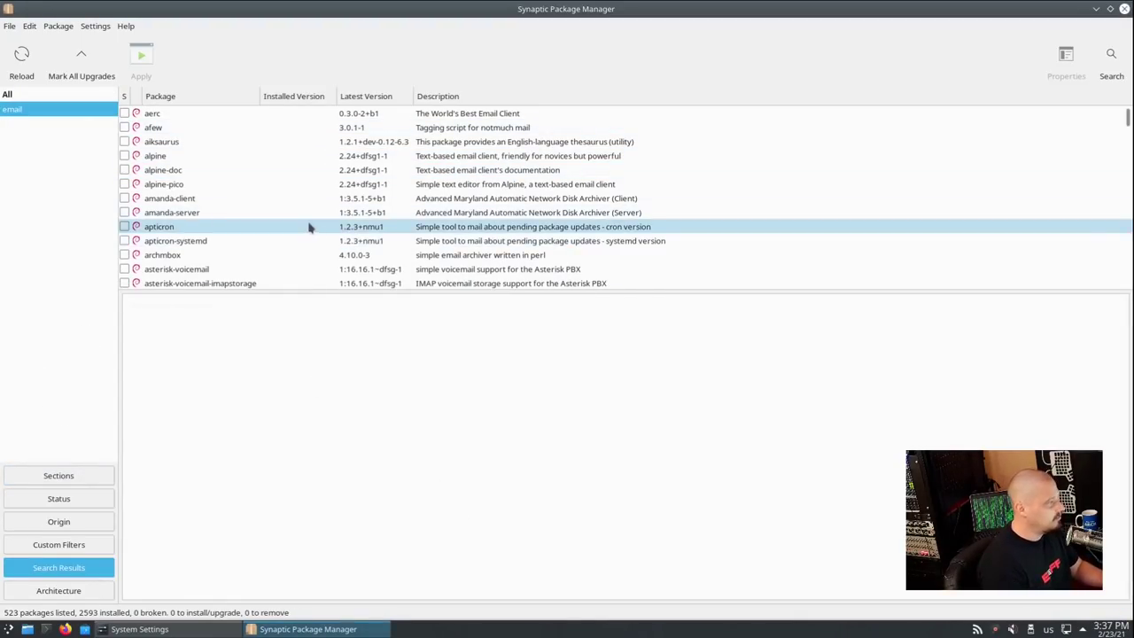
Scroll the email results down to the g-packages and show a package description
{"action": "scroll", "coordinate": [310, 221], "scroll_direction": "down", "scroll_amount": 20}
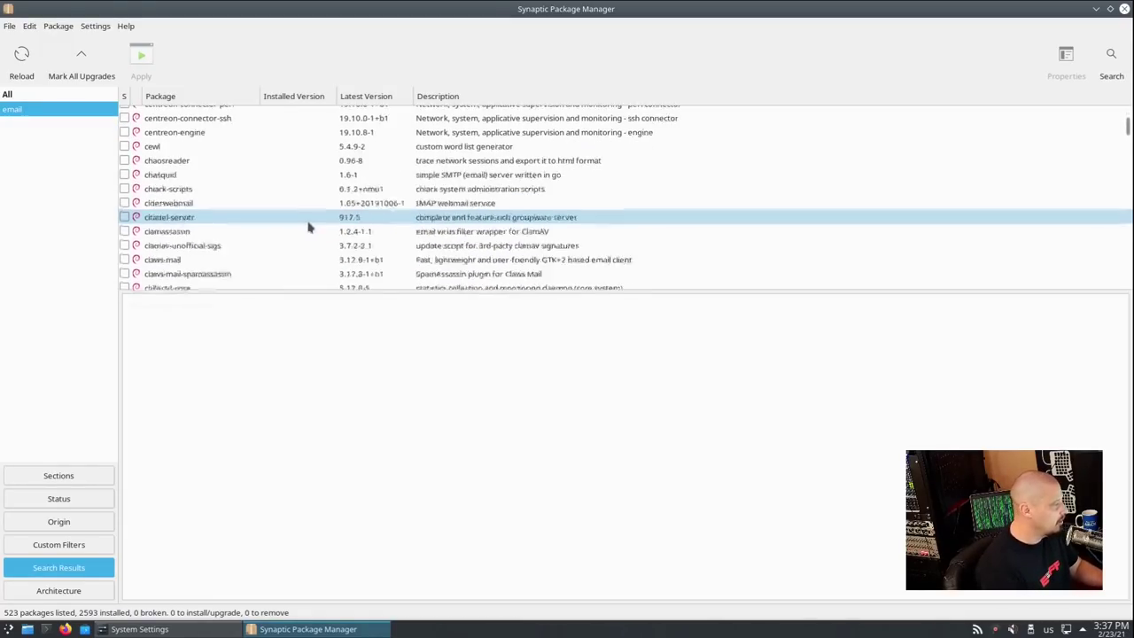
{"action": "scroll", "coordinate": [316, 207], "scroll_direction": "up", "scroll_amount": 3}
{"action": "left_click", "coordinate": [318, 142]}
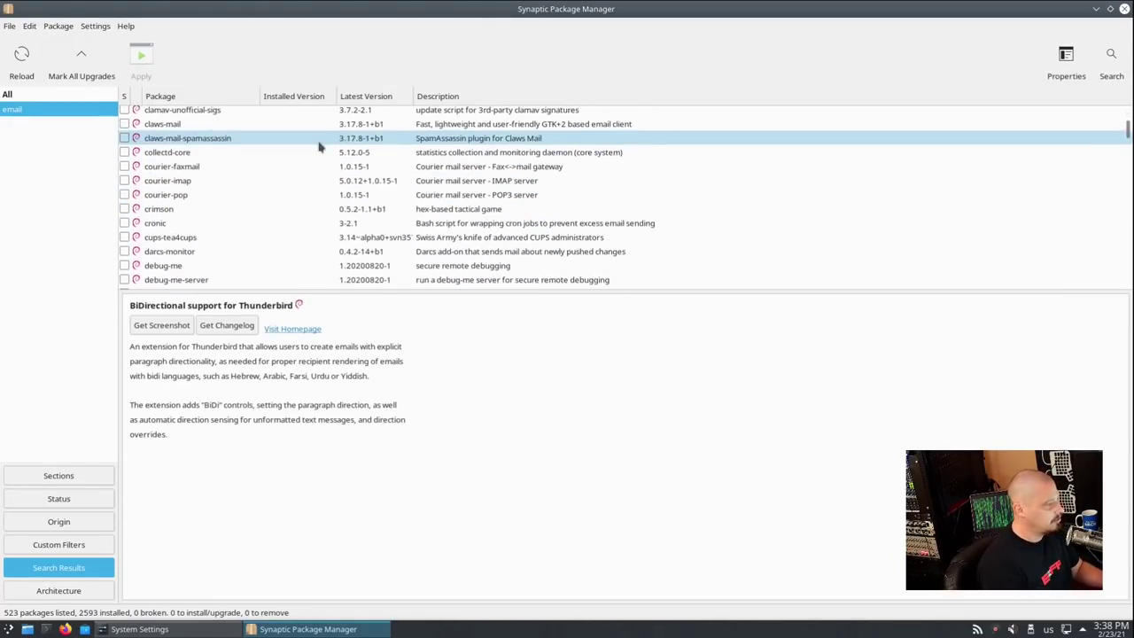
{"action": "scroll", "coordinate": [241, 210], "scroll_direction": "down", "scroll_amount": 5}
{"action": "scroll", "coordinate": [241, 210], "scroll_direction": "down", "scroll_amount": 15}
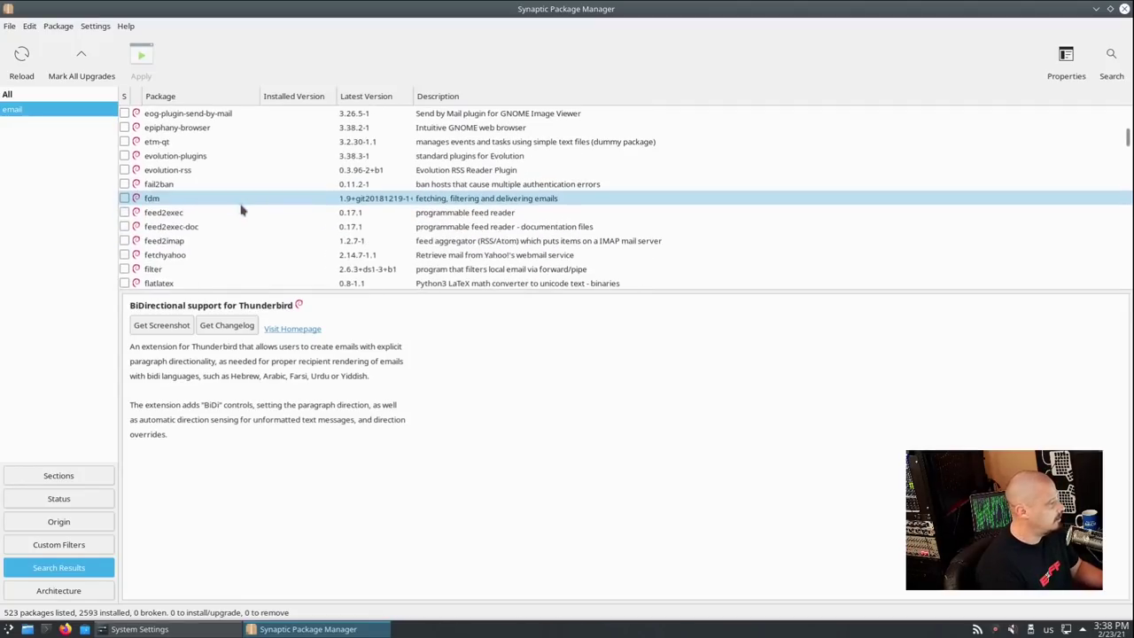
{"action": "scroll", "coordinate": [241, 210], "scroll_direction": "down", "scroll_amount": 5}
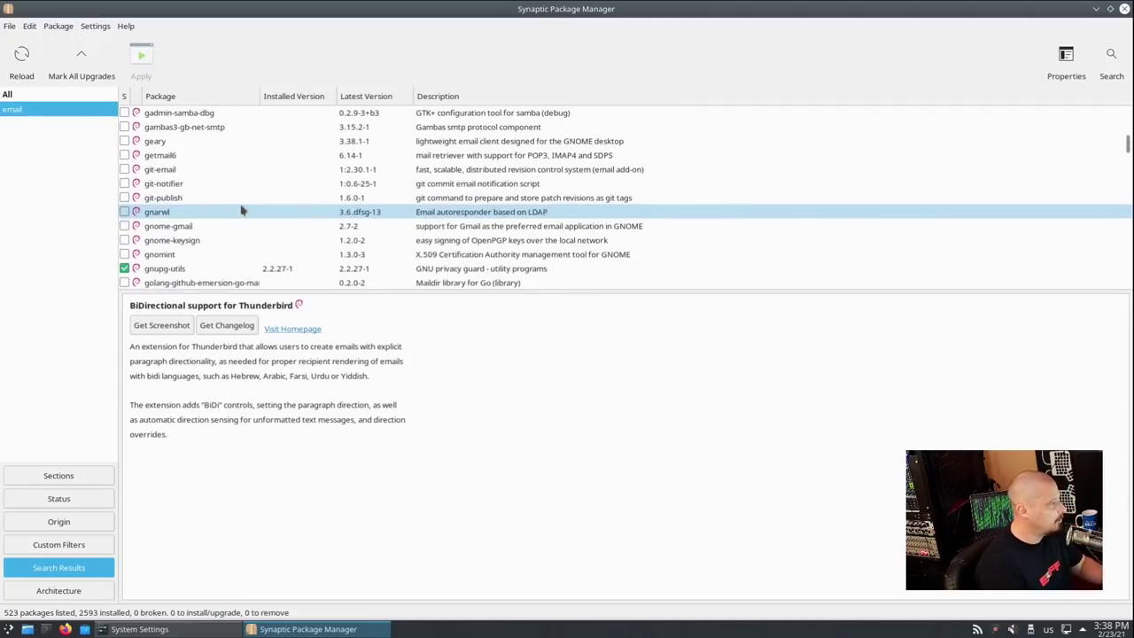
{"action": "scroll", "coordinate": [240, 210], "scroll_direction": "down", "scroll_amount": 5}
{"action": "scroll", "coordinate": [241, 210], "scroll_direction": "up", "scroll_amount": 8}
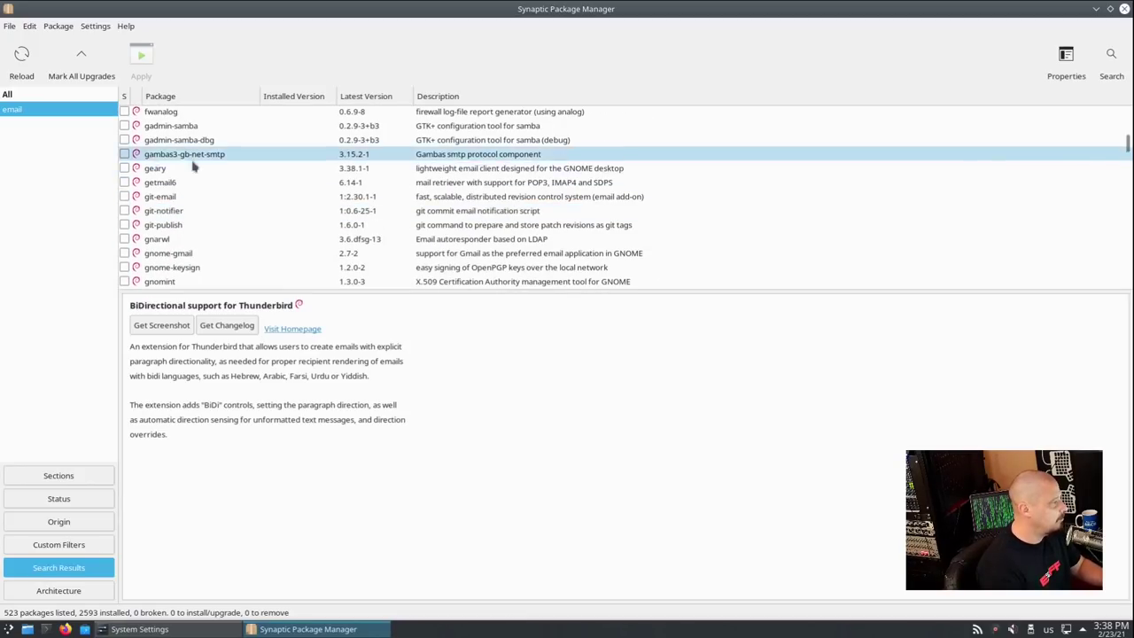
Mark geary for installation with its 29 required packages and apply the changes
{"action": "left_click", "coordinate": [149, 170]}
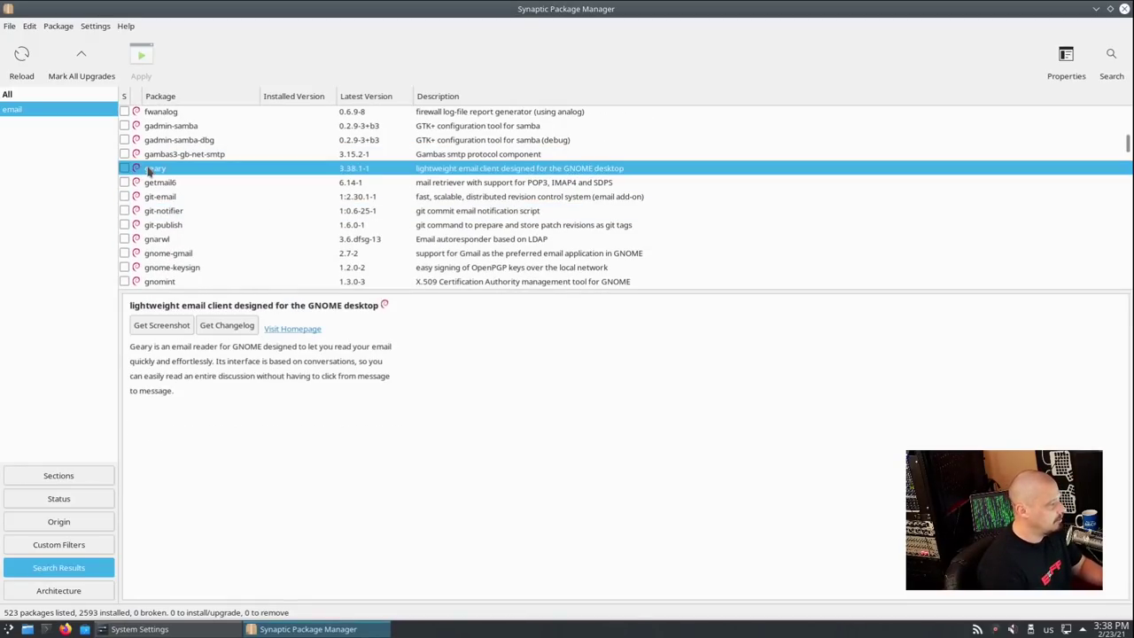
{"action": "left_click", "coordinate": [124, 168]}
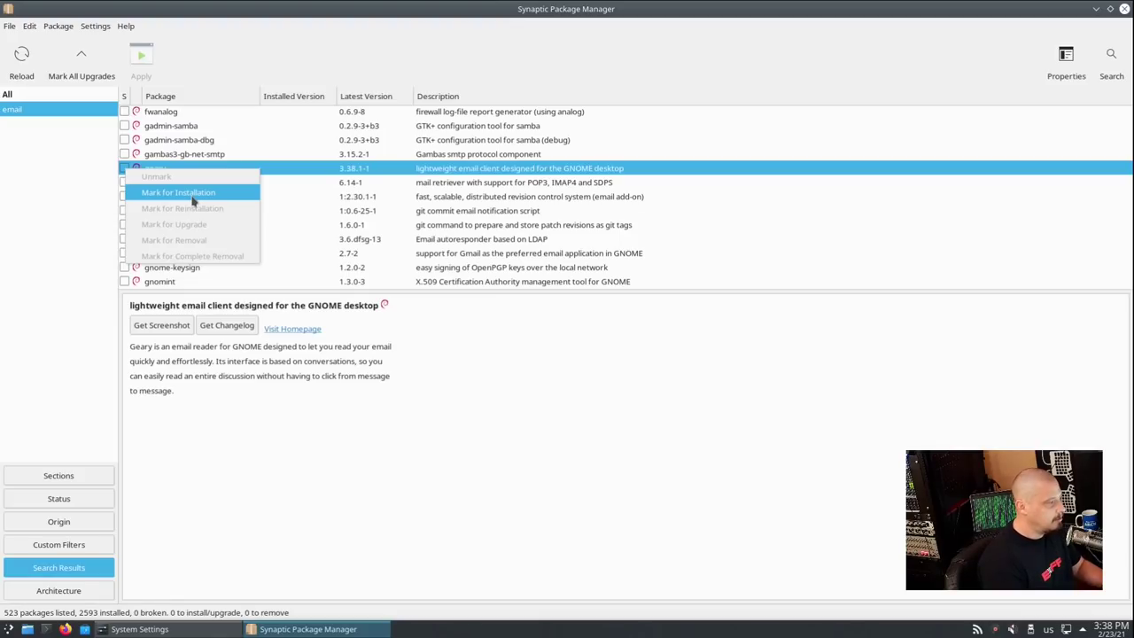
{"action": "left_click", "coordinate": [193, 196]}
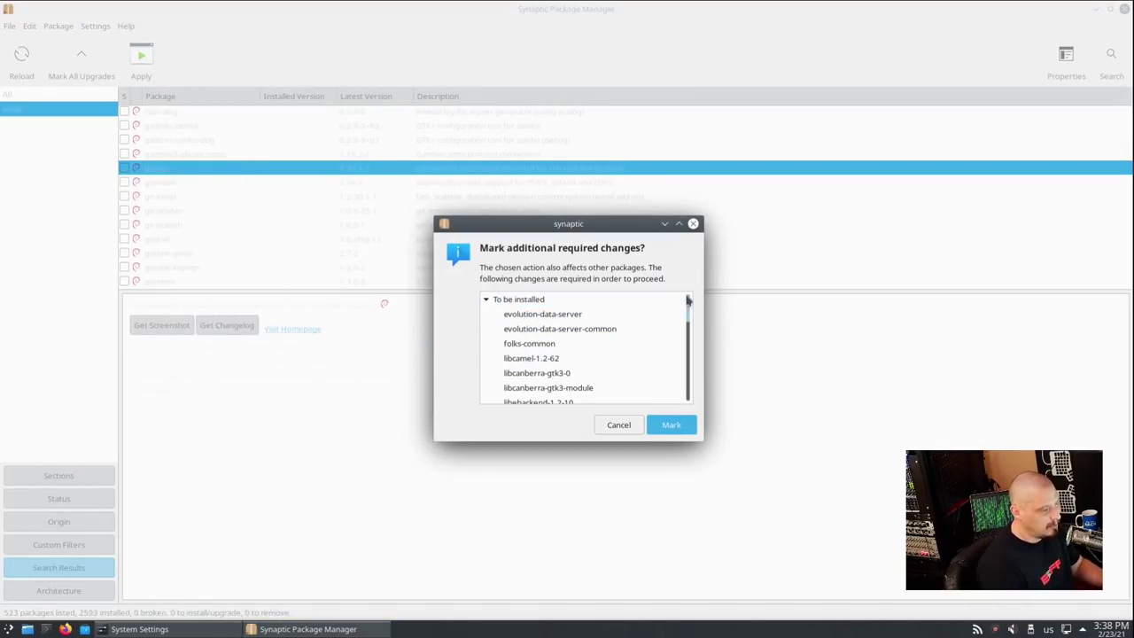
{"action": "mouse_move", "coordinate": [684, 300]}
{"action": "left_mouse_down"}
{"action": "mouse_move", "coordinate": [695, 391]}
{"action": "mouse_move", "coordinate": [688, 305]}
{"action": "left_mouse_up"}
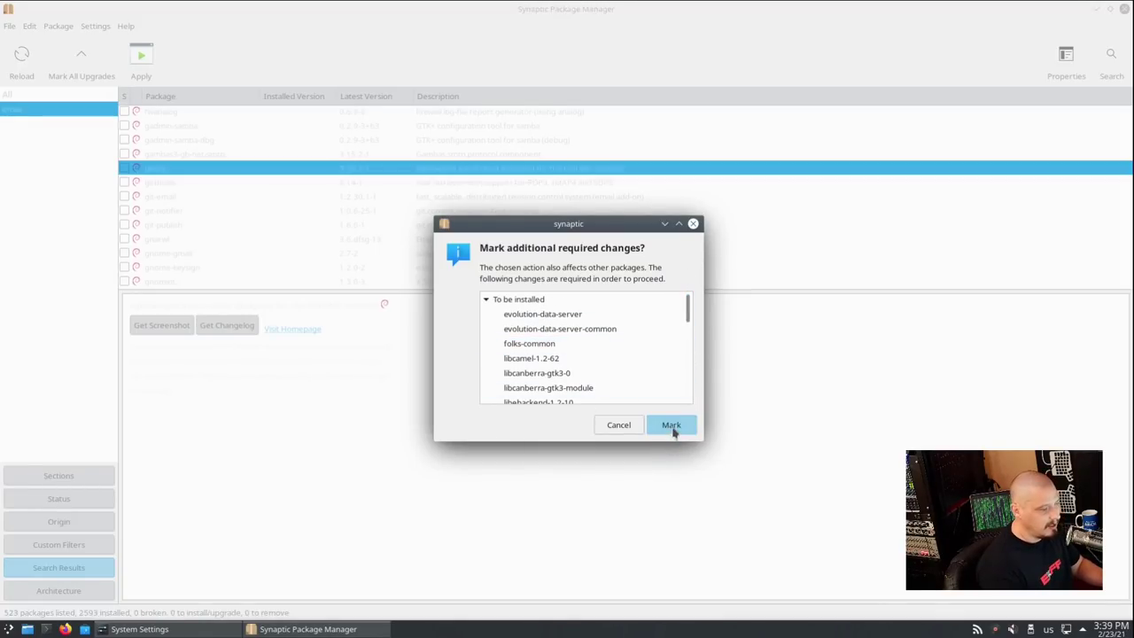
{"action": "left_click", "coordinate": [672, 427]}
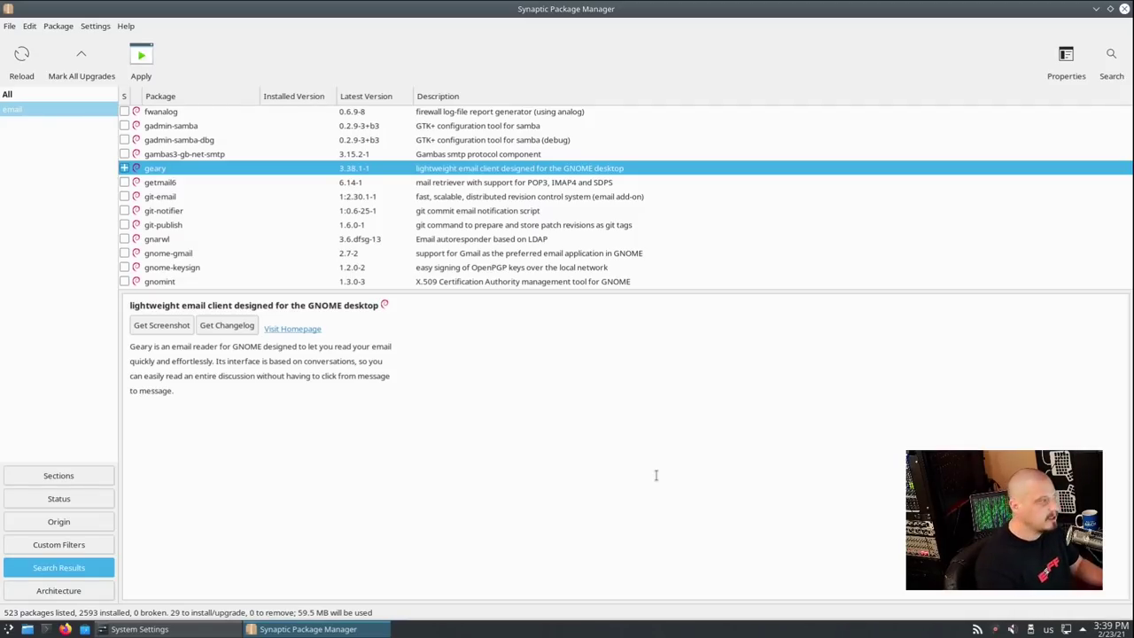
{"action": "left_click", "coordinate": [141, 56]}
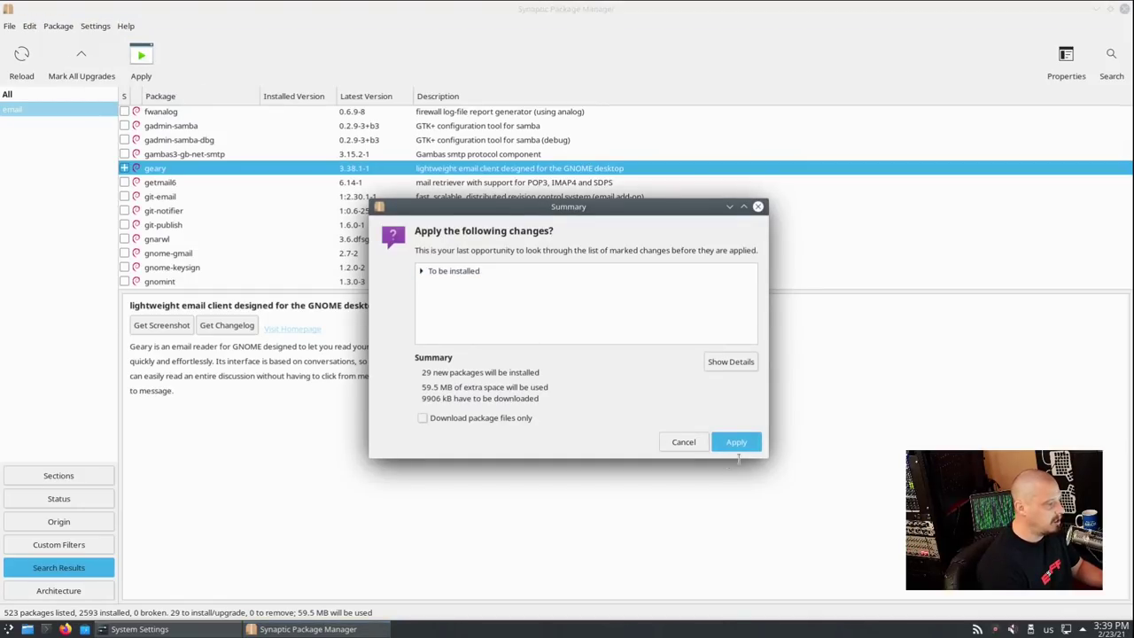
{"action": "left_click", "coordinate": [739, 442]}
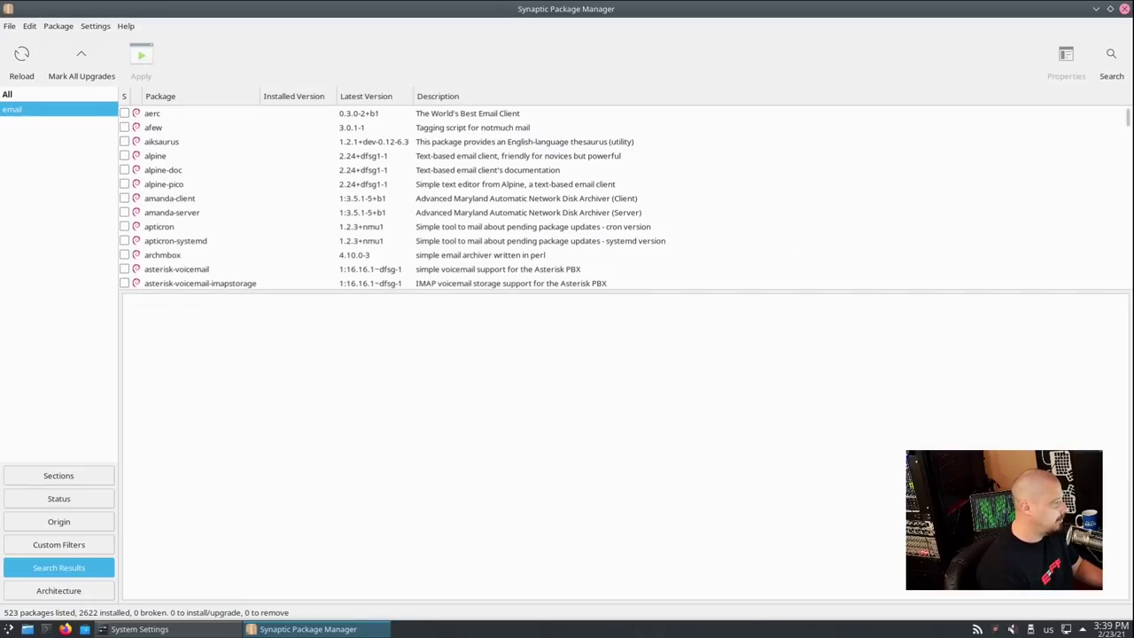
Close Synaptic, start Geary from the Internet menu, and close its Welcome window
{"action": "left_click", "coordinate": [1124, 8]}
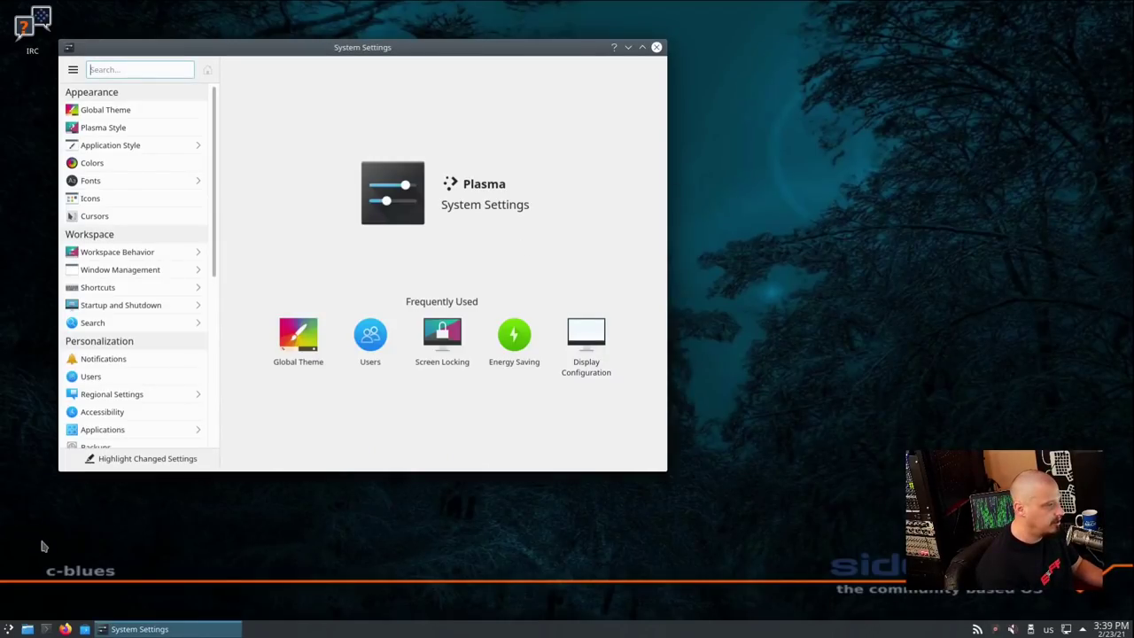
{"action": "left_click", "coordinate": [8, 629]}
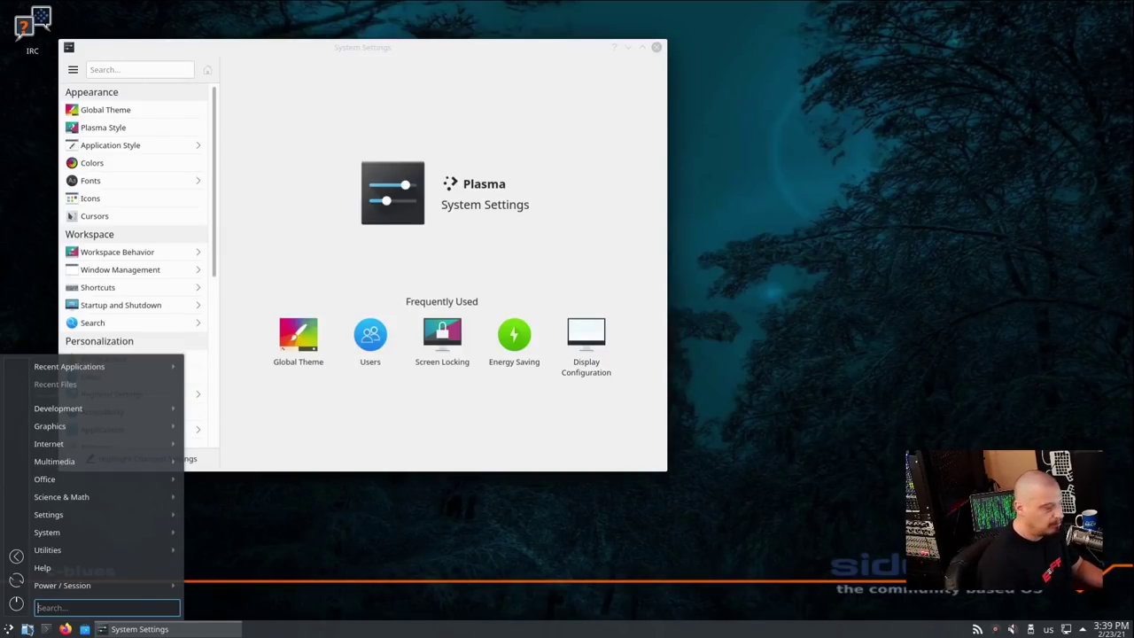
{"action": "mouse_move", "coordinate": [111, 465]}
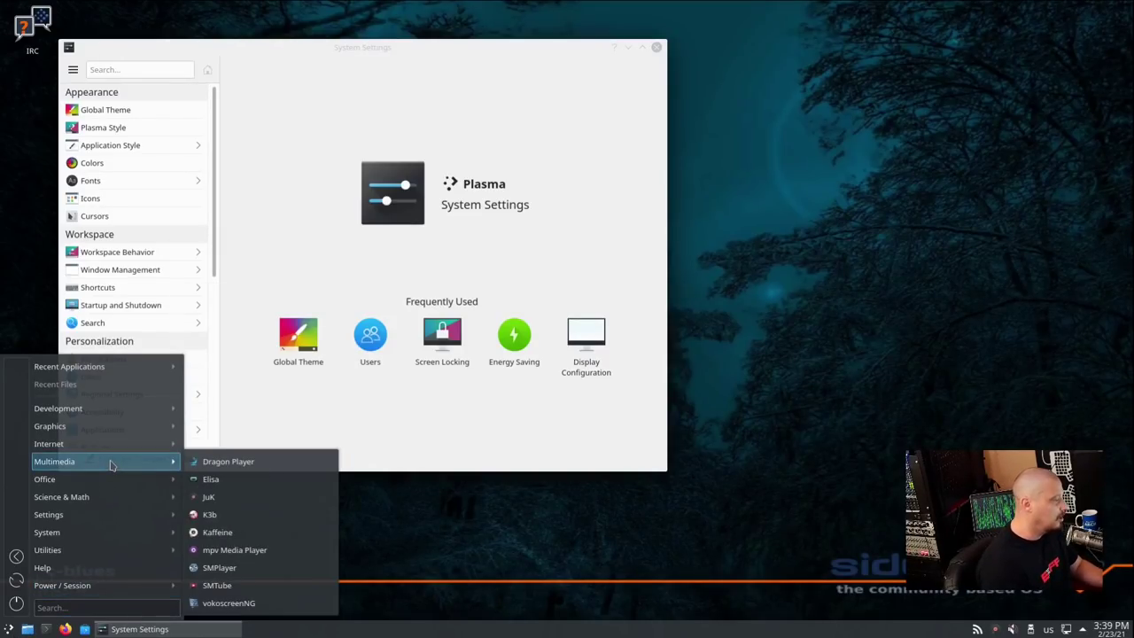
{"action": "mouse_move", "coordinate": [126, 445]}
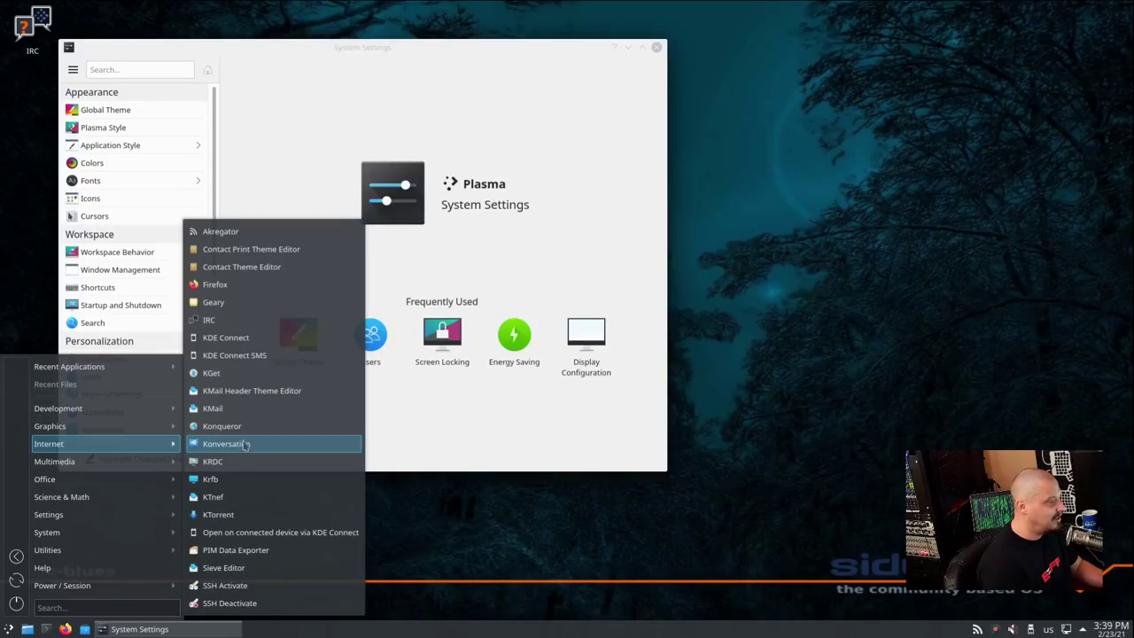
{"action": "left_click", "coordinate": [238, 306]}
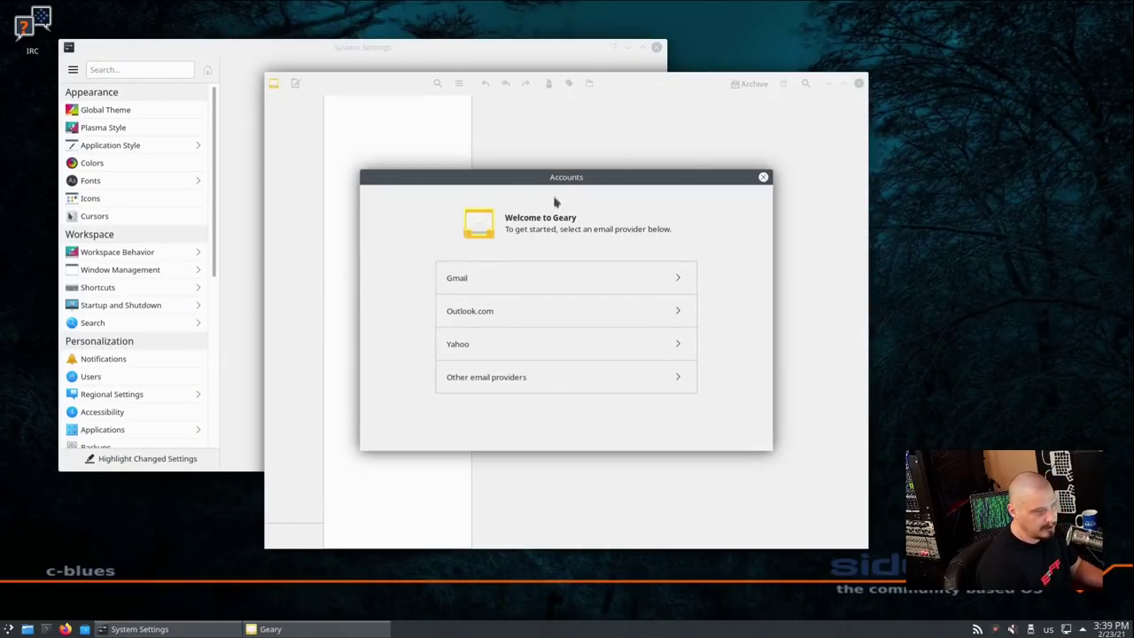
{"action": "left_click", "coordinate": [763, 178]}
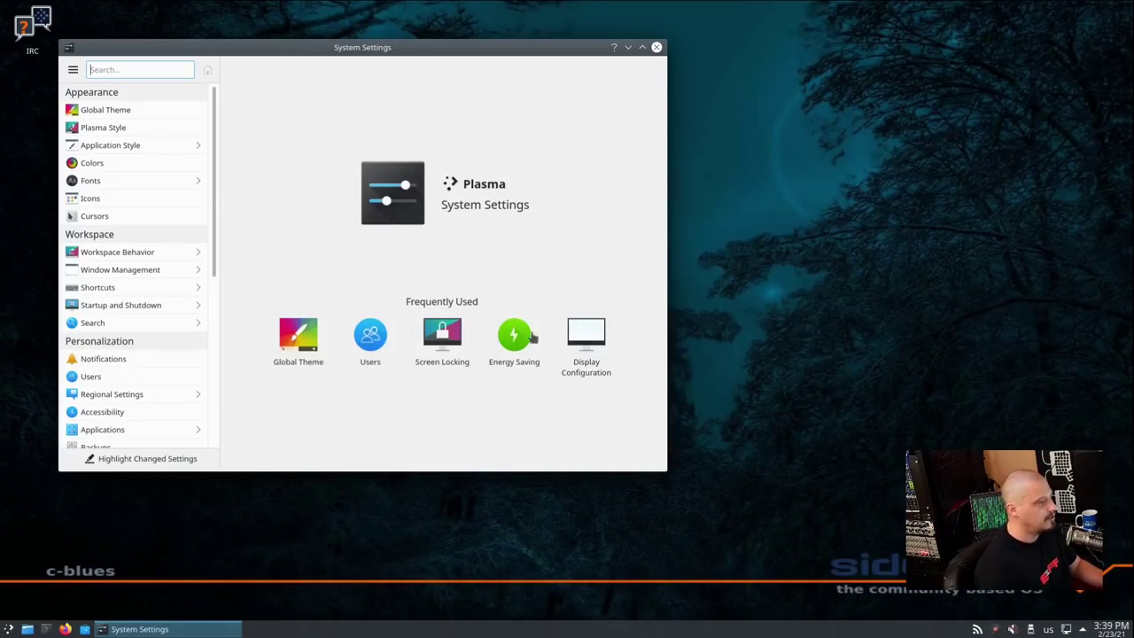
Apply Breeze Dark as the Global Theme and minimize System Settings
{"action": "left_click", "coordinate": [111, 110]}
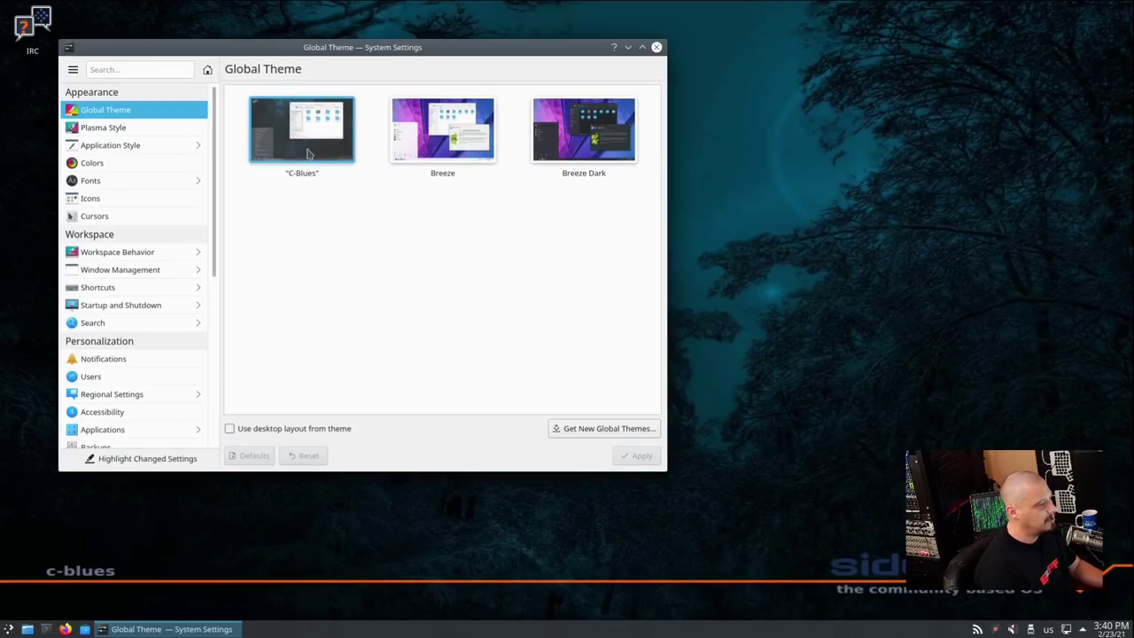
{"action": "left_click", "coordinate": [479, 153]}
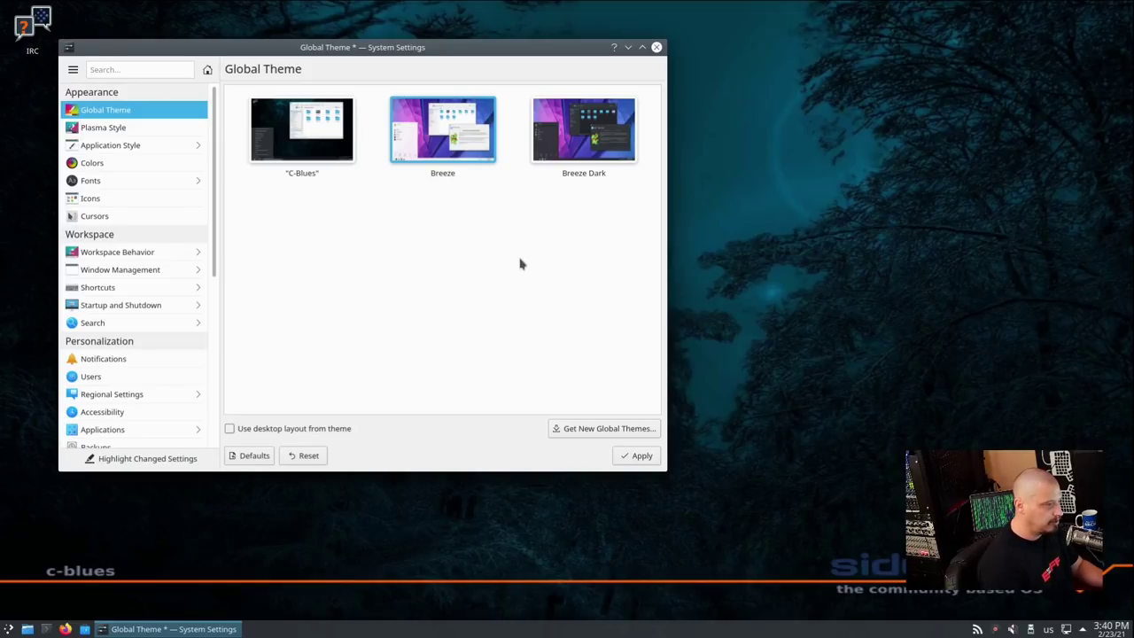
{"action": "left_click", "coordinate": [553, 145]}
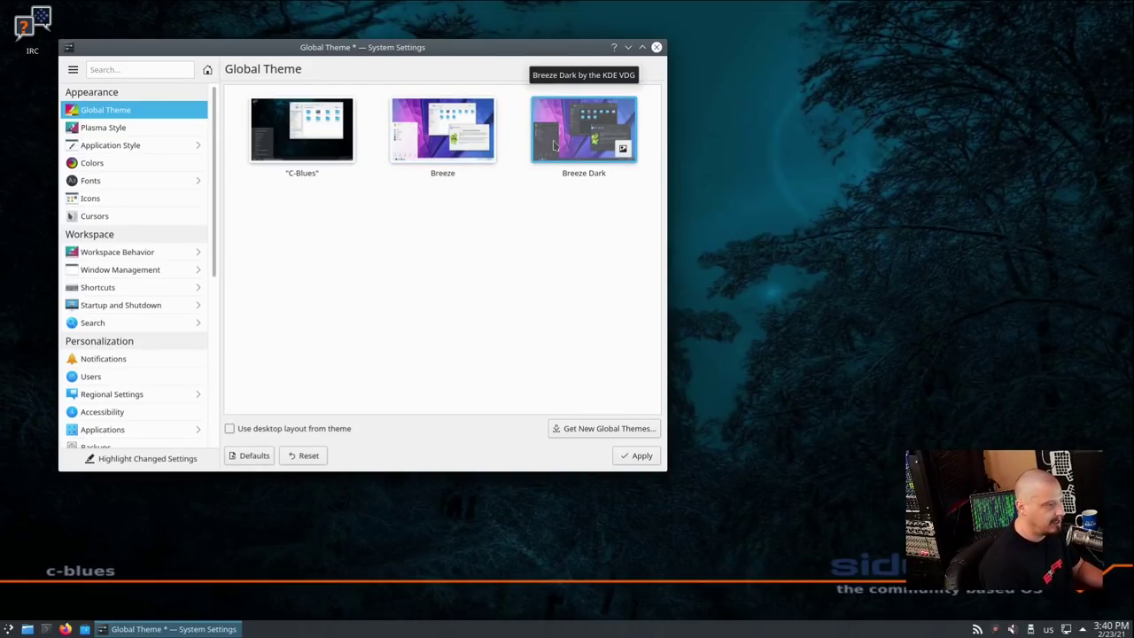
{"action": "left_click", "coordinate": [641, 457]}
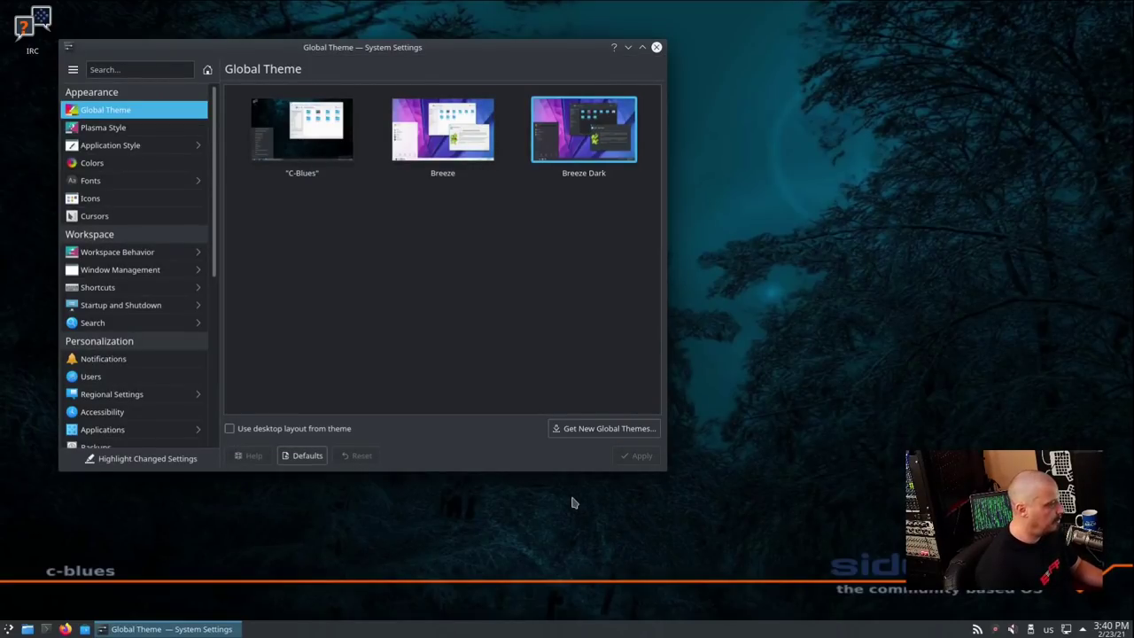
{"action": "left_click", "coordinate": [628, 47]}
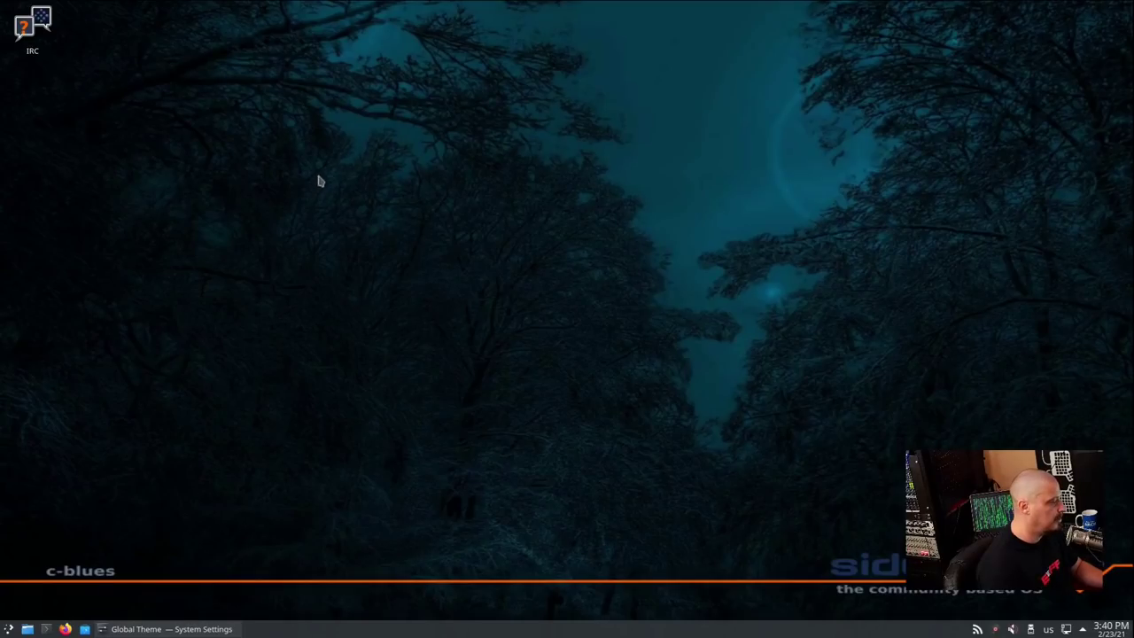
Open the desktop wallpaper settings and apply the Joy Inksplat wallpaper
{"action": "right_click", "coordinate": [333, 139]}
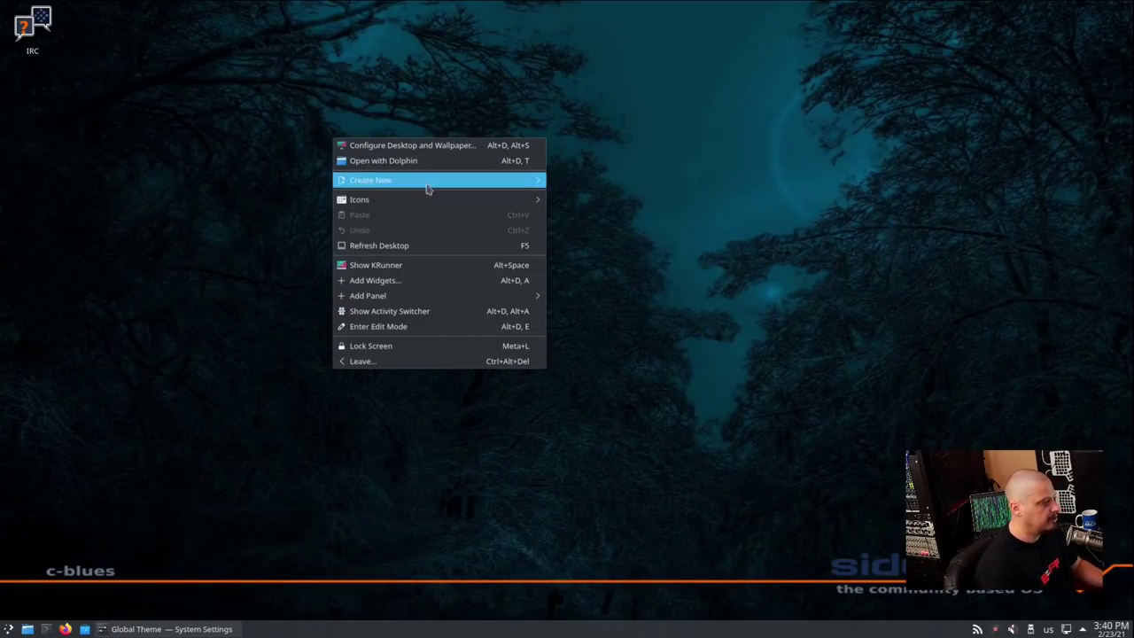
{"action": "left_click", "coordinate": [418, 149]}
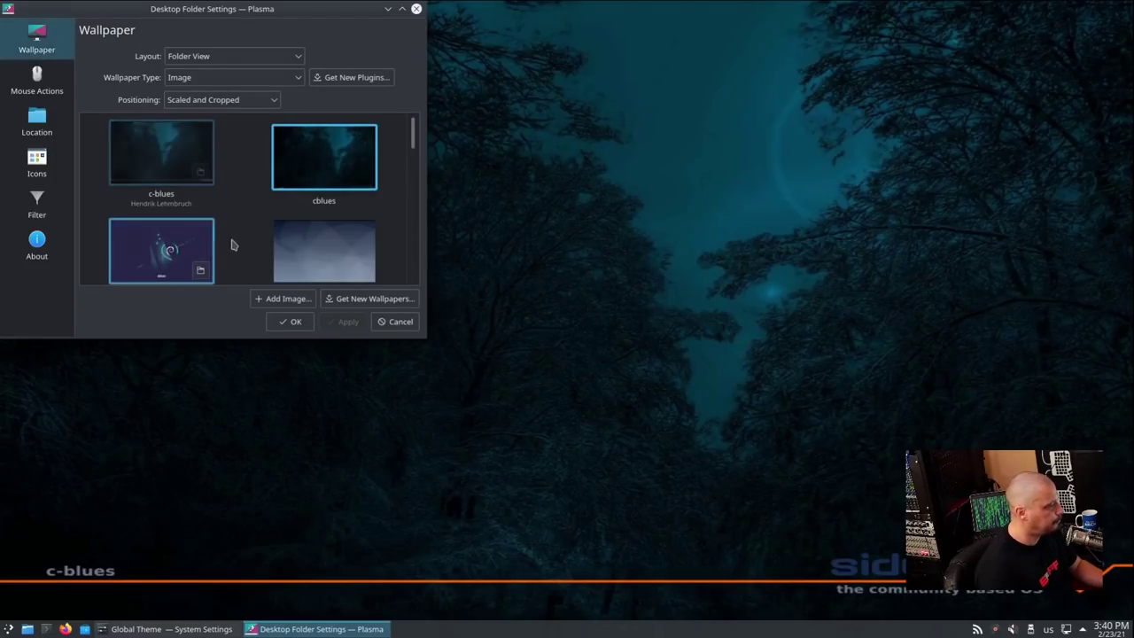
{"action": "scroll", "coordinate": [232, 246], "scroll_direction": "down", "scroll_amount": 1}
{"action": "scroll", "coordinate": [232, 245], "scroll_direction": "down", "scroll_amount": 2}
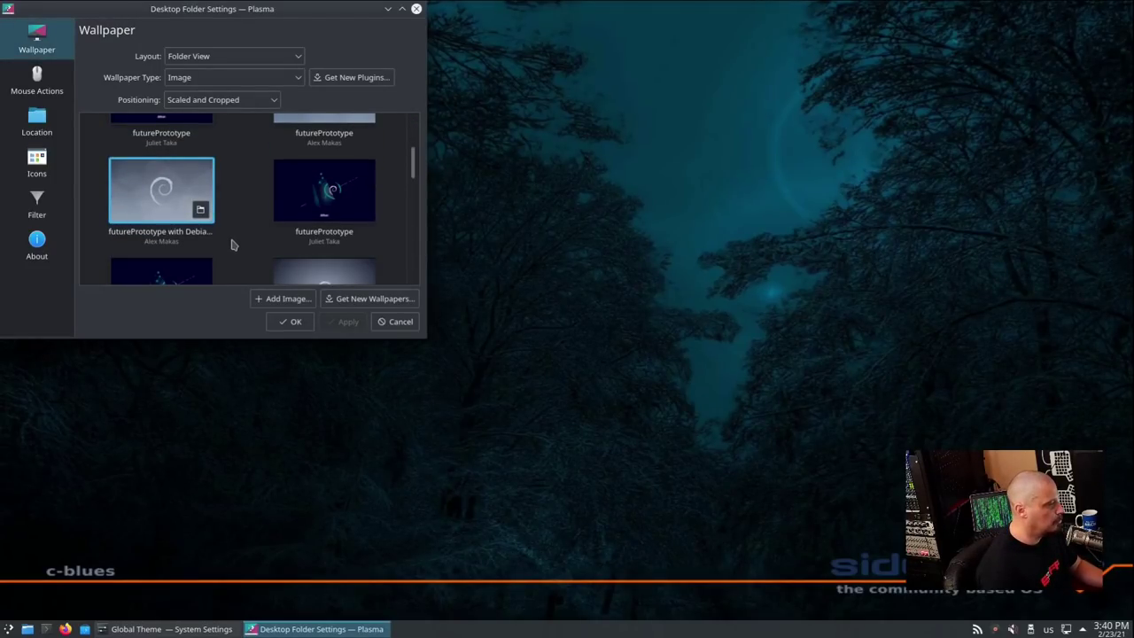
{"action": "scroll", "coordinate": [228, 205], "scroll_direction": "down", "scroll_amount": 3}
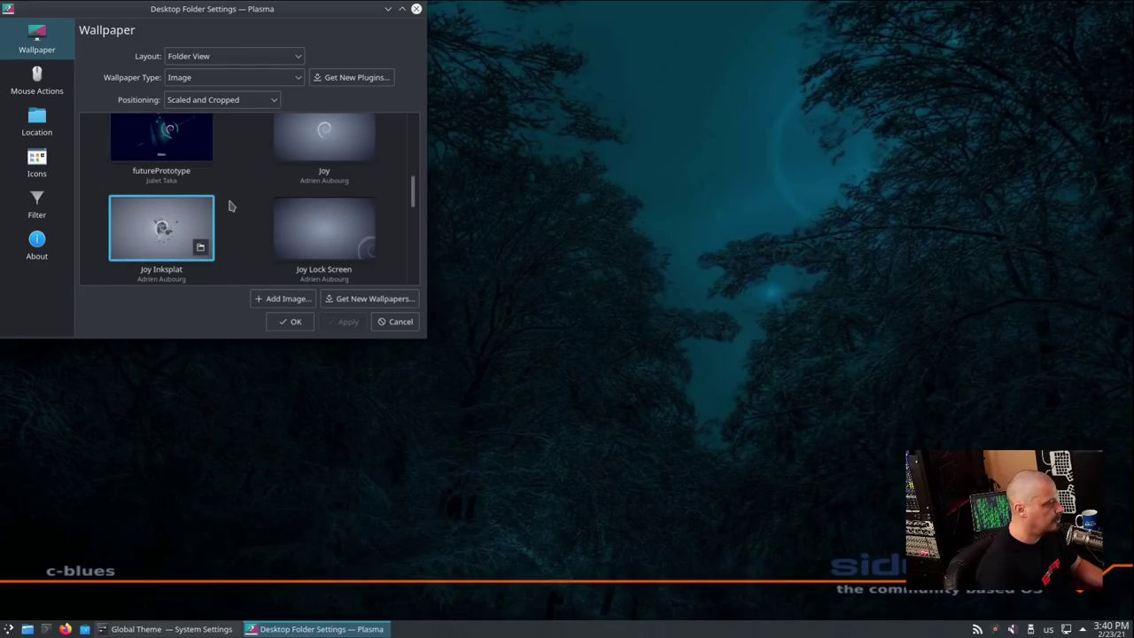
{"action": "left_click", "coordinate": [180, 231]}
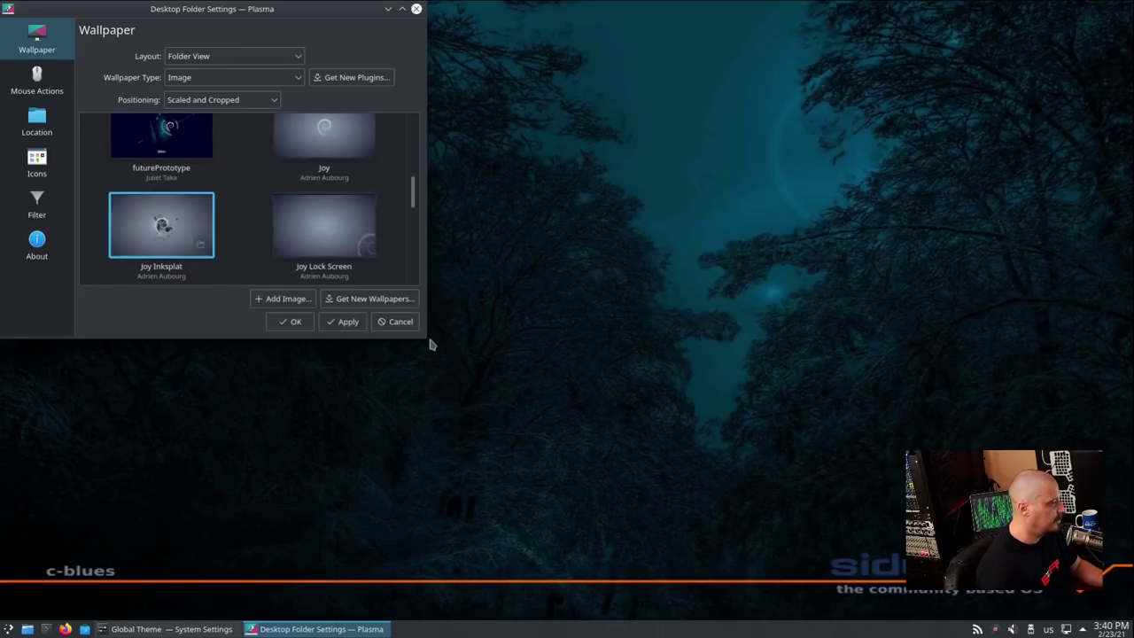
{"action": "left_click", "coordinate": [347, 322]}
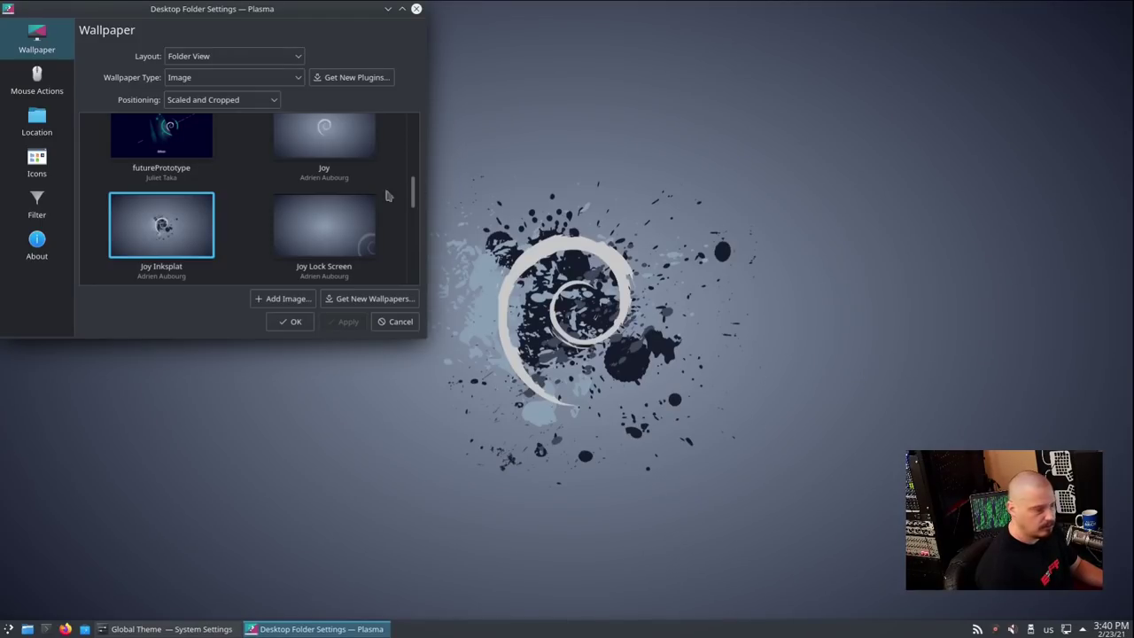
Switch the wallpaper to Shell, close the settings, and dismiss the desktop menu
{"action": "scroll", "coordinate": [241, 221], "scroll_direction": "down", "scroll_amount": 5}
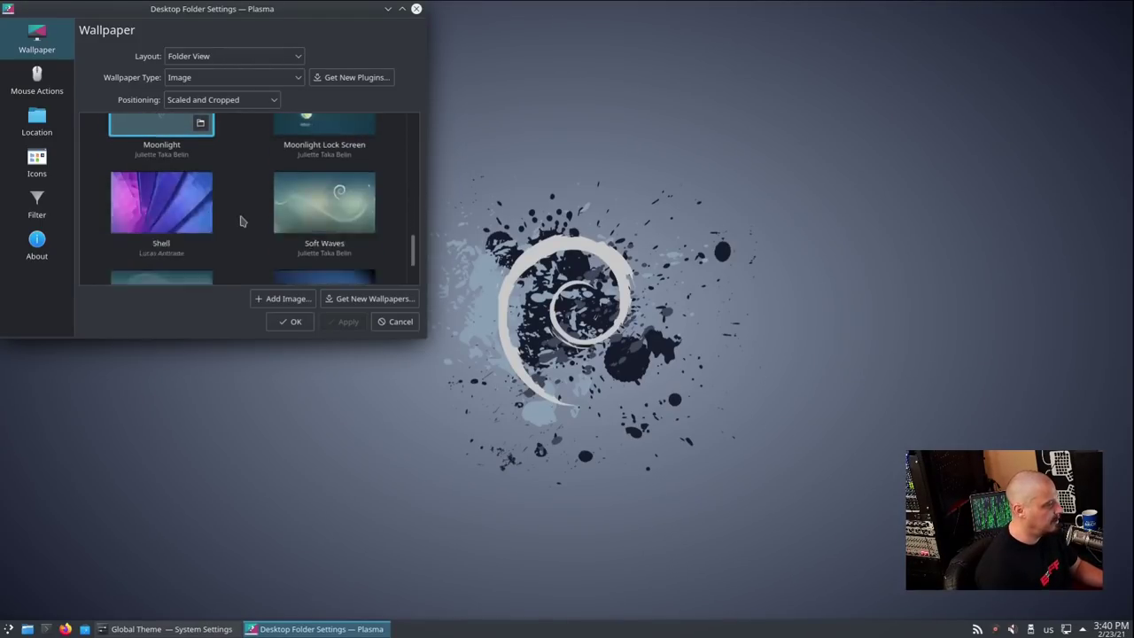
{"action": "scroll", "coordinate": [240, 215], "scroll_direction": "up", "scroll_amount": 2}
{"action": "left_click", "coordinate": [170, 200]}
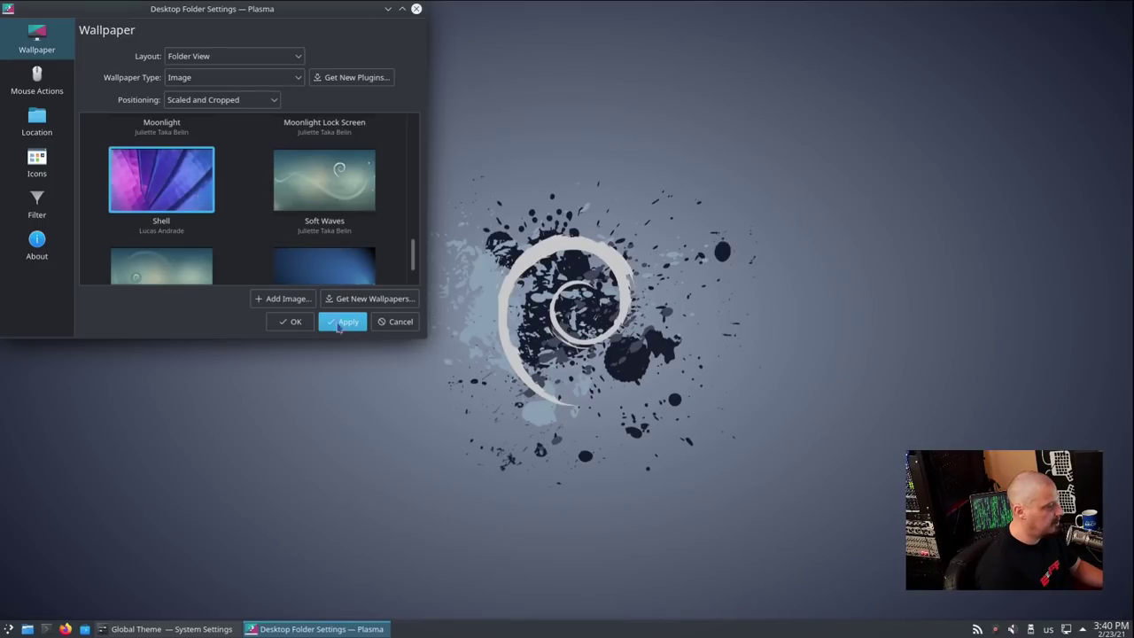
{"action": "left_click", "coordinate": [341, 324]}
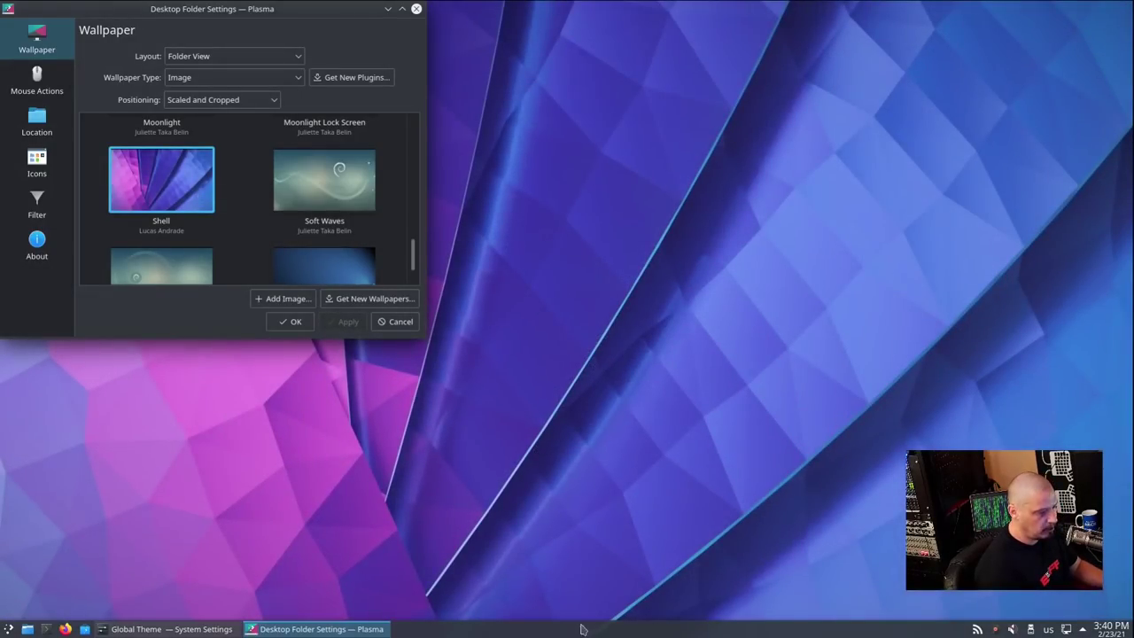
{"action": "left_click", "coordinate": [417, 9]}
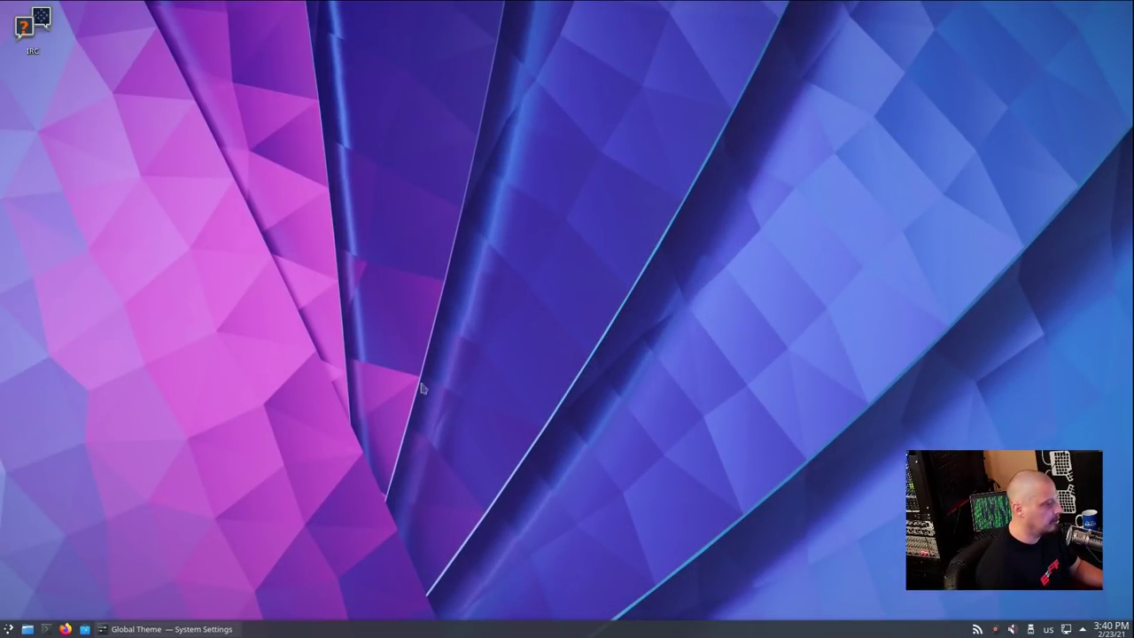
{"action": "right_click", "coordinate": [164, 179]}
{"action": "left_click", "coordinate": [408, 62]}
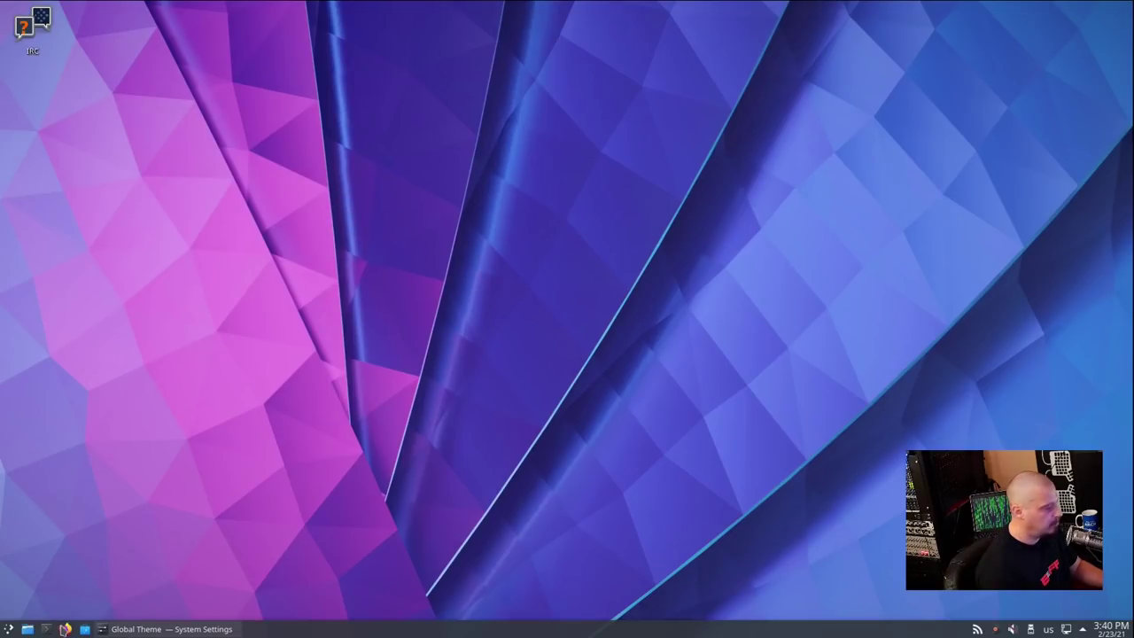
{"action": "left_click", "coordinate": [28, 629]}
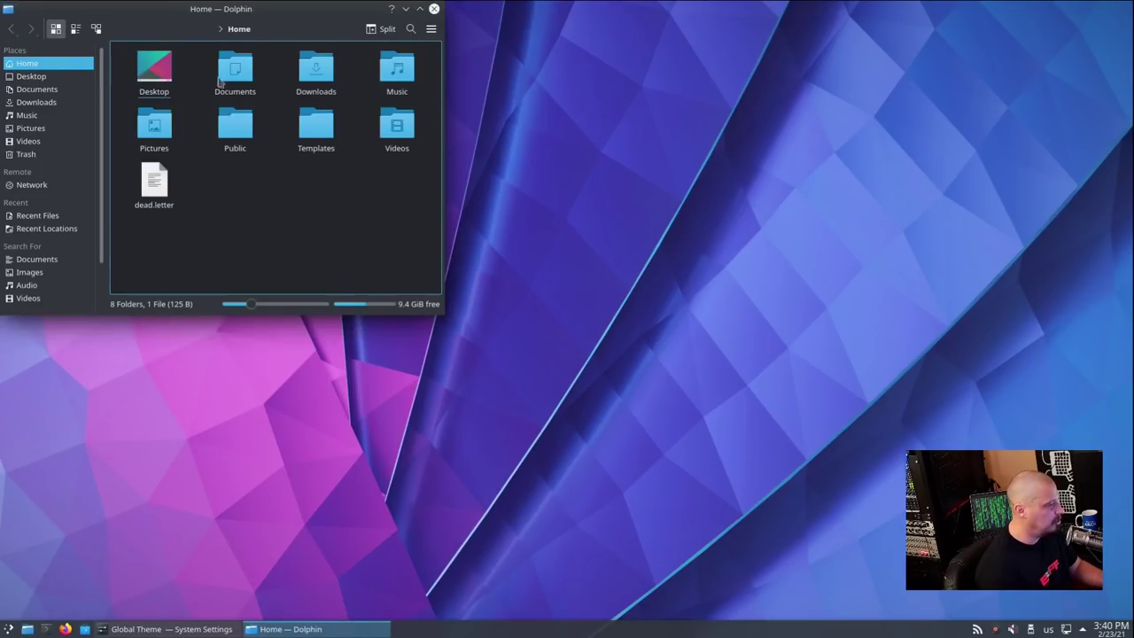
{"action": "left_click_drag", "start_coordinate": [159, 12], "coordinate": [209, 107]}
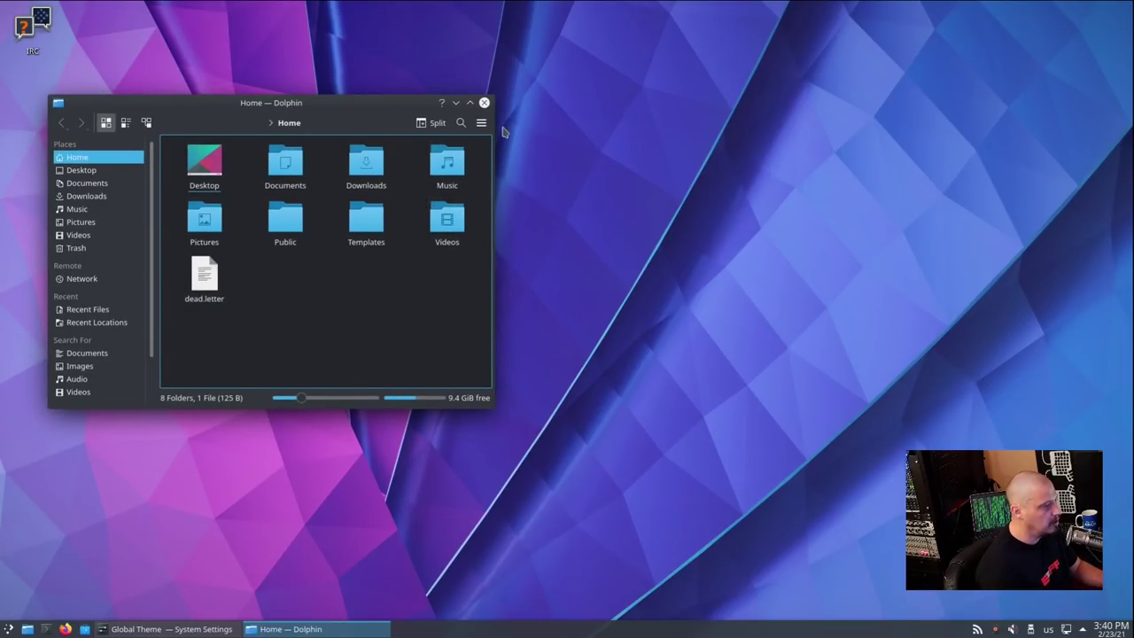
{"action": "left_click", "coordinate": [483, 103]}
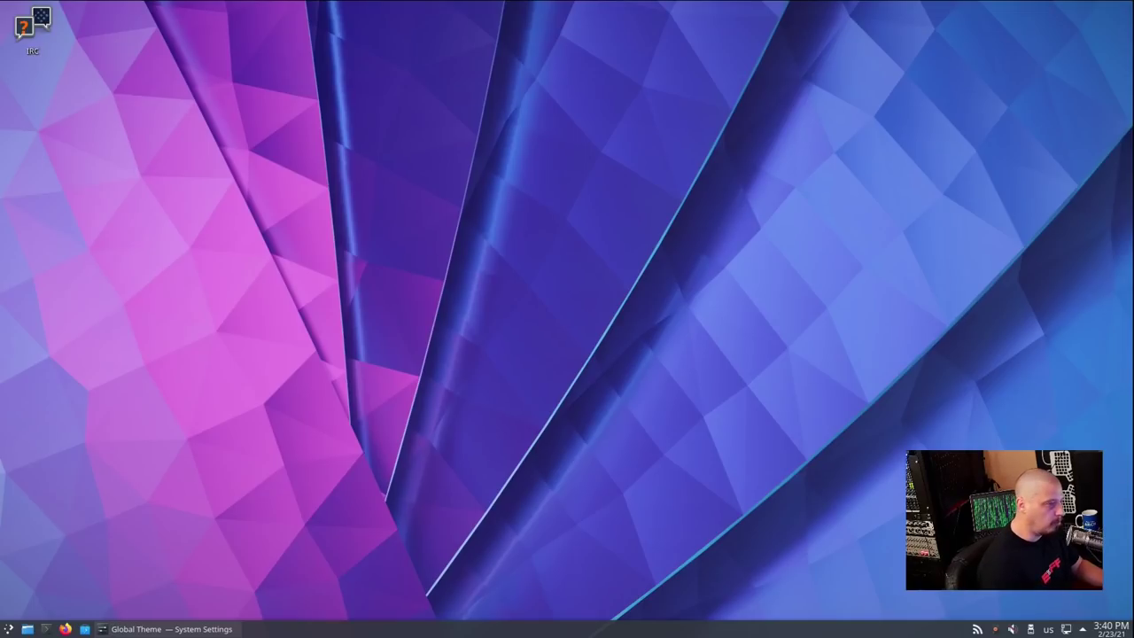
Open Konsole, enlarge its font, and run uname -r showing kernel 5.10.17-towo.1-siduction-amd64
{"action": "left_click", "coordinate": [46, 629]}
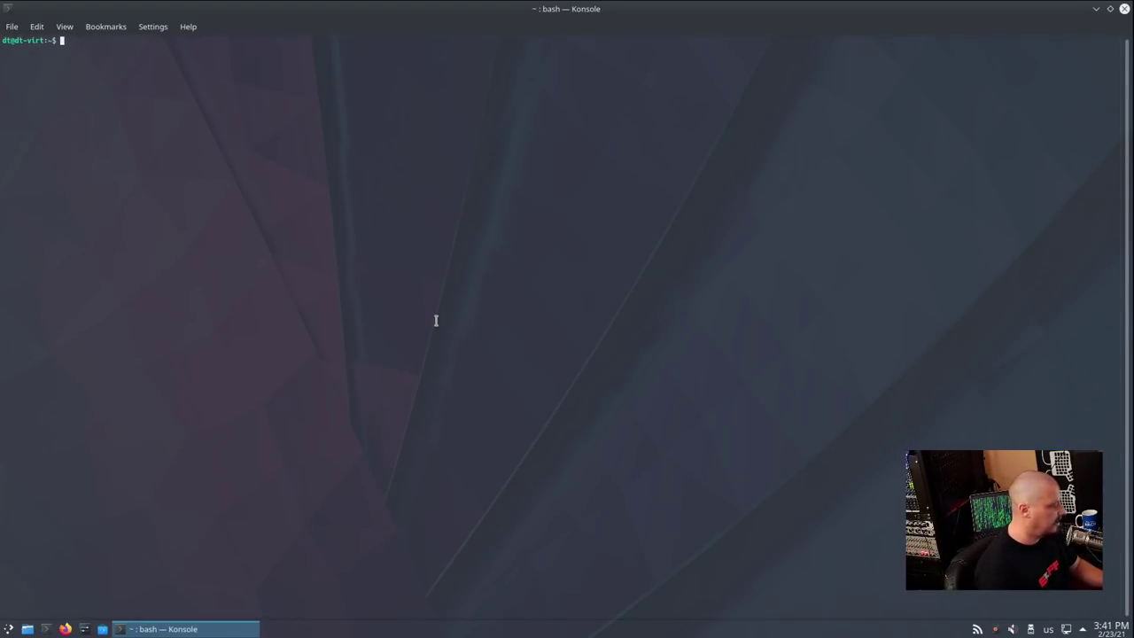
{"action": "key", "text": "ctrl+plus"}
{"action": "key", "text": "ctrl+plus"}
{"action": "key", "text": "ctrl+plus"}
{"action": "key", "text": "ctrl+plus"}
{"action": "key", "text": "ctrl+plus"}
{"action": "key", "text": "ctrl+plus"}
{"action": "key", "text": "ctrl+plus"}
{"action": "key", "text": "ctrl+plus"}
{"action": "type", "text": "uname -r"}
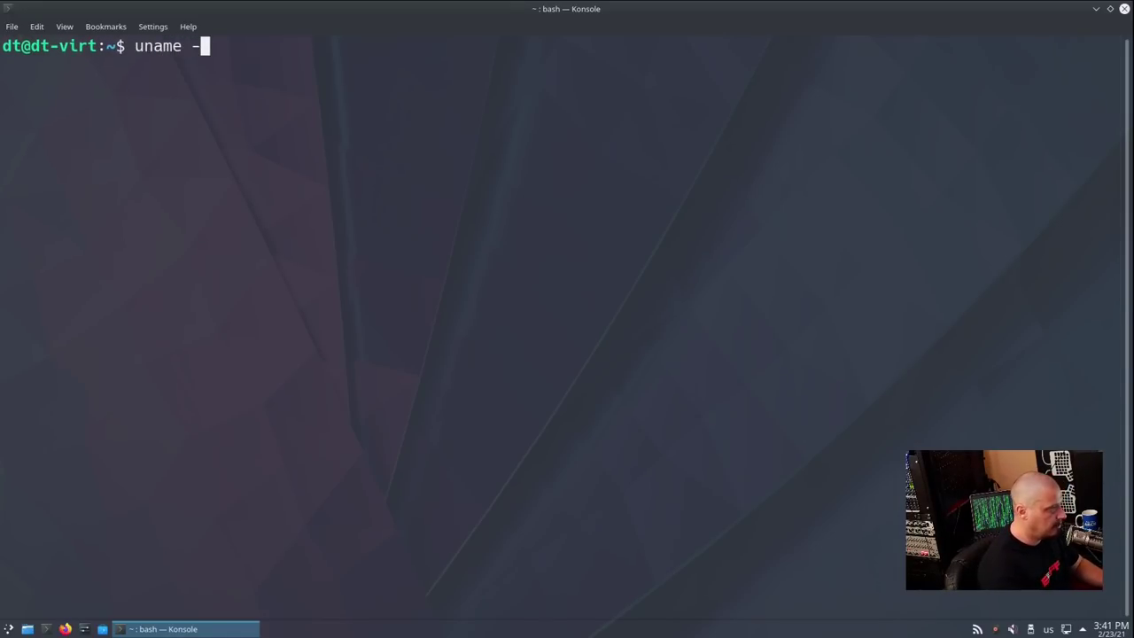
{"action": "key", "text": "Return"}
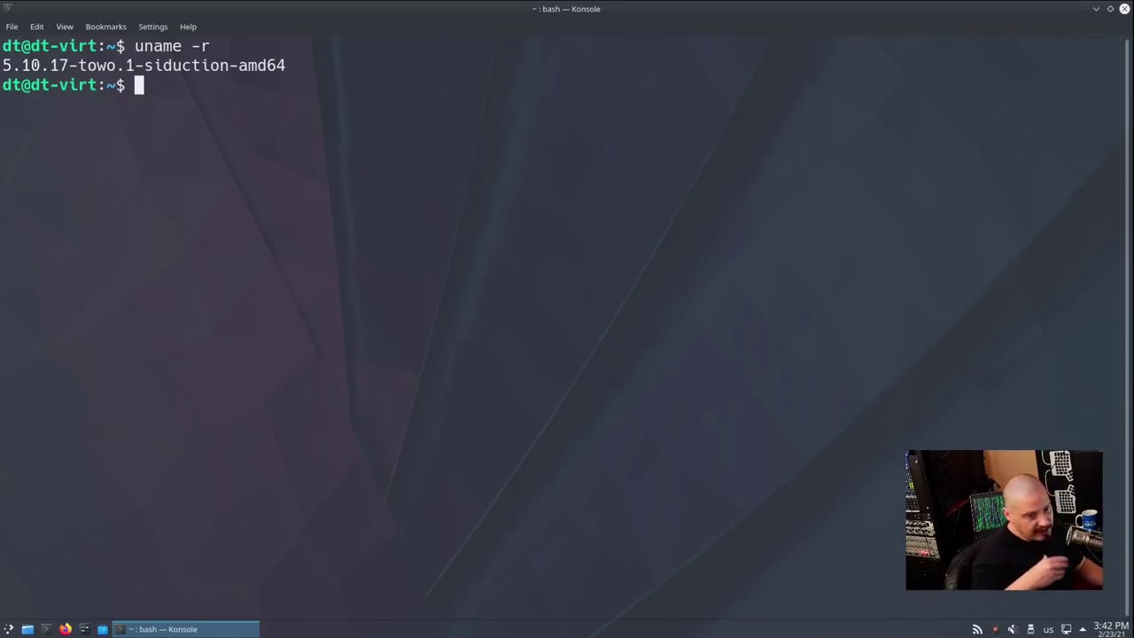
Run htop (1.05G of 3.84G used), quit Akregator and JuK from the tray, then exit
{"action": "type", "text": "htop"}
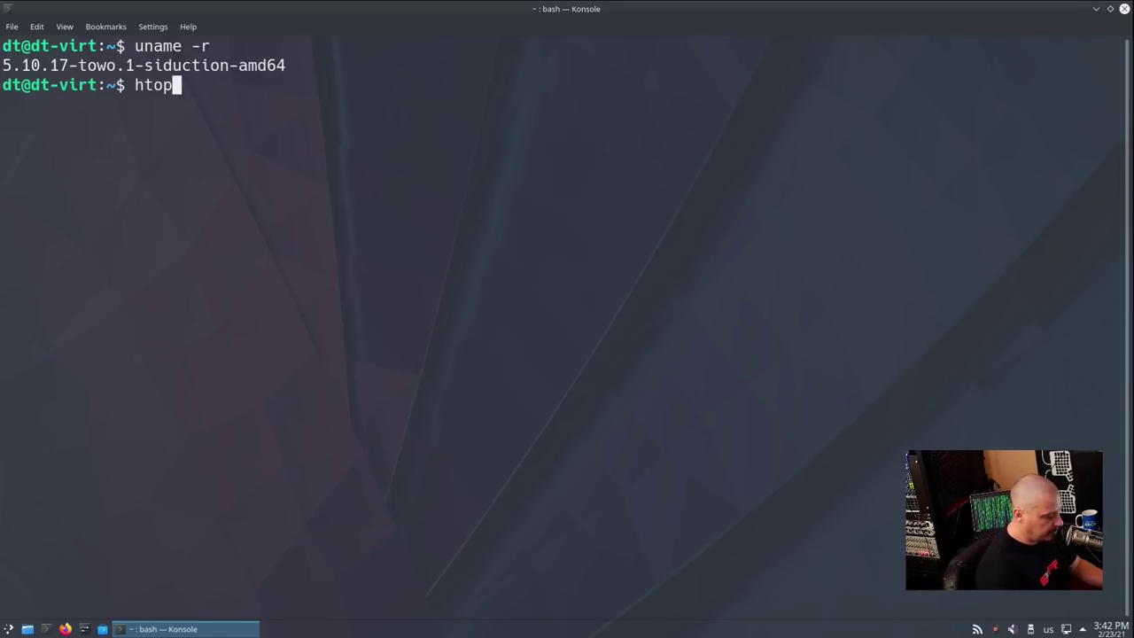
{"action": "key", "text": "Return"}
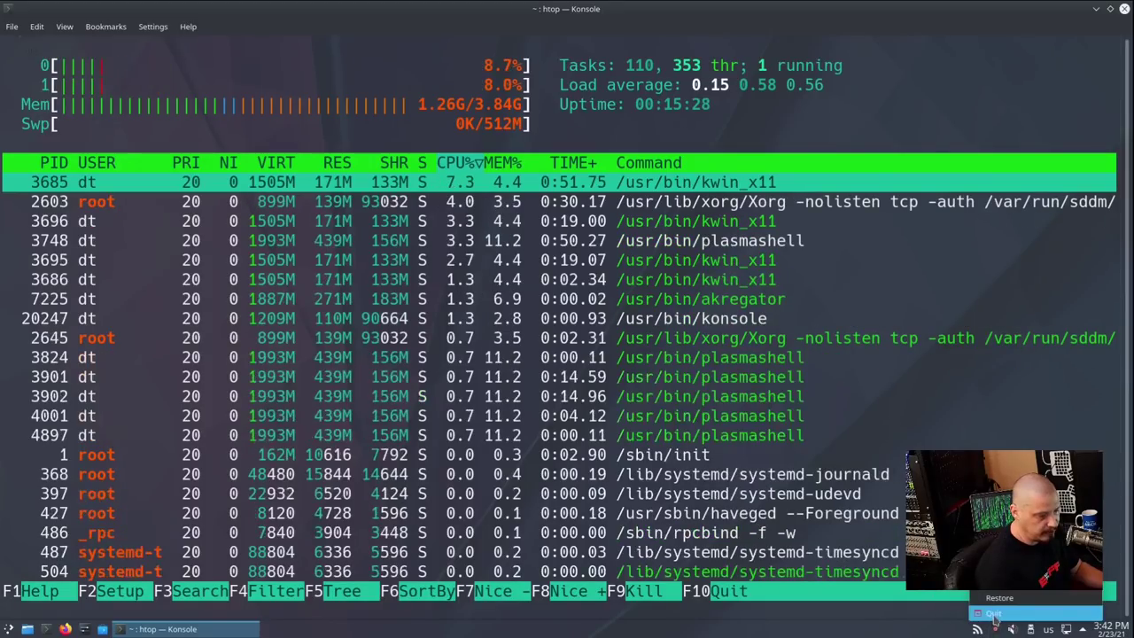
{"action": "middle_click", "coordinate": [977, 629]}
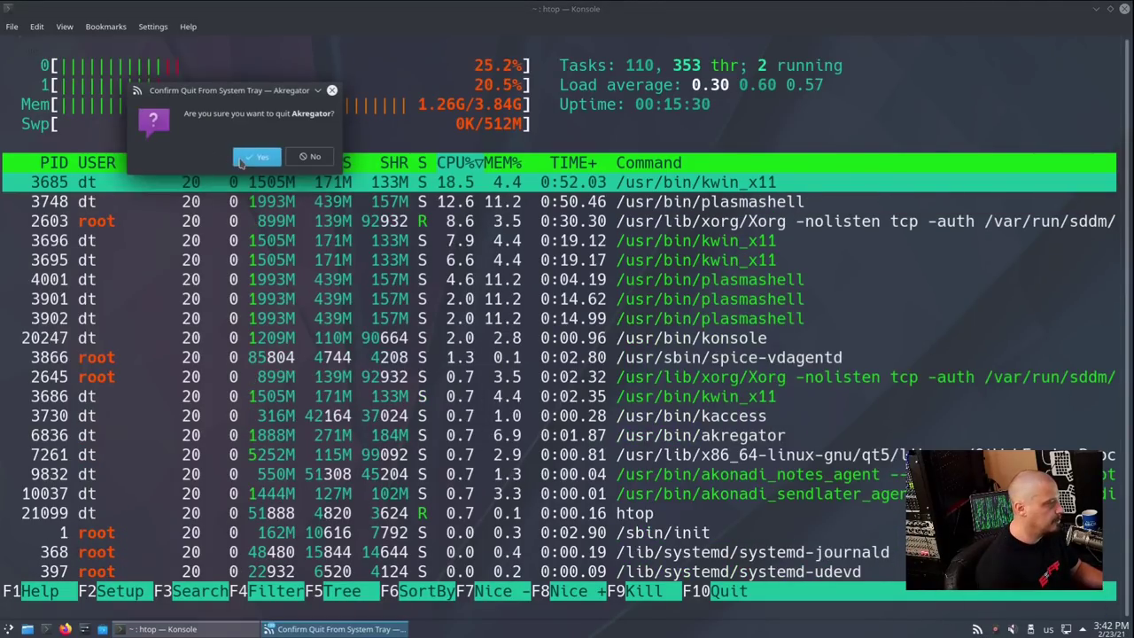
{"action": "left_click", "coordinate": [256, 156]}
{"action": "right_click", "coordinate": [1004, 628]}
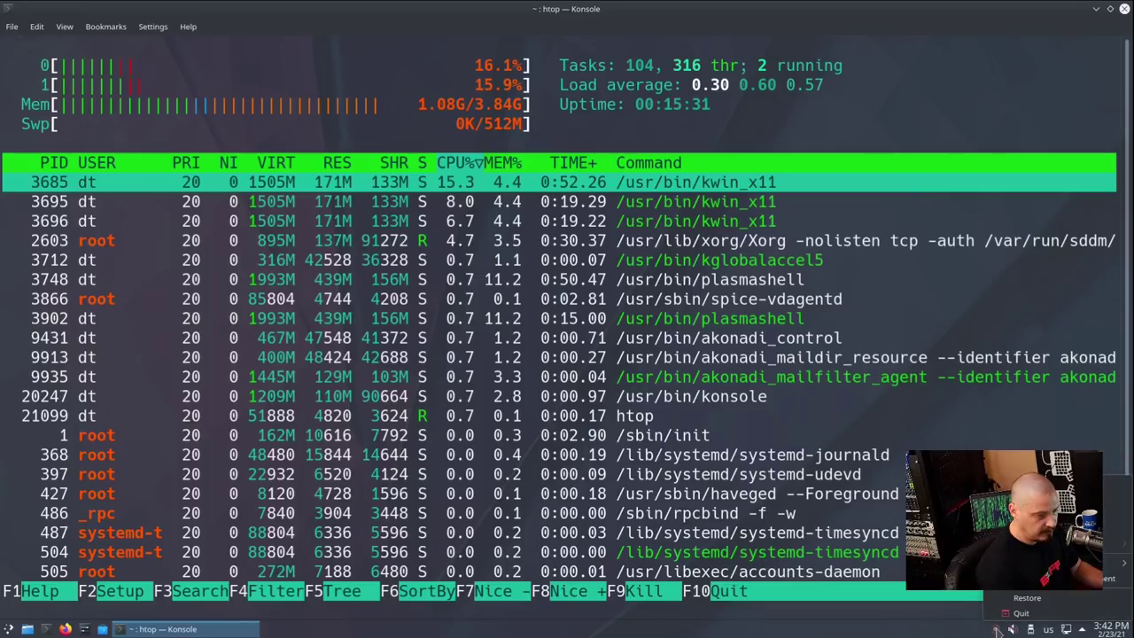
{"action": "left_click", "coordinate": [1018, 612]}
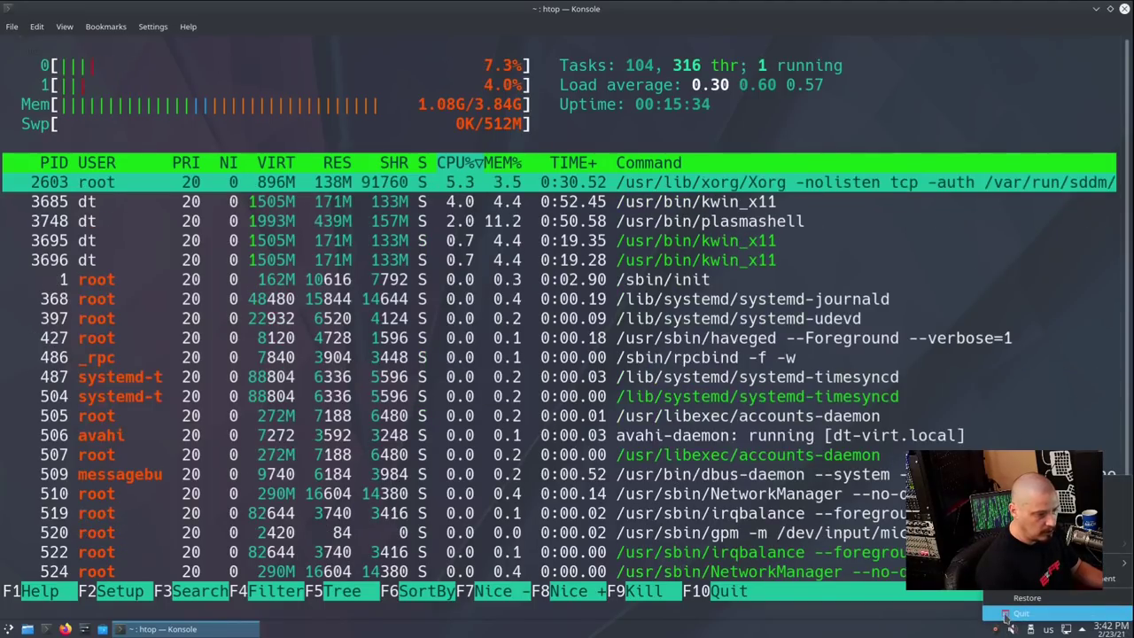
{"action": "left_click", "coordinate": [569, 308]}
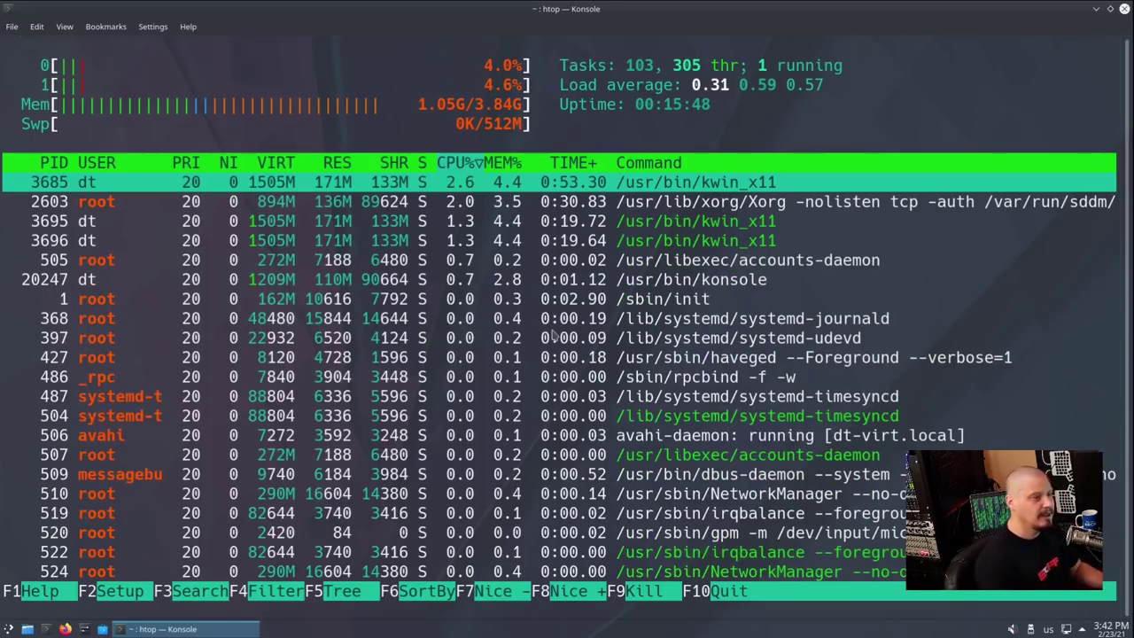
{"action": "key", "text": "q"}
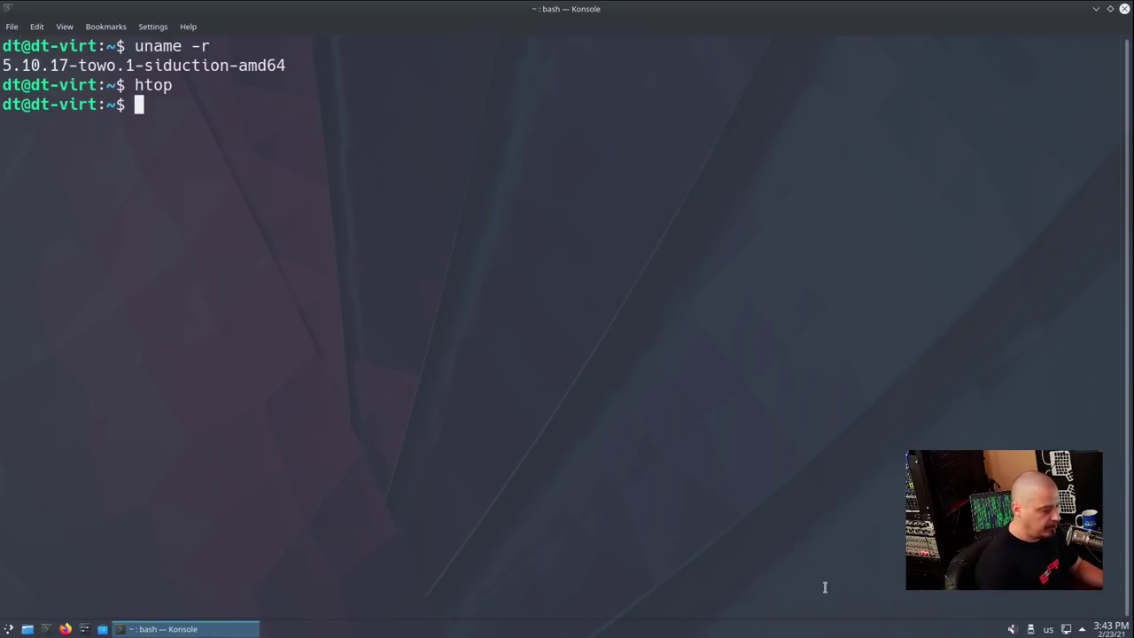
List installed packages with apt list --installed, then pipe it through wc -l to get 2623
{"action": "type", "text": "apt list"}
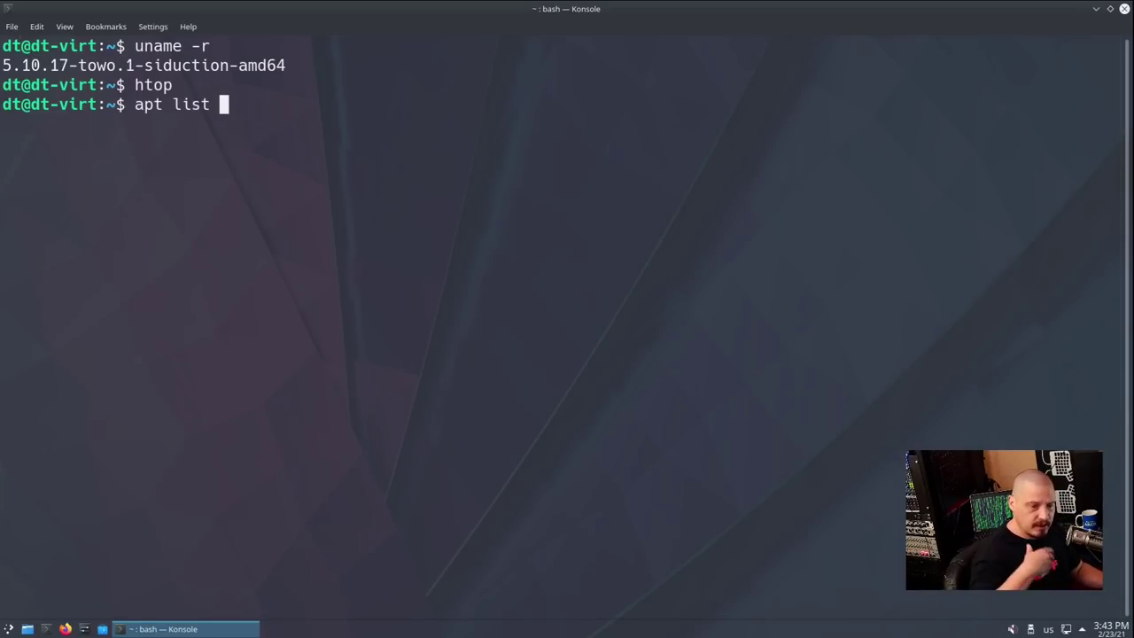
{"action": "type", "text": " --insta"}
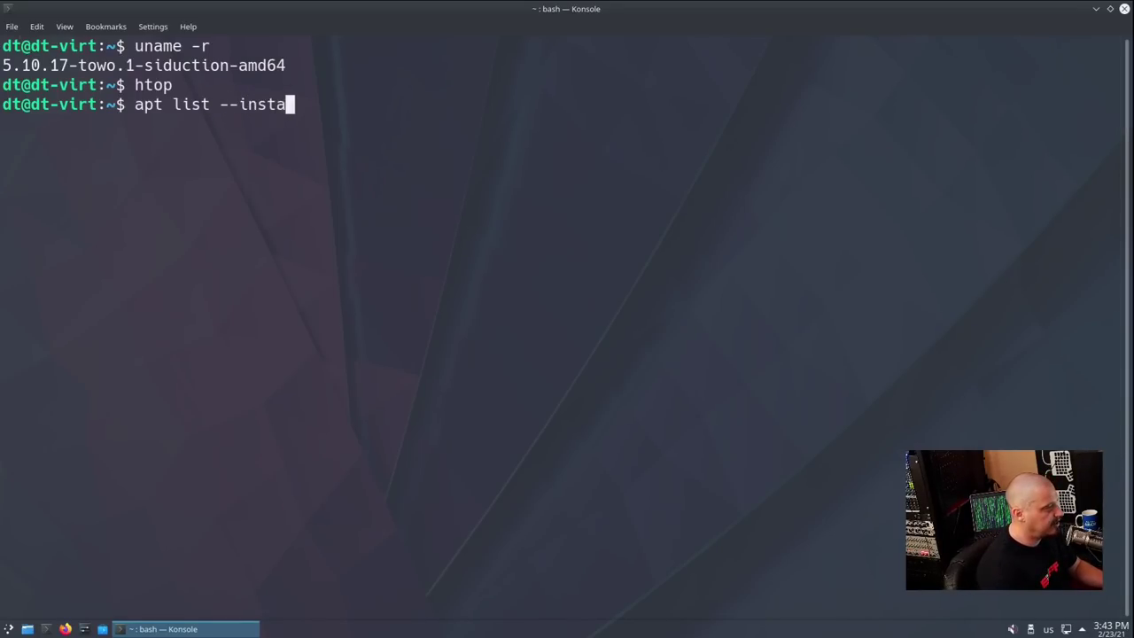
{"action": "type", "text": "lled"}
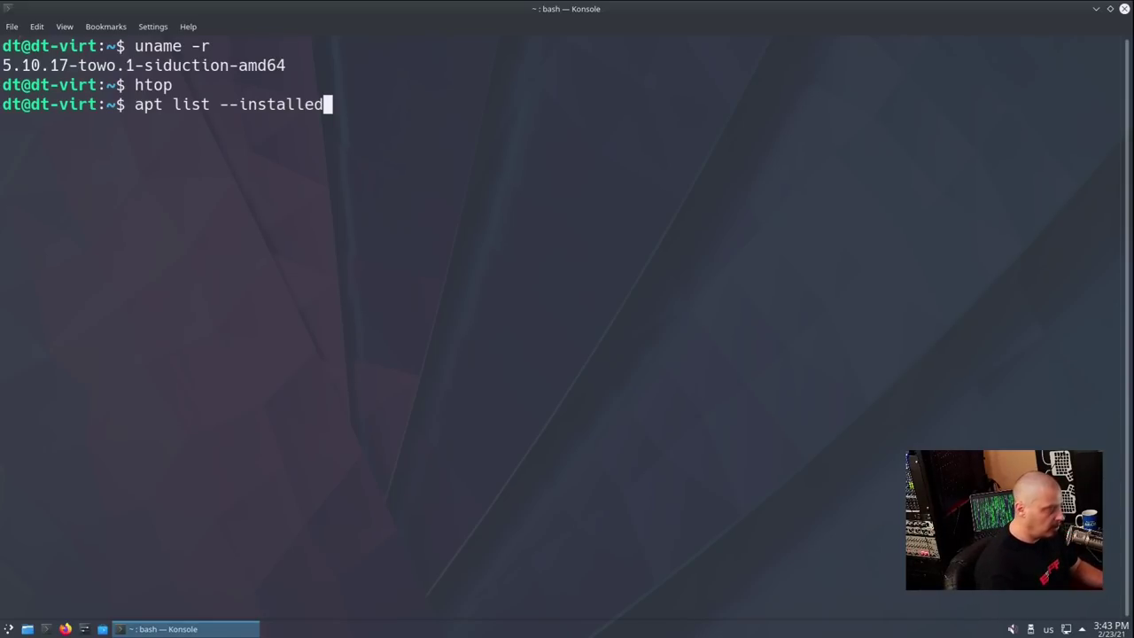
{"action": "key", "text": "Return"}
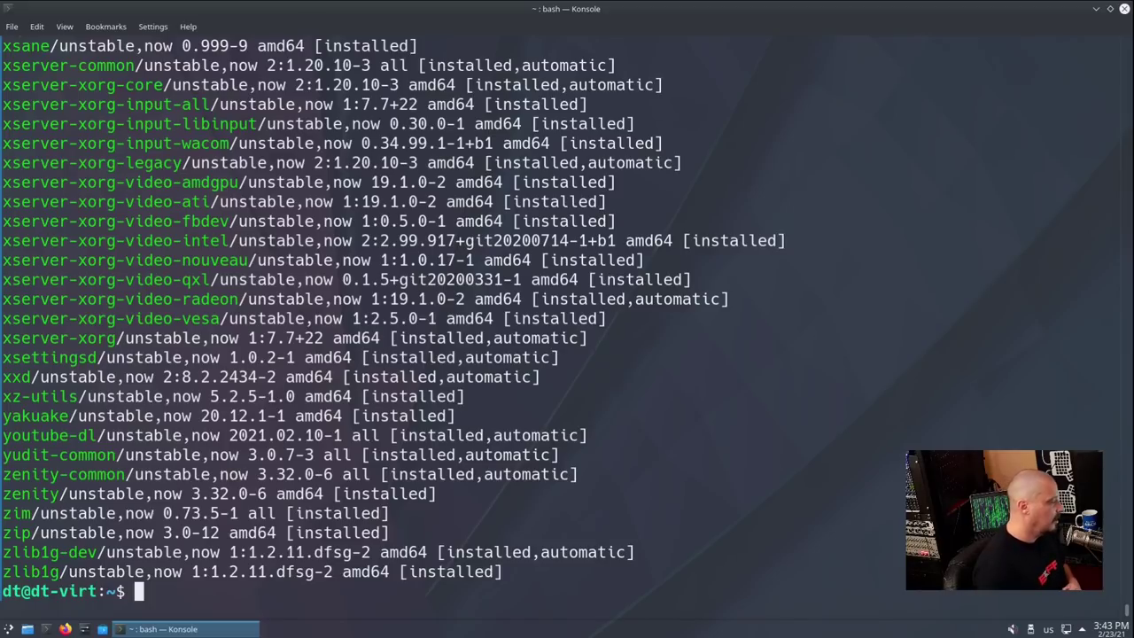
{"action": "key", "text": "Up"}
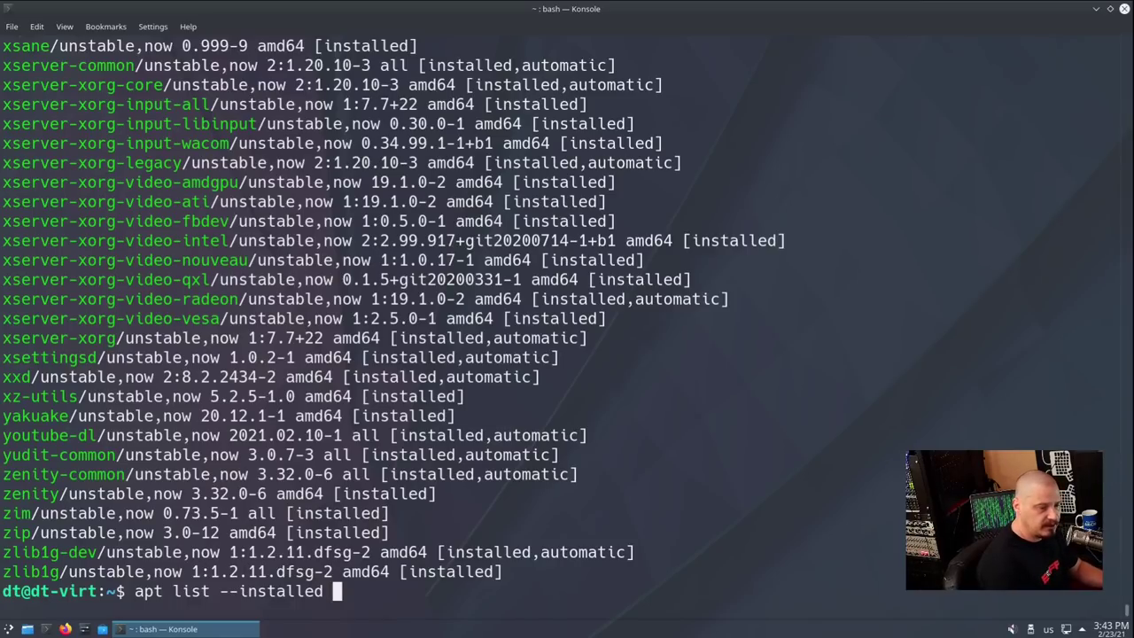
{"action": "type", "text": "| "}
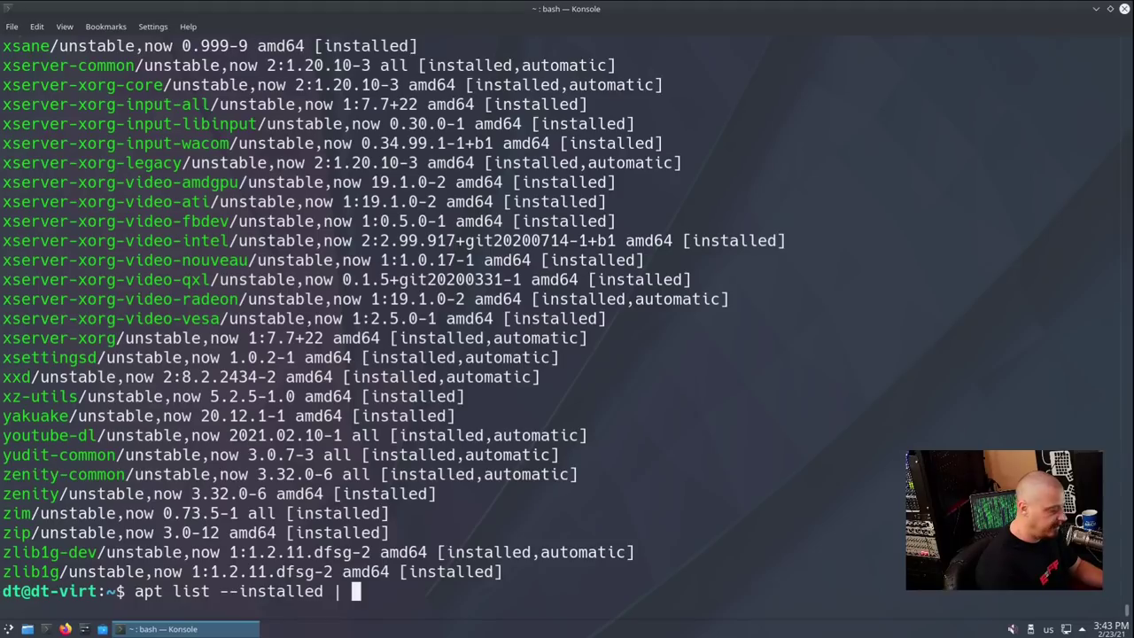
{"action": "type", "text": "wc "}
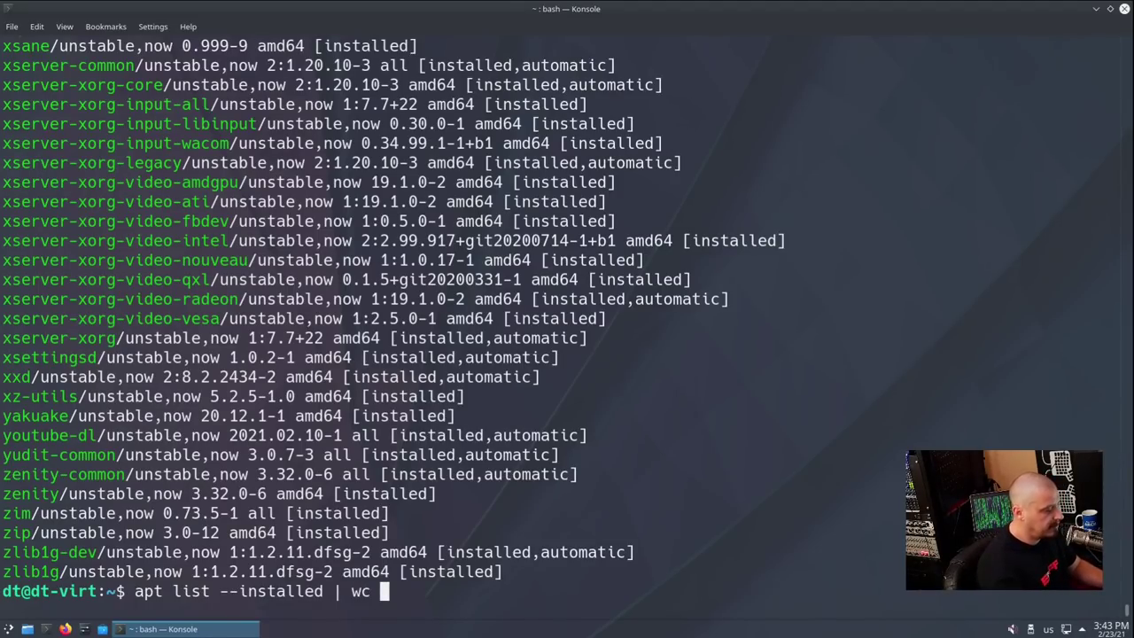
{"action": "type", "text": "-l"}
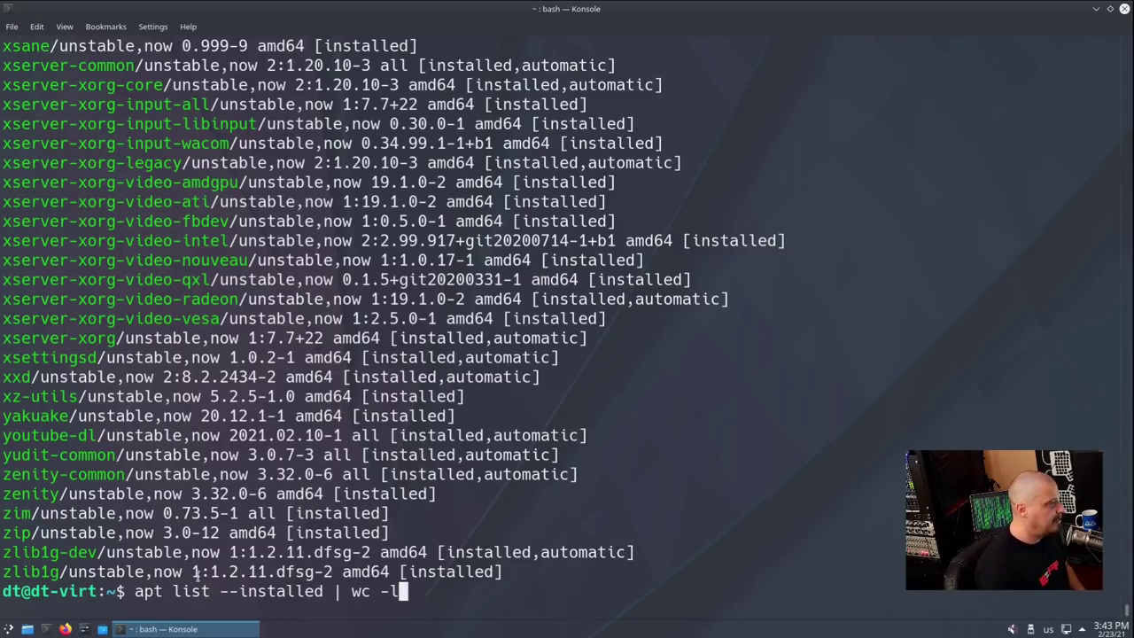
{"action": "key", "text": "Return"}
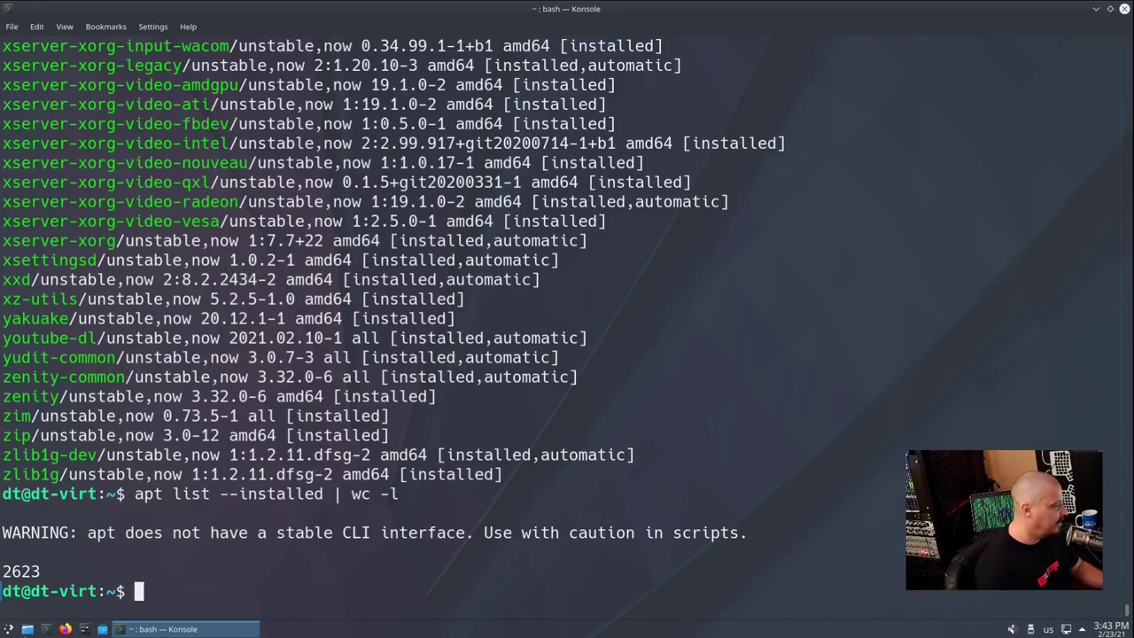
Browse the Graphics and Internet categories in the Application Launcher, then close Konsole
{"action": "left_click", "coordinate": [11, 629]}
{"action": "mouse_move", "coordinate": [101, 431]}
{"action": "mouse_move", "coordinate": [142, 448]}
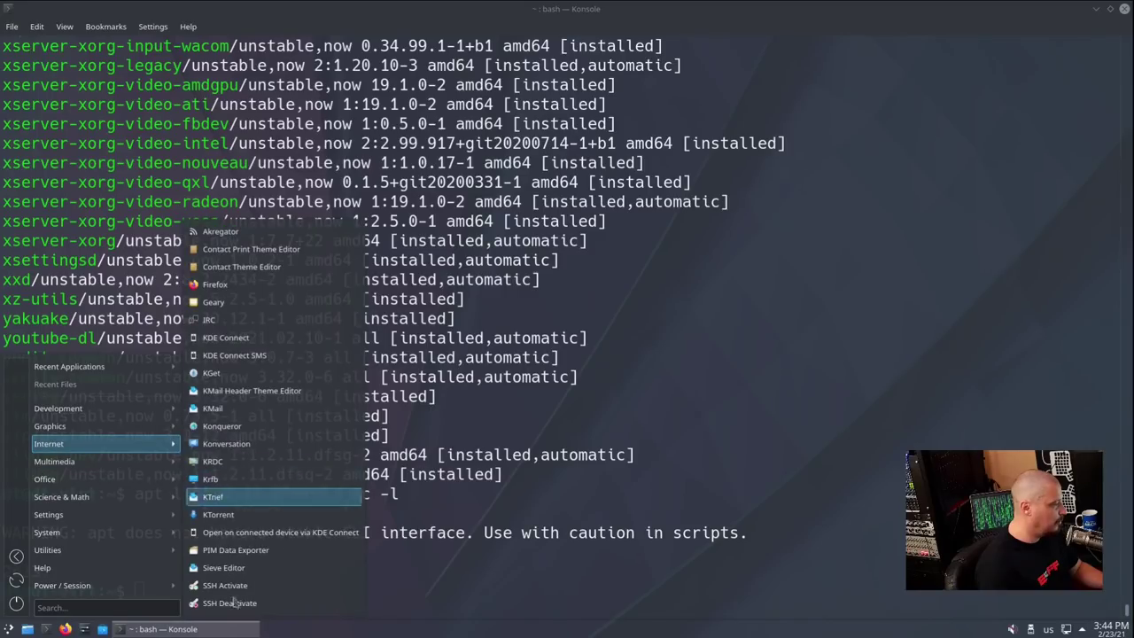
{"action": "left_click", "coordinate": [798, 449]}
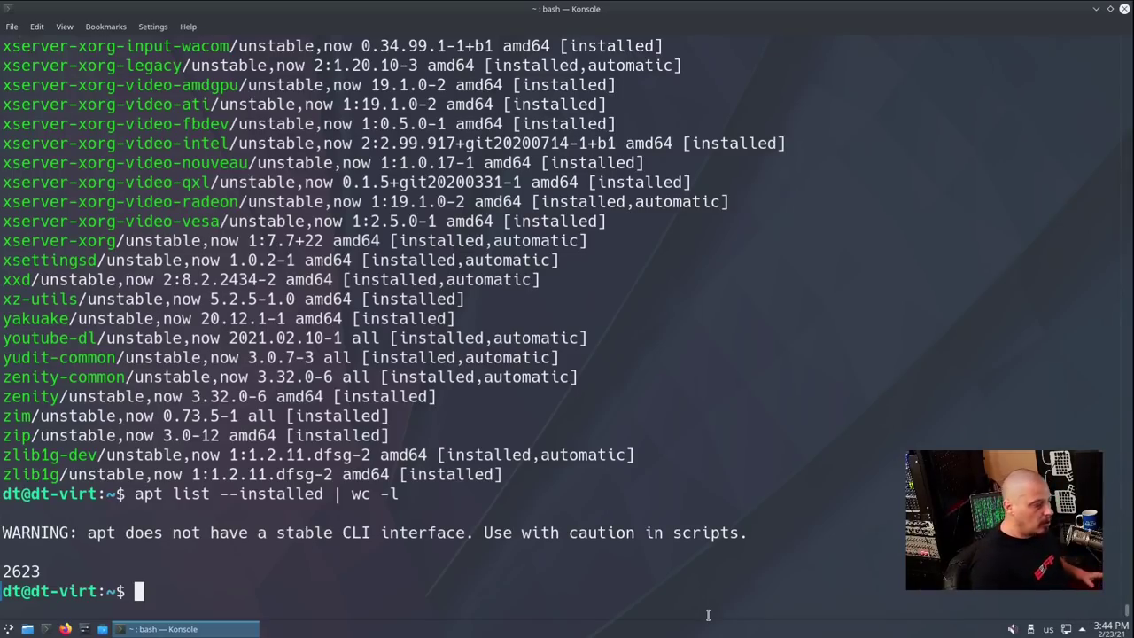
{"action": "left_click", "coordinate": [1124, 9]}
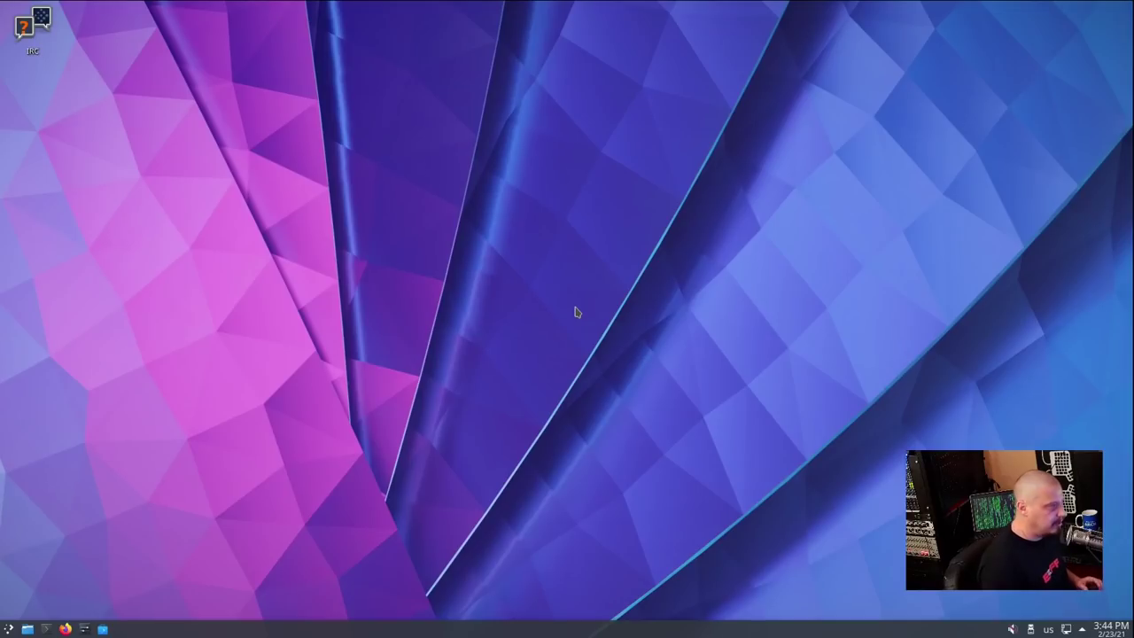